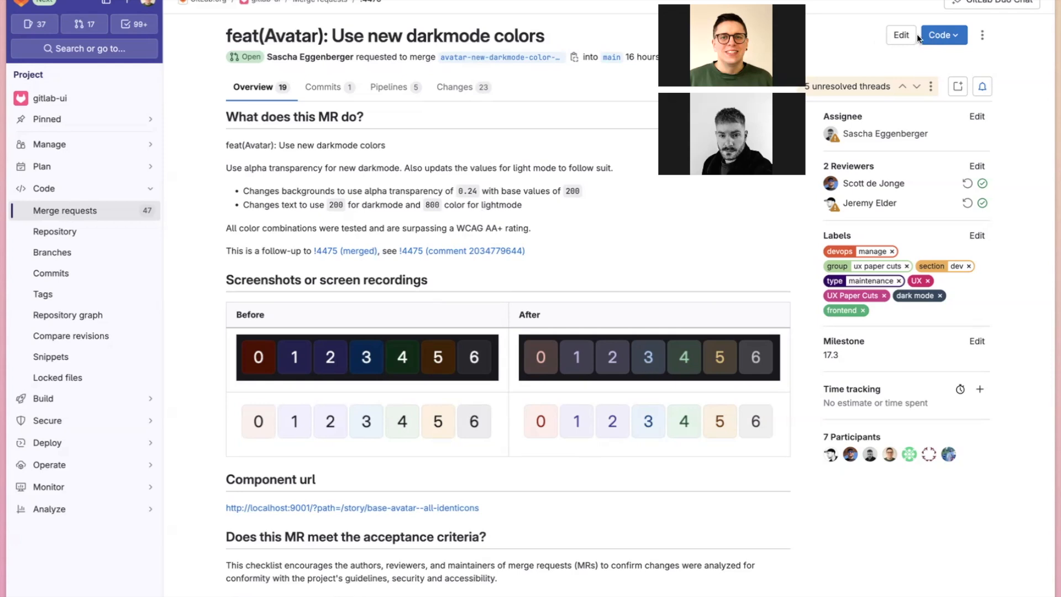
Copy the Git commands for fetching and checking out this merge request's feature branch
{"action": "left_click", "coordinate": [951, 36]}
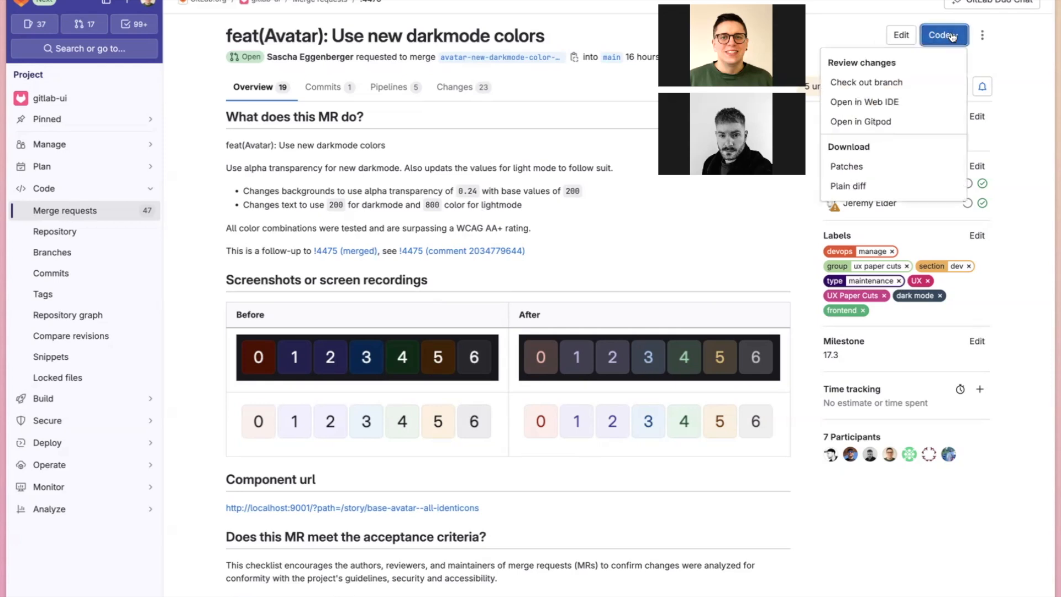
{"action": "left_click", "coordinate": [900, 83]}
{"action": "left_click", "coordinate": [746, 263]}
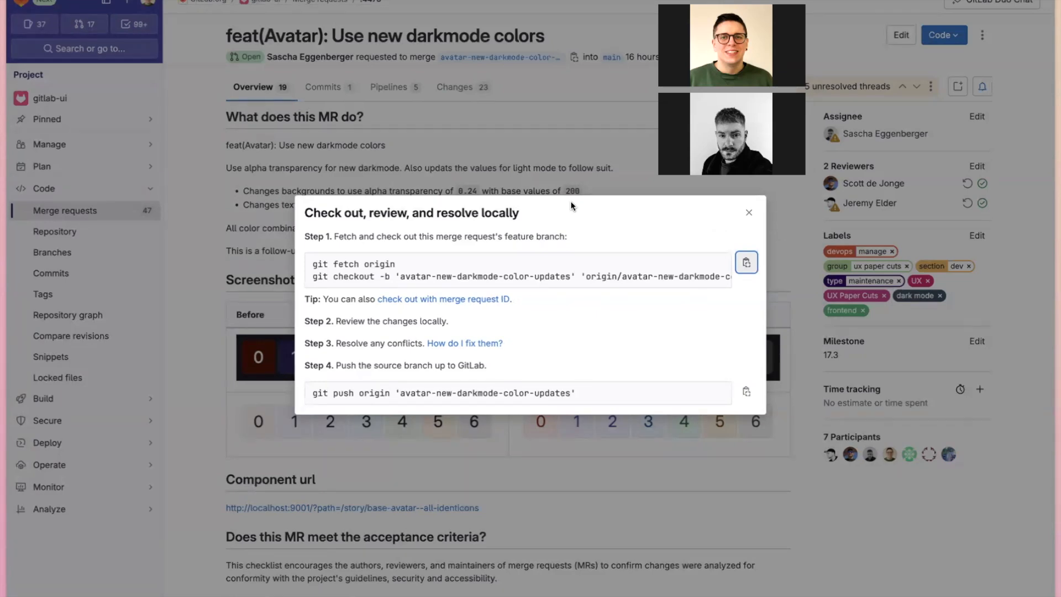
Switch to the terminal and run the copied commands to check out avatar-new-darkmode-color-updates in the gitlab-ui repository
{"action": "key", "text": "super+Tab"}
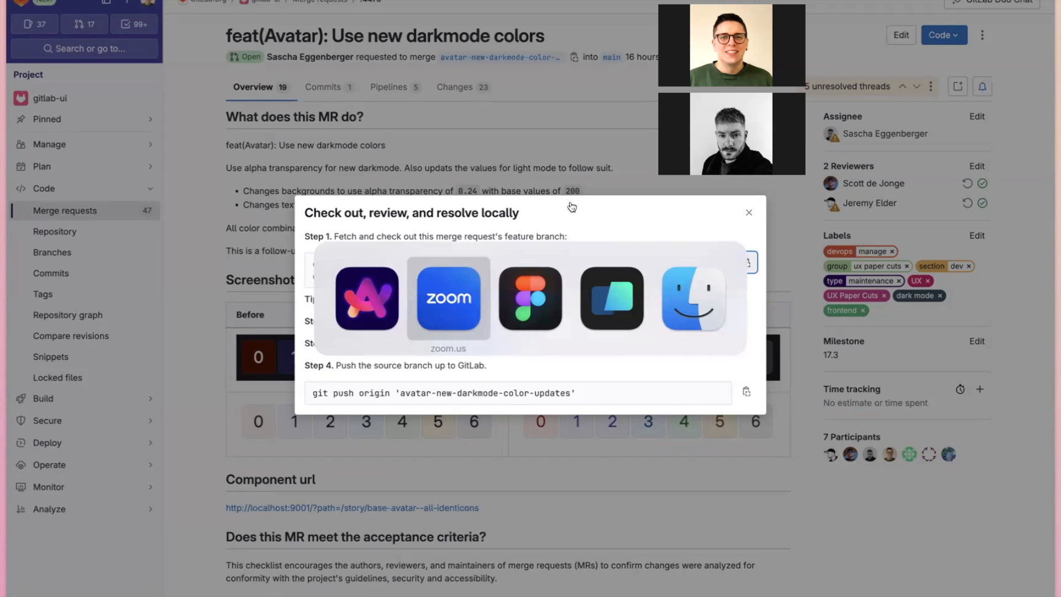
{"action": "key", "text": "super+Tab"}
{"action": "key", "text": "super+Tab"}
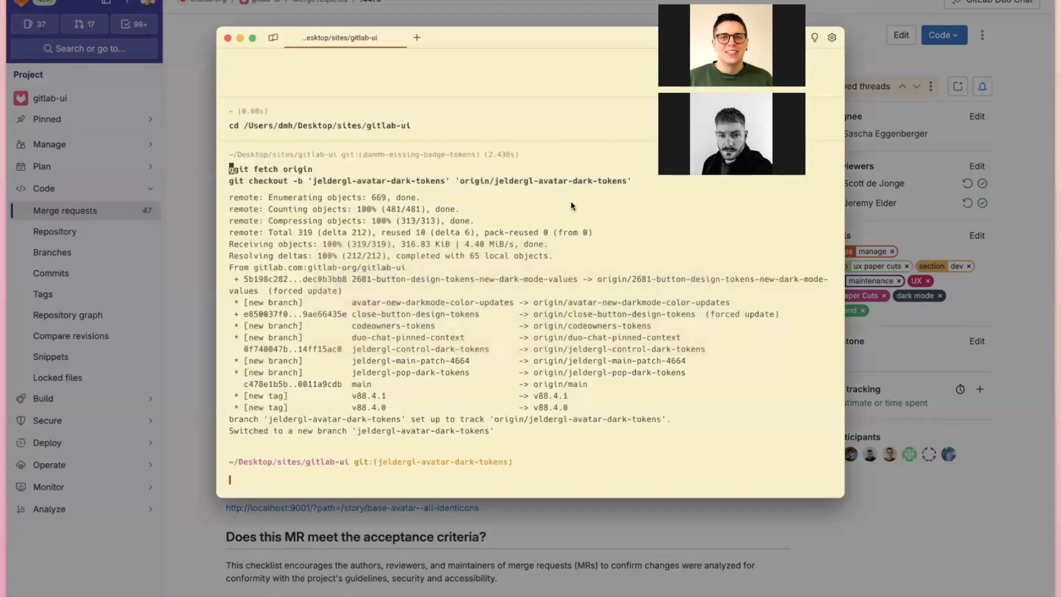
{"action": "key", "text": "super+v"}
{"action": "key", "text": "Return"}
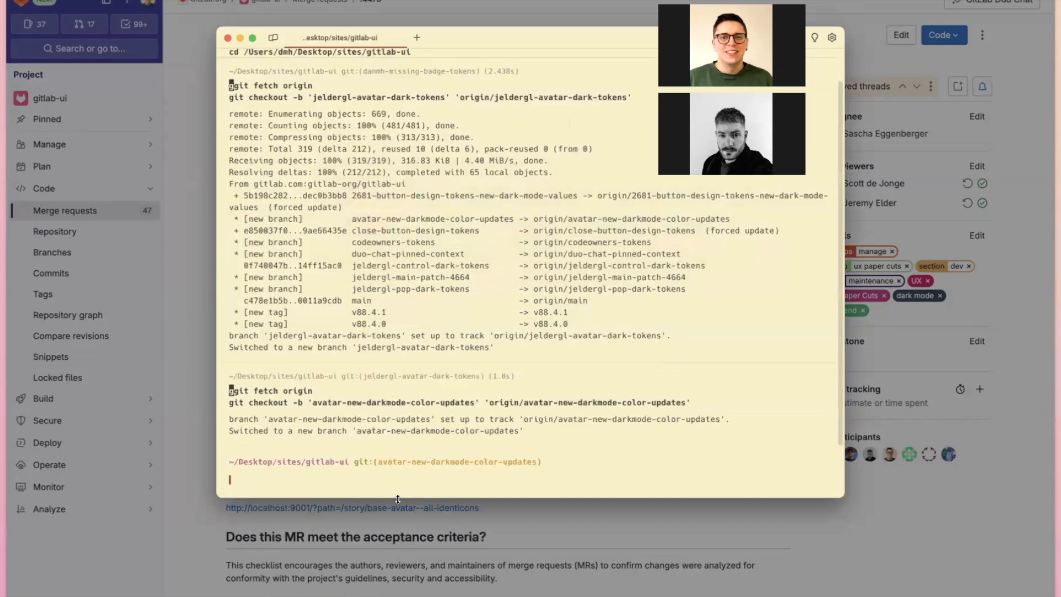
Switch to Figma and create a branch of the Beta: Design tokens file named update-avatar-tokens-for-dark-mdoe
{"action": "key", "text": "super+Tab"}
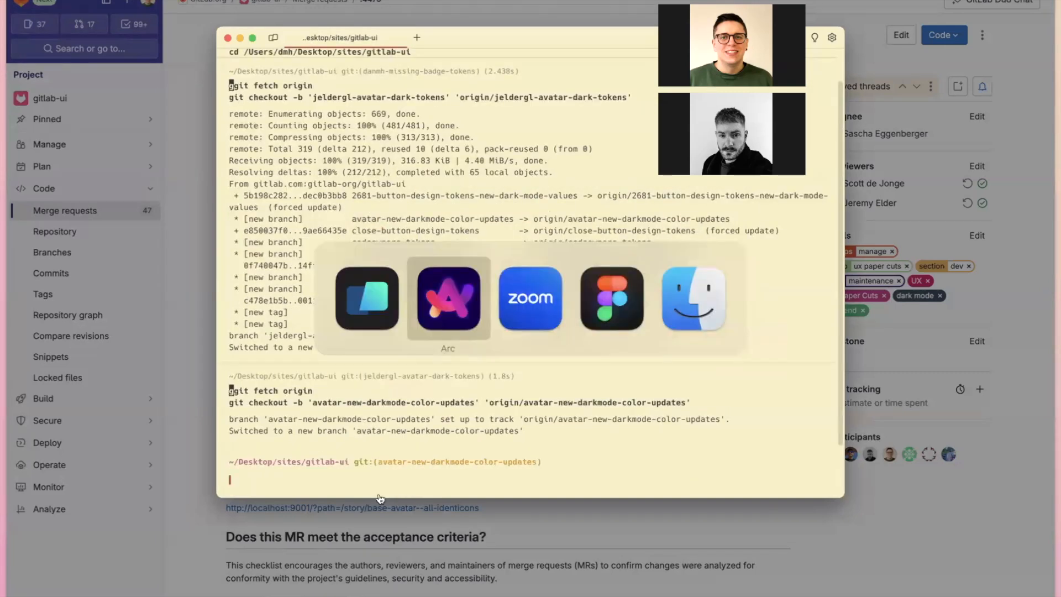
{"action": "left_click", "coordinate": [621, 304]}
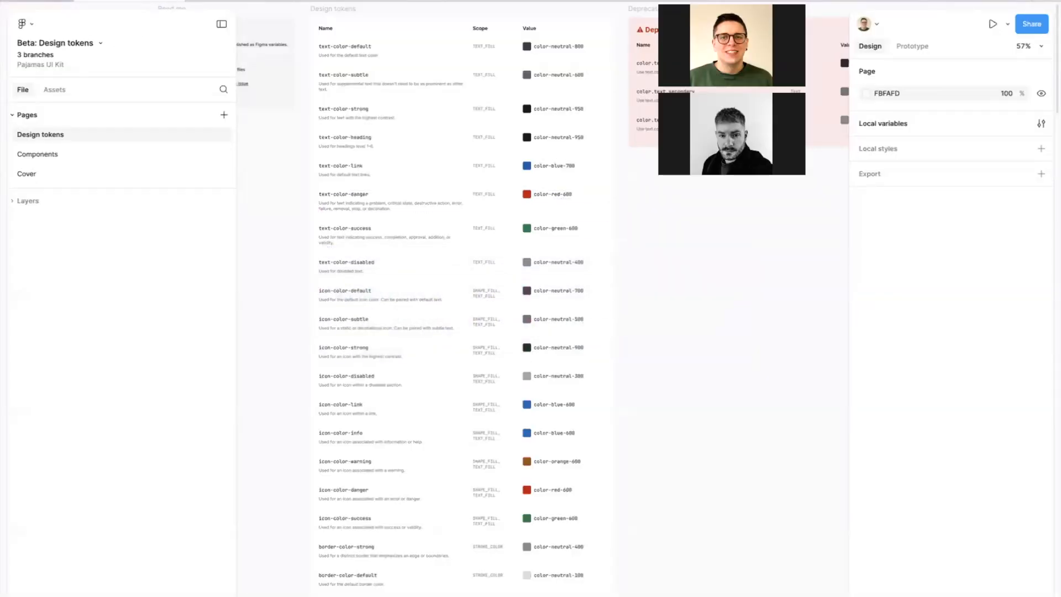
{"action": "left_click", "coordinate": [98, 41]}
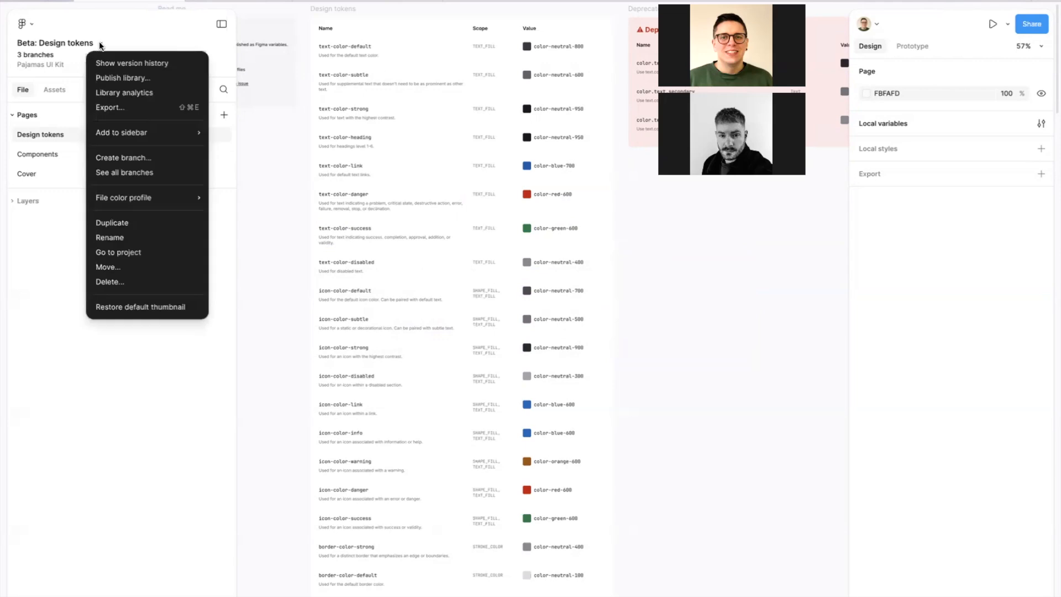
{"action": "left_click", "coordinate": [139, 157]}
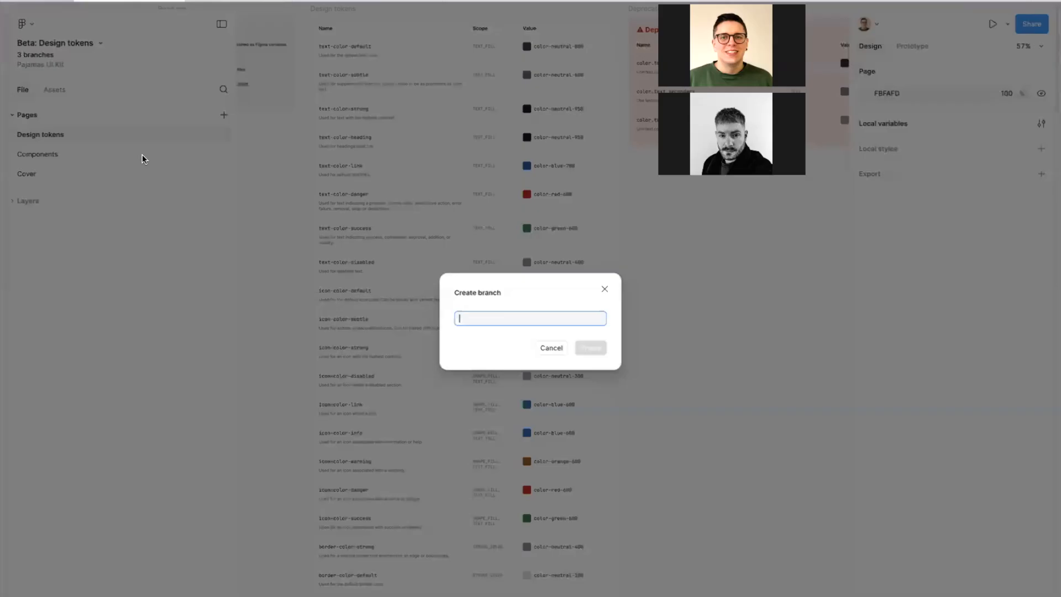
{"action": "type", "text": "up"}
{"action": "key", "text": "BackSpace"}
{"action": "key", "text": "BackSpace"}
{"action": "type", "text": "update-avatar-tokens-do"}
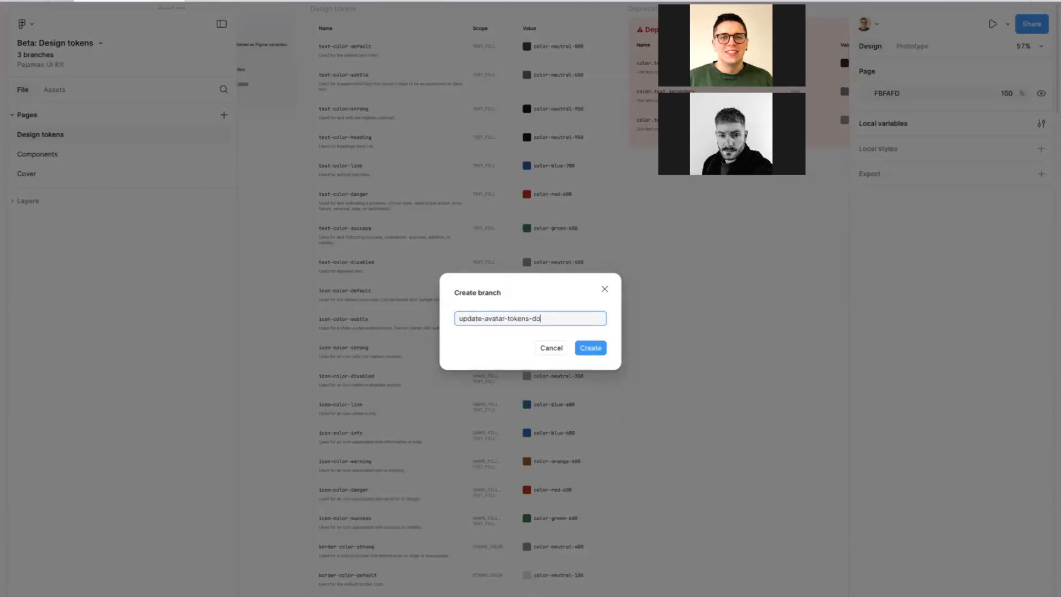
{"action": "key", "text": "BackSpace"}
{"action": "type", "text": "for-dark"}
{"action": "key", "text": "BackSpace"}
{"action": "type", "text": "-mdoe"}
{"action": "key", "text": "Return"}
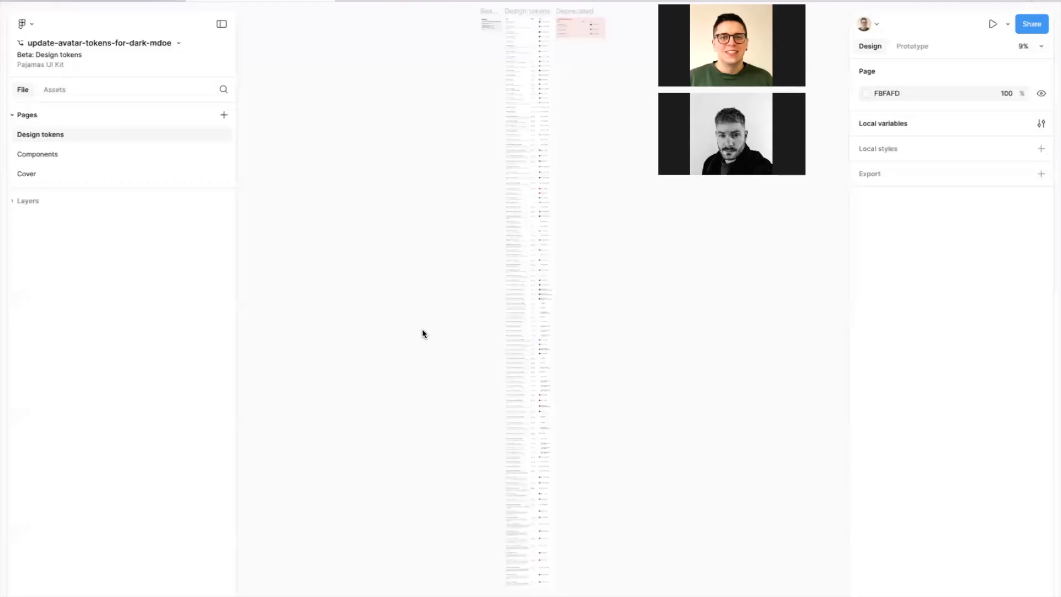
Show the Tokens: Color collection of the local variables in an enlarged window moved clear of the page properties
{"action": "left_click", "coordinate": [1042, 124]}
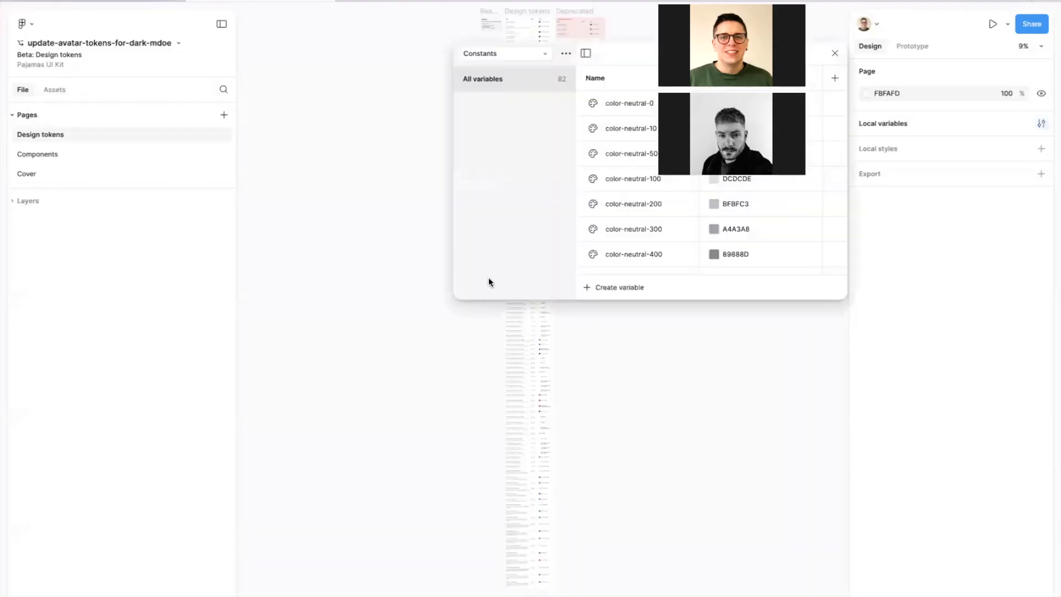
{"action": "left_click_drag", "start_coordinate": [457, 296], "coordinate": [137, 576]}
{"action": "left_click", "coordinate": [198, 50]}
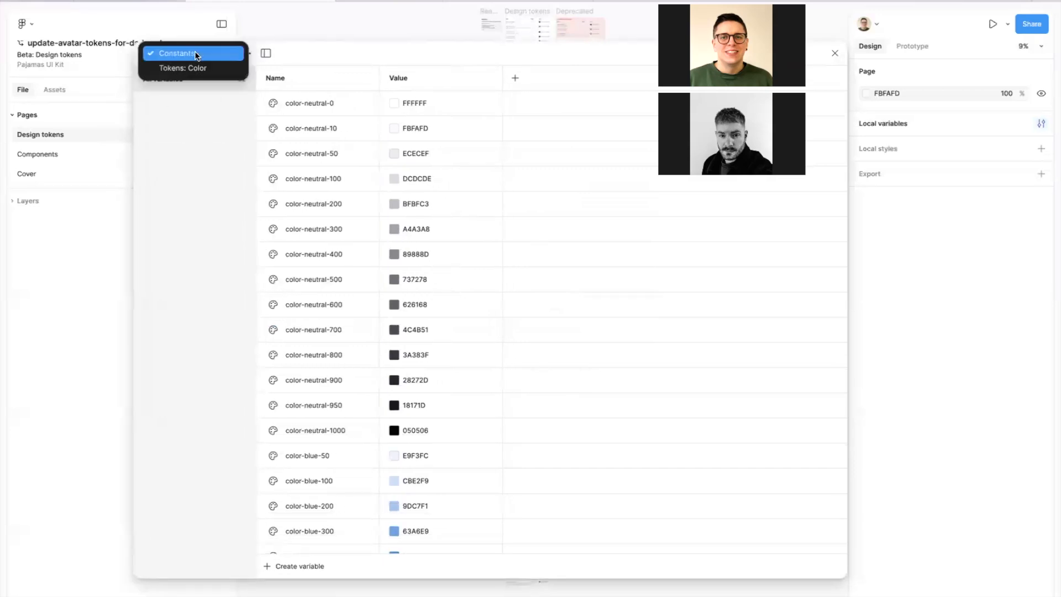
{"action": "left_click", "coordinate": [191, 71]}
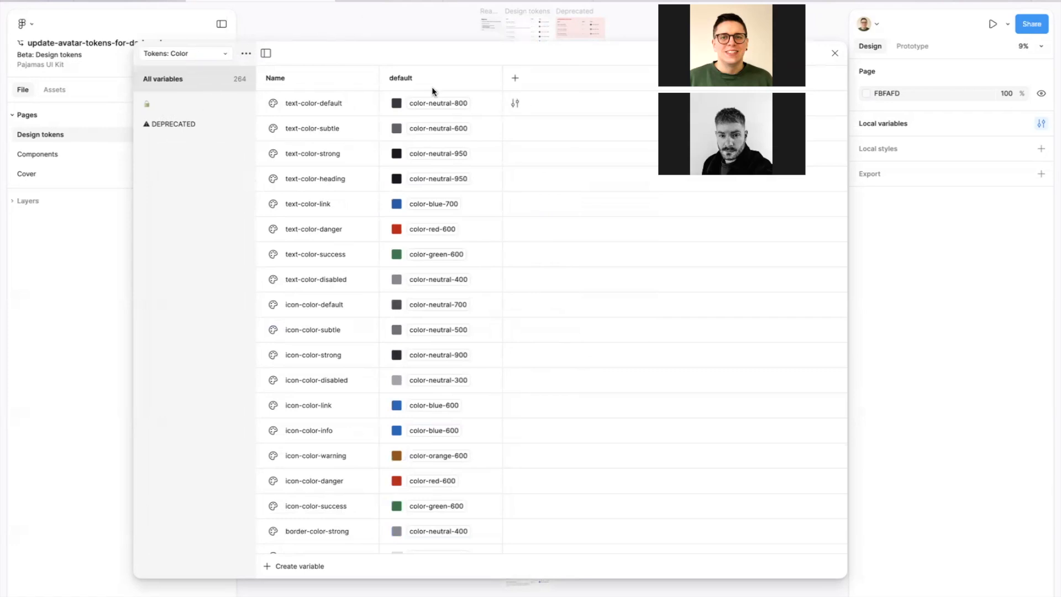
{"action": "left_click_drag", "start_coordinate": [462, 54], "coordinate": [349, 24]}
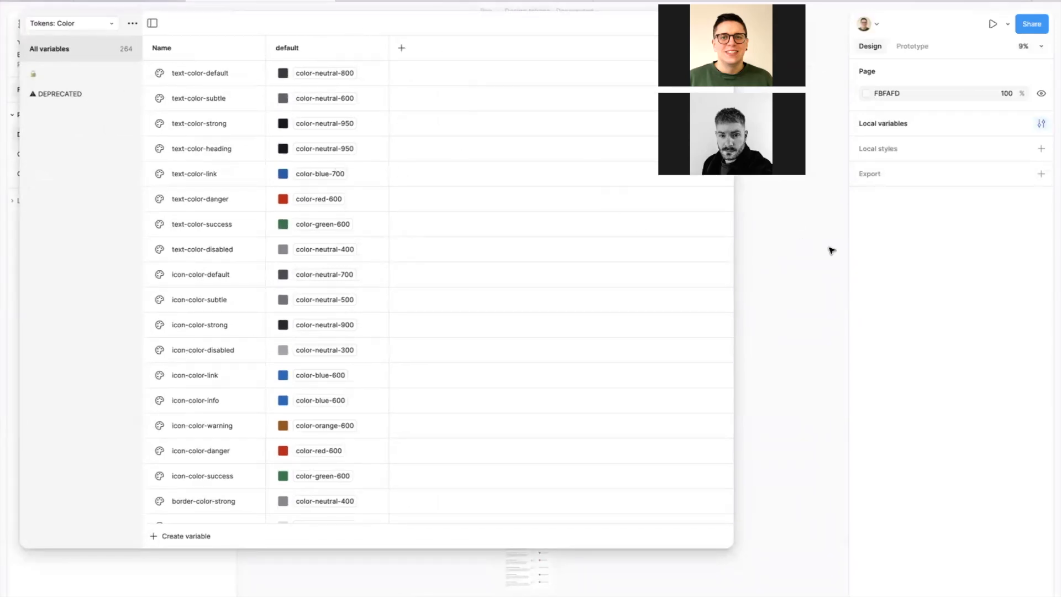
Run the Import Variables command of the GitLab Variables development plugin and choose Tokens: Color (2008:2) as the target collection
{"action": "right_click", "coordinate": [801, 273]}
{"action": "mouse_move", "coordinate": [849, 382]}
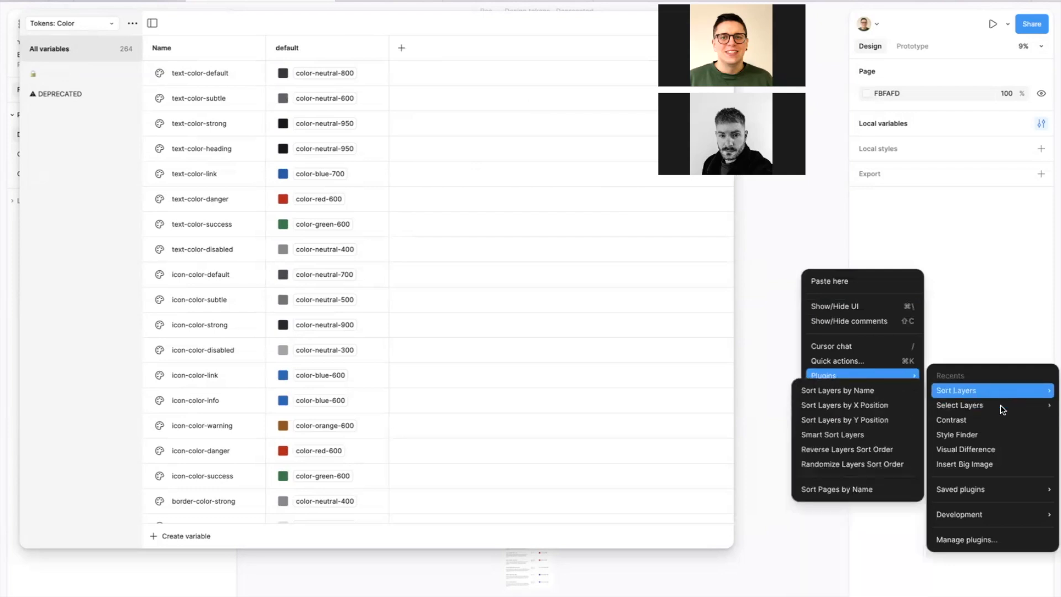
{"action": "mouse_move", "coordinate": [950, 509]}
{"action": "mouse_move", "coordinate": [837, 344]}
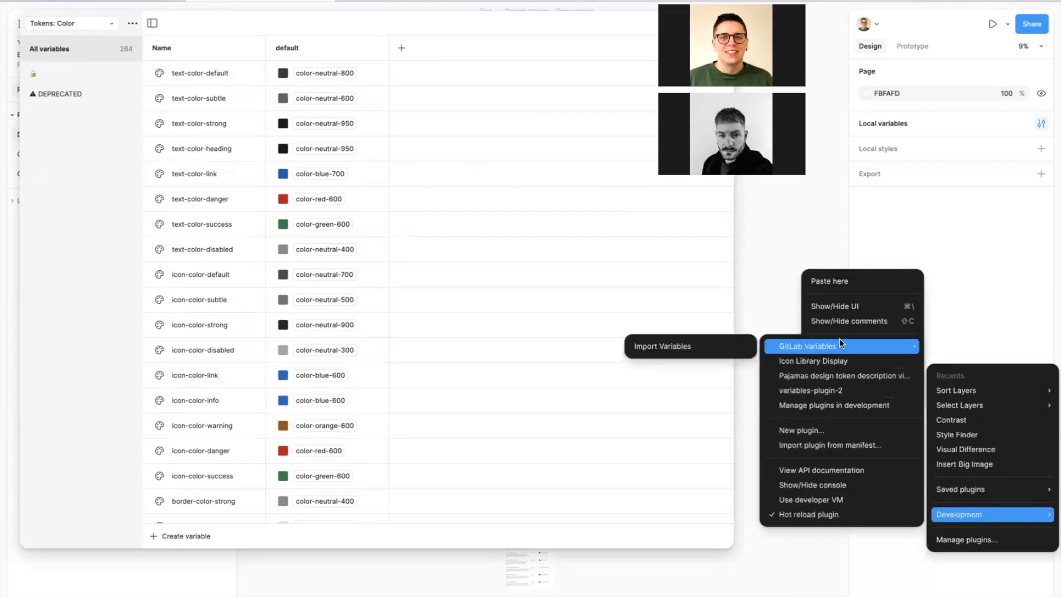
{"action": "left_click", "coordinate": [662, 346]}
{"action": "left_click", "coordinate": [493, 175]}
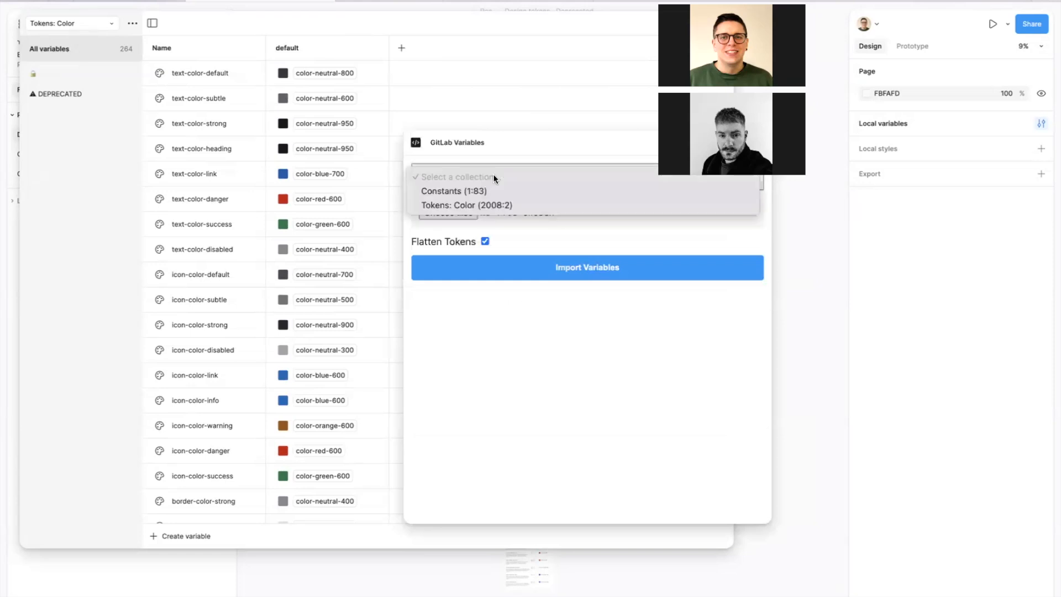
{"action": "left_click", "coordinate": [491, 205]}
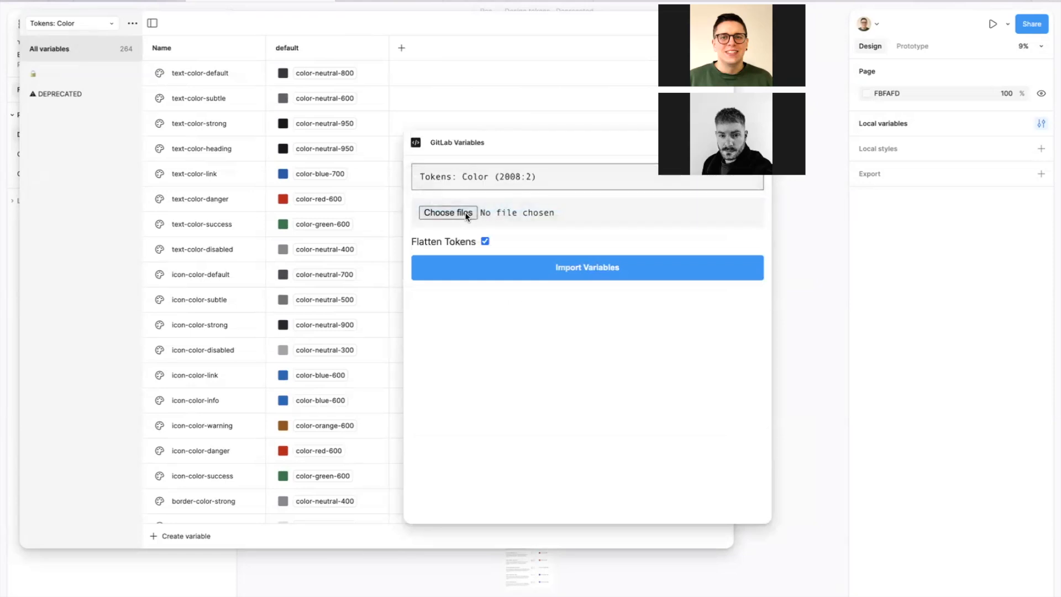
Choose avatar.tokens.json from sites/gitlab-ui/src/tokens/contextual as the file to import
{"action": "left_click", "coordinate": [465, 213]}
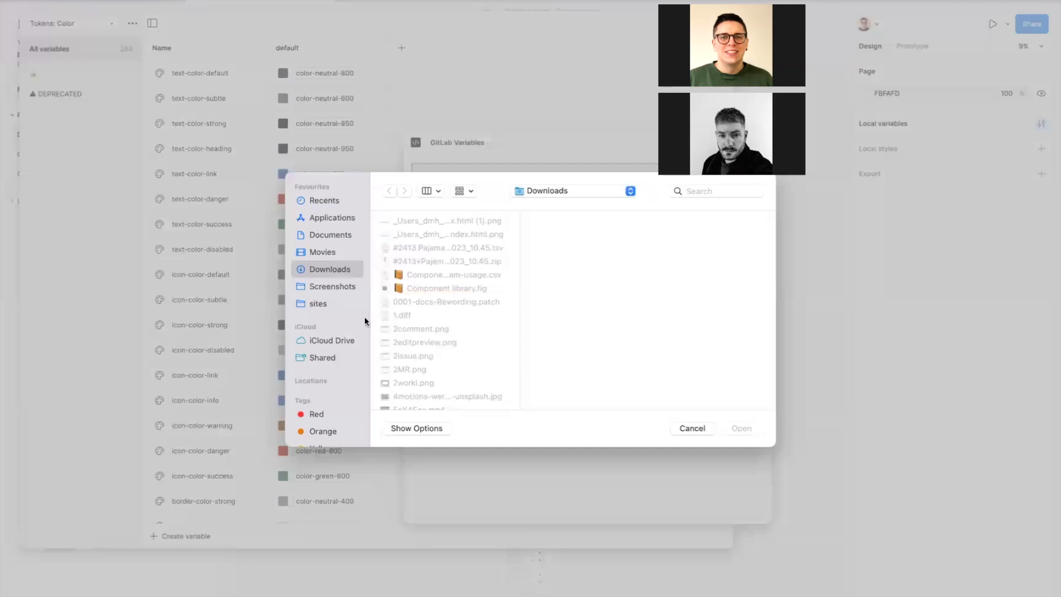
{"action": "left_click", "coordinate": [327, 304]}
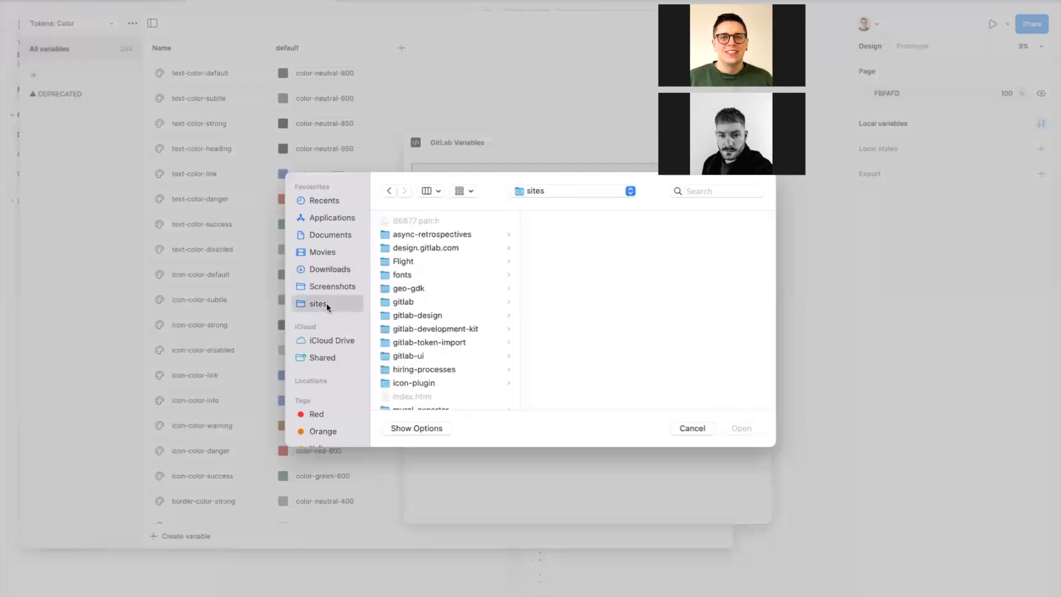
{"action": "left_click", "coordinate": [424, 355]}
{"action": "scroll", "coordinate": [598, 327], "scroll_direction": "down", "scroll_amount": 5}
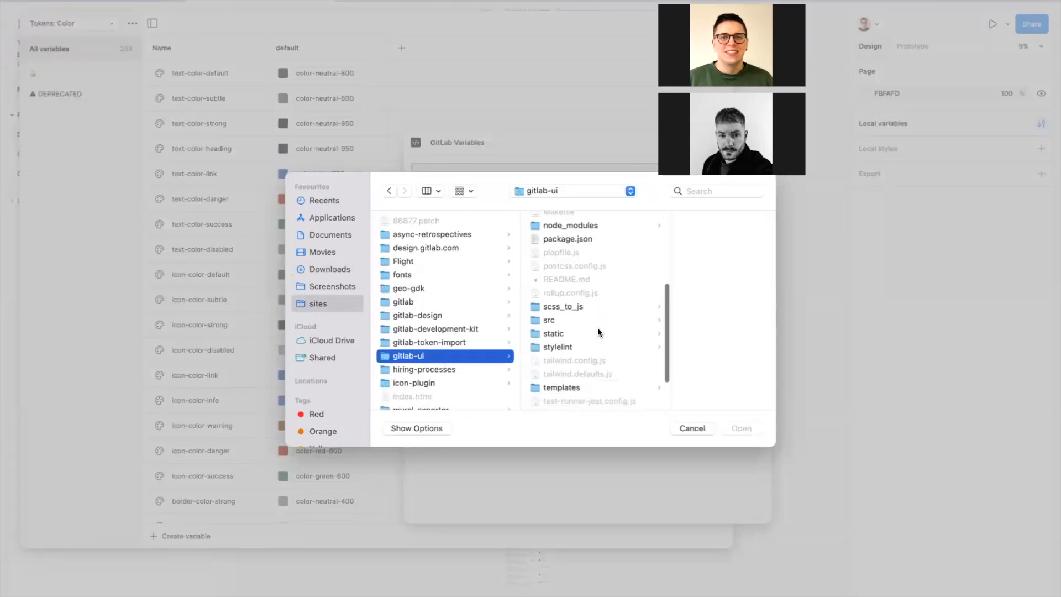
{"action": "left_click", "coordinate": [567, 318]}
{"action": "left_click", "coordinate": [663, 320]}
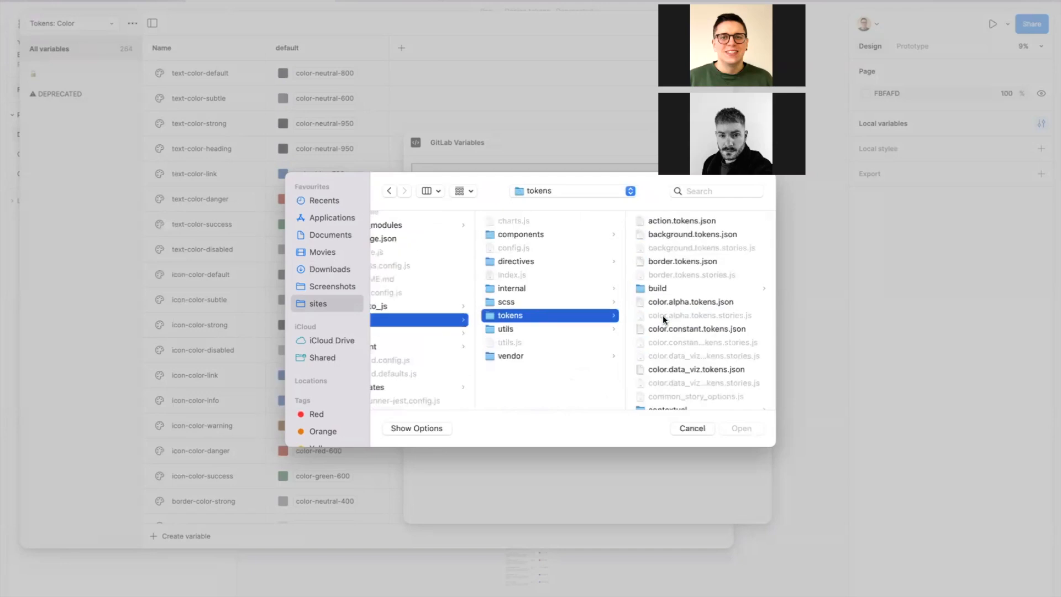
{"action": "scroll", "coordinate": [663, 319], "scroll_direction": "down", "scroll_amount": 5}
{"action": "left_click", "coordinate": [677, 264]}
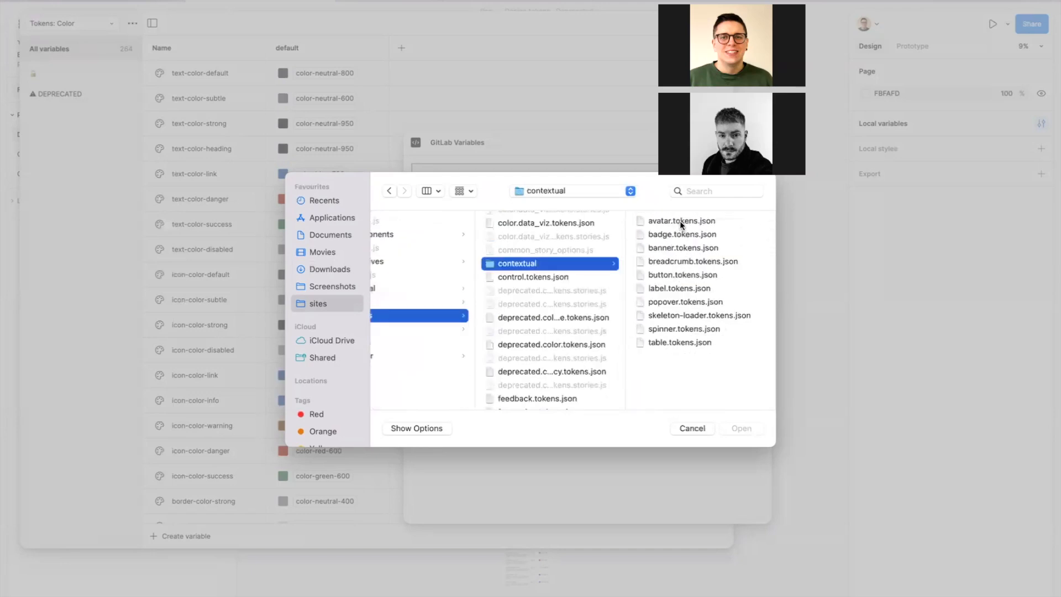
{"action": "left_click", "coordinate": [679, 220]}
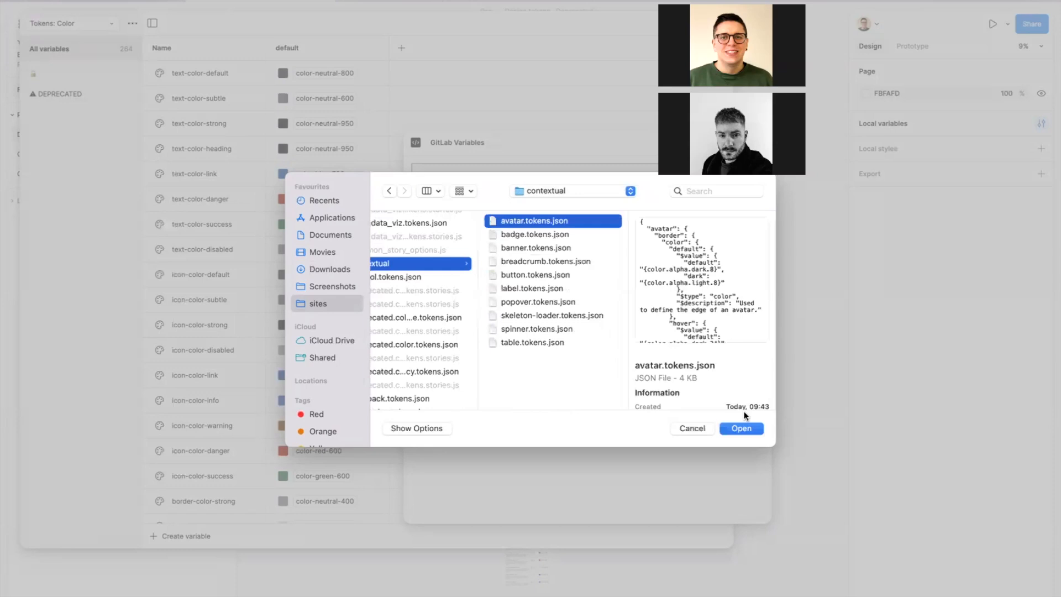
{"action": "left_click", "coordinate": [741, 429]}
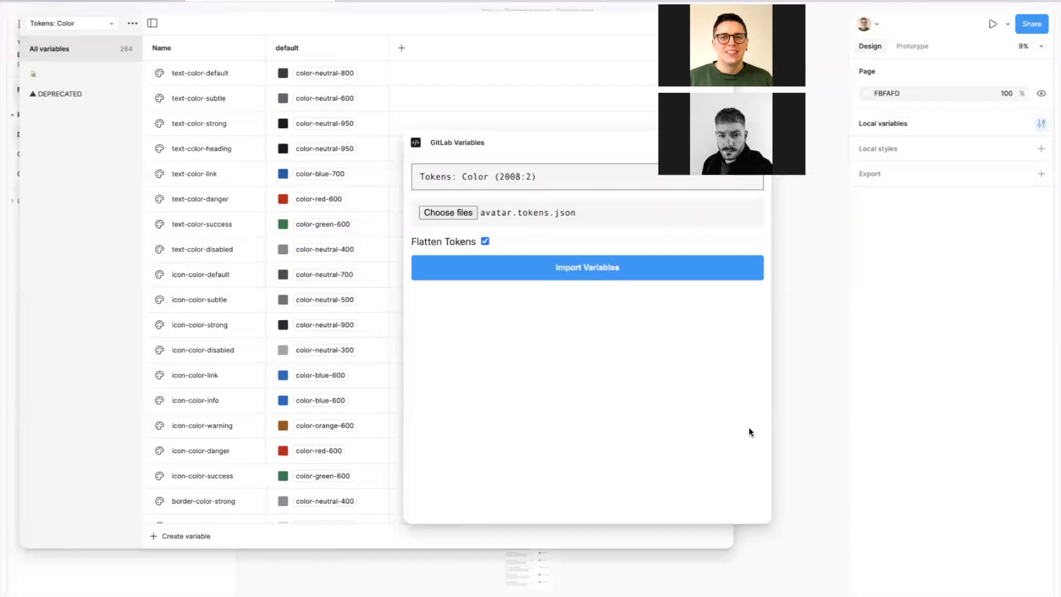
Add a mode named dark to the Tokens: Color collection and import the avatar variables into it
{"action": "left_click", "coordinate": [601, 272]}
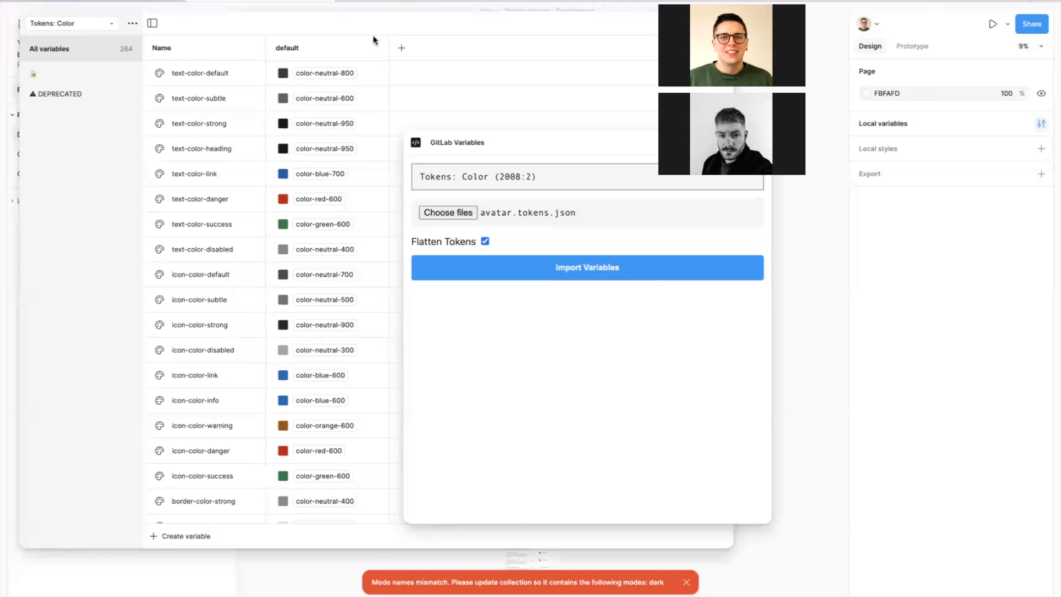
{"action": "left_click", "coordinate": [401, 47]}
{"action": "type", "text": "dark"}
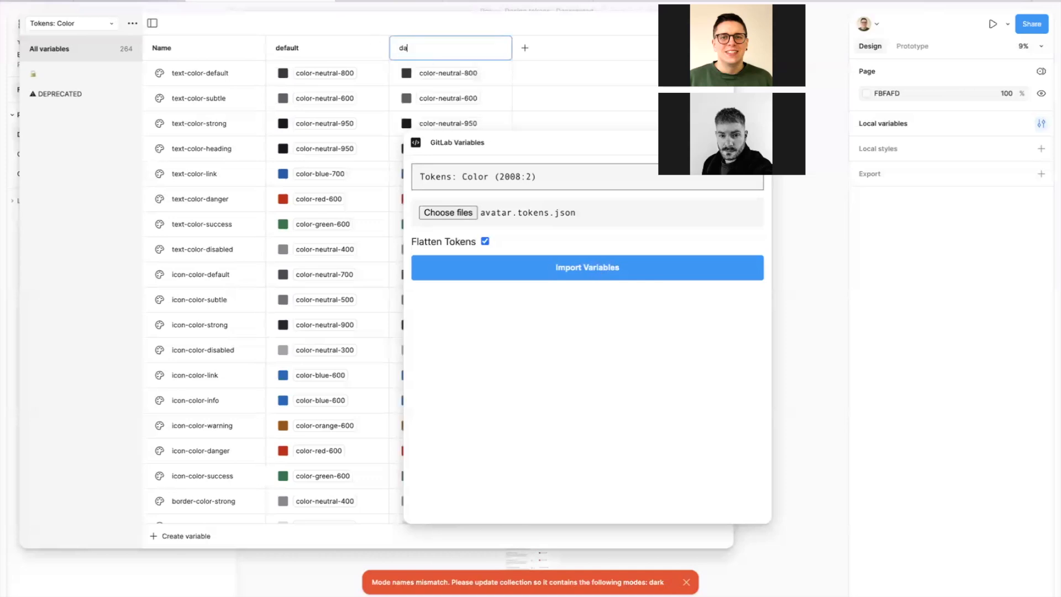
{"action": "left_click", "coordinate": [509, 267]}
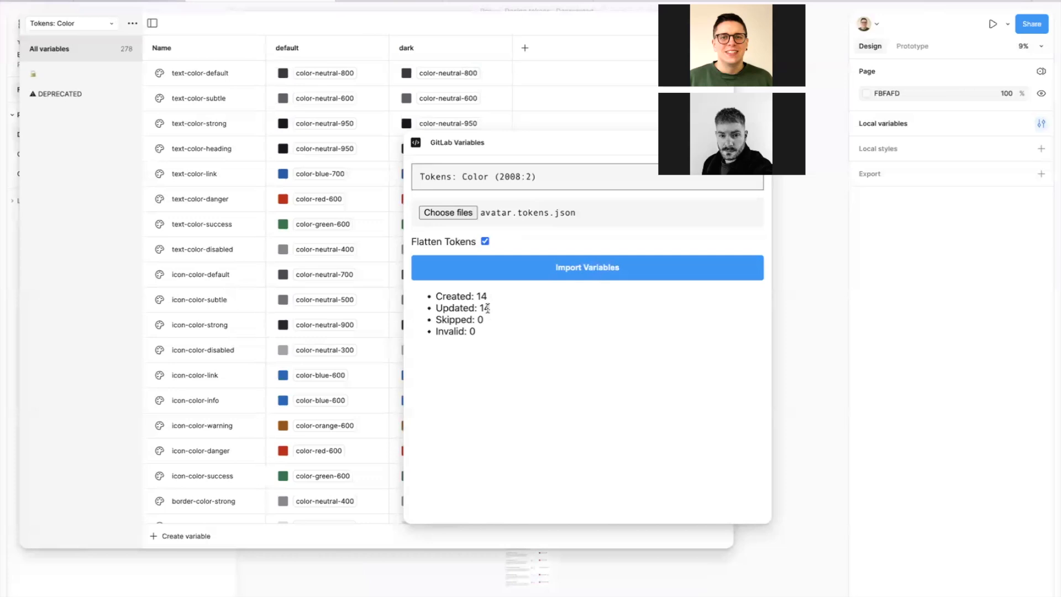
Move the plugin window aside and examine the imported avatar variables alongside the older ones in the lock-marked group
{"action": "left_click_drag", "start_coordinate": [601, 139], "coordinate": [665, 212]}
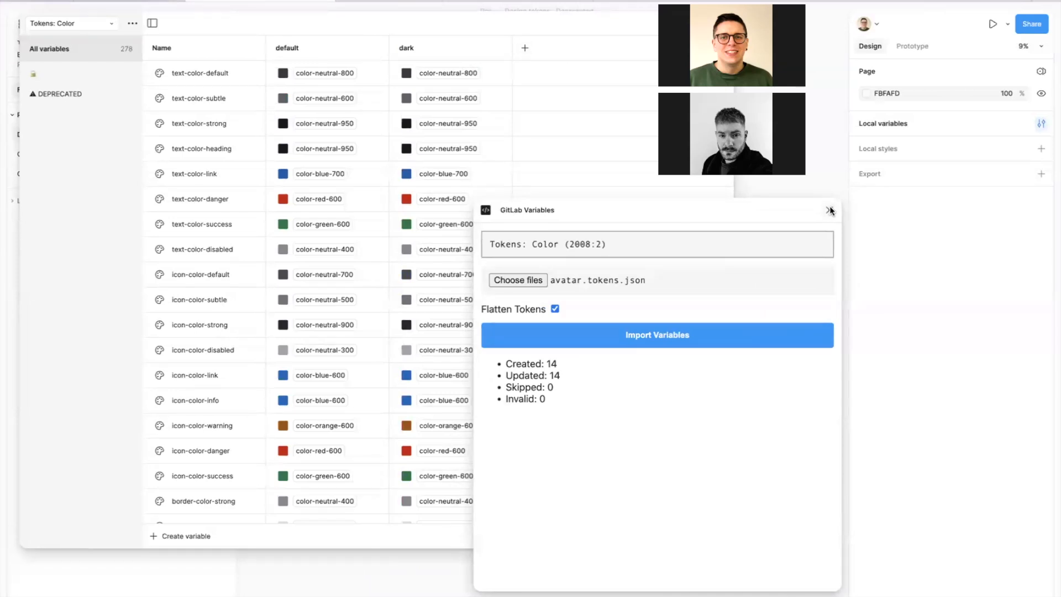
{"action": "scroll", "coordinate": [175, 401], "scroll_direction": "down", "scroll_amount": 10}
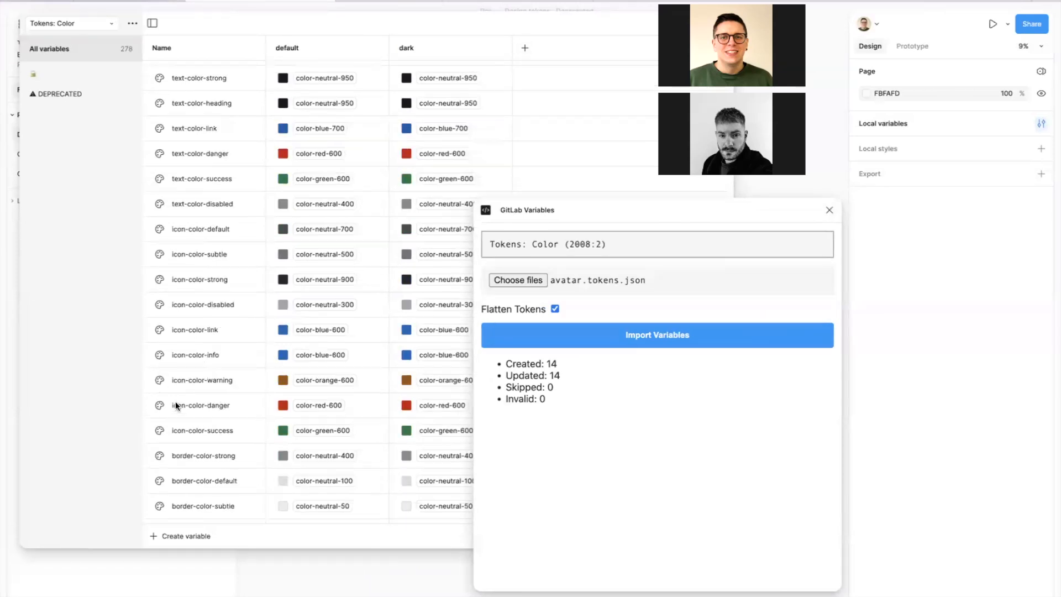
{"action": "left_click", "coordinate": [40, 80]}
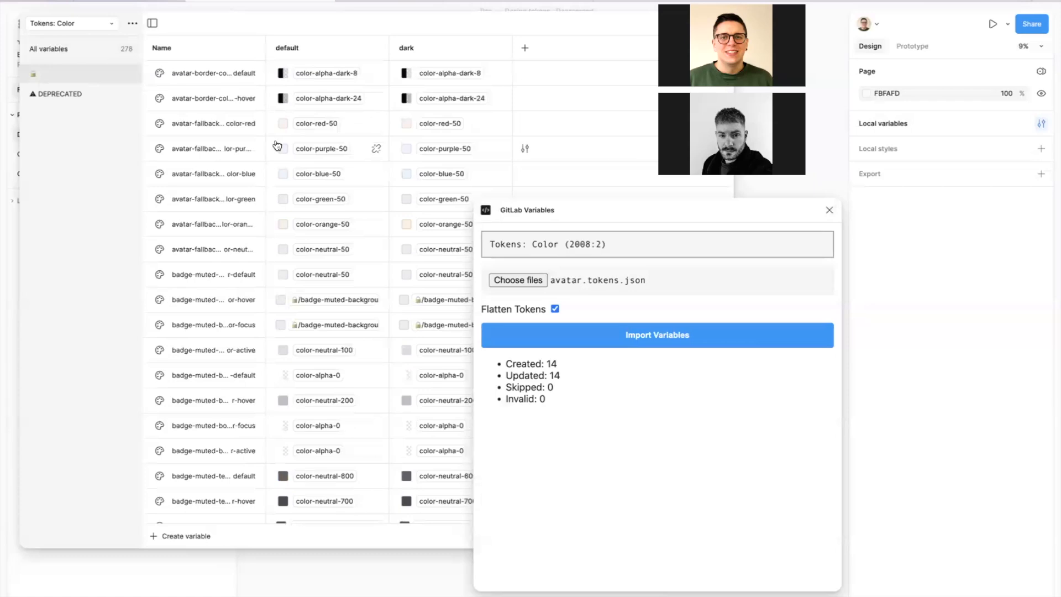
{"action": "left_click", "coordinate": [94, 54]}
{"action": "scroll", "coordinate": [284, 351], "scroll_direction": "down", "scroll_amount": 15}
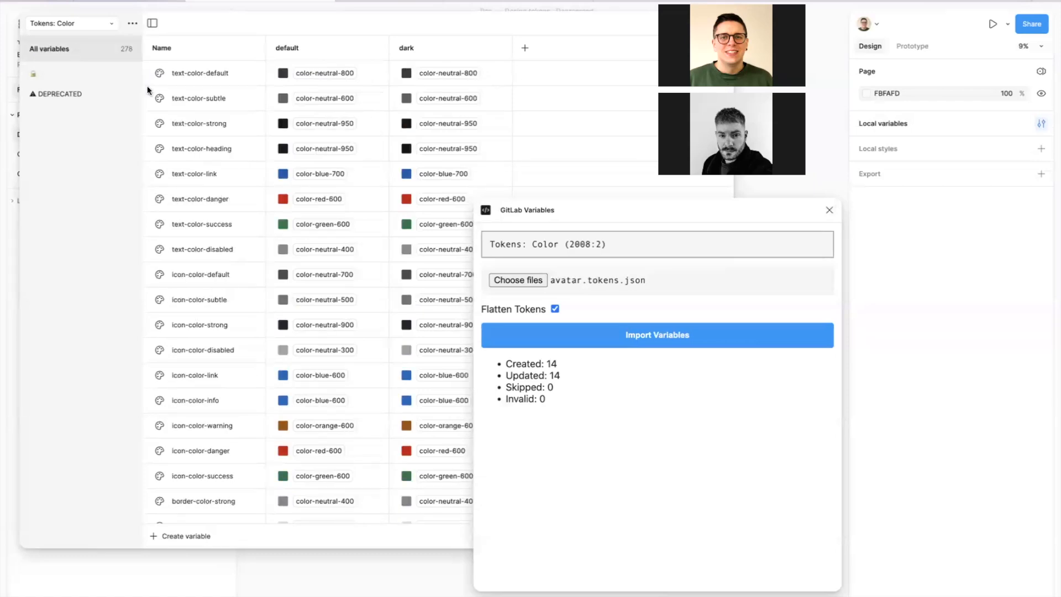
{"action": "scroll", "coordinate": [285, 352], "scroll_direction": "down", "scroll_amount": 20}
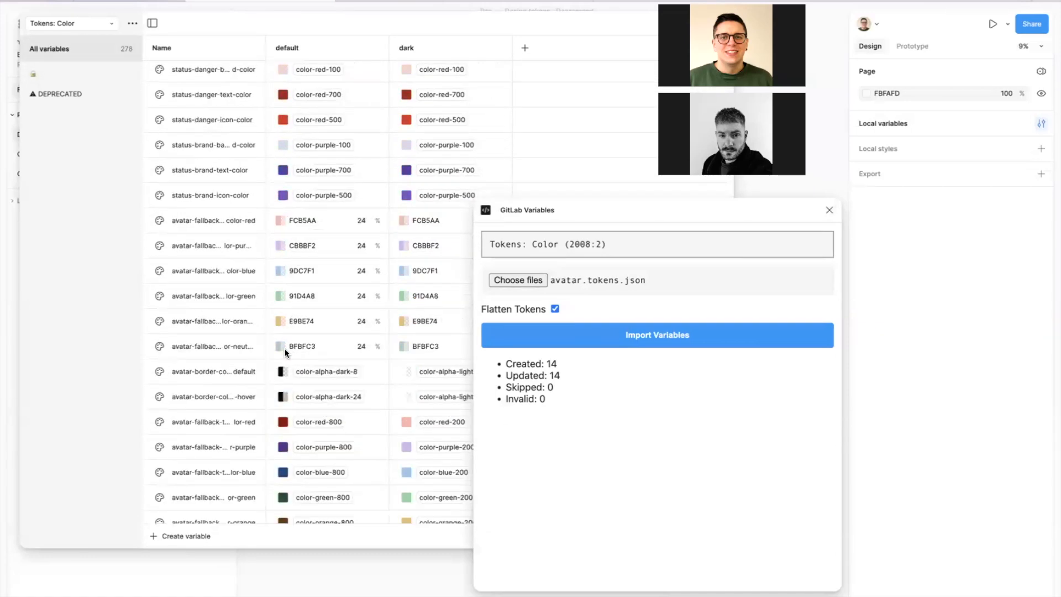
{"action": "scroll", "coordinate": [285, 353], "scroll_direction": "up", "scroll_amount": 2}
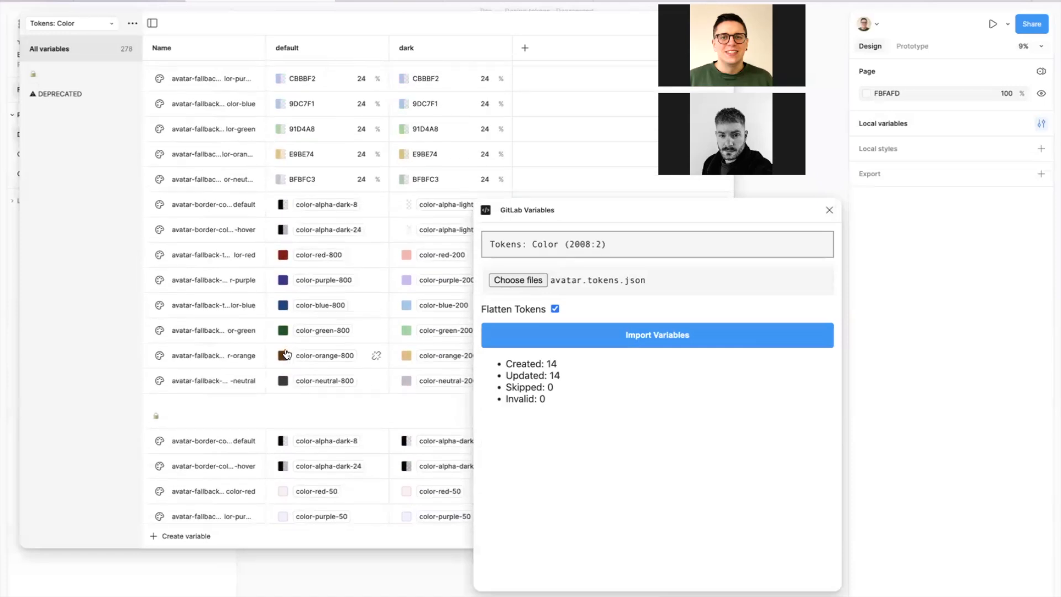
Delete the newly imported avatar variables listed above the lock-marked group in the Tokens: Color collection
{"action": "scroll", "coordinate": [285, 353], "scroll_direction": "down", "scroll_amount": 2}
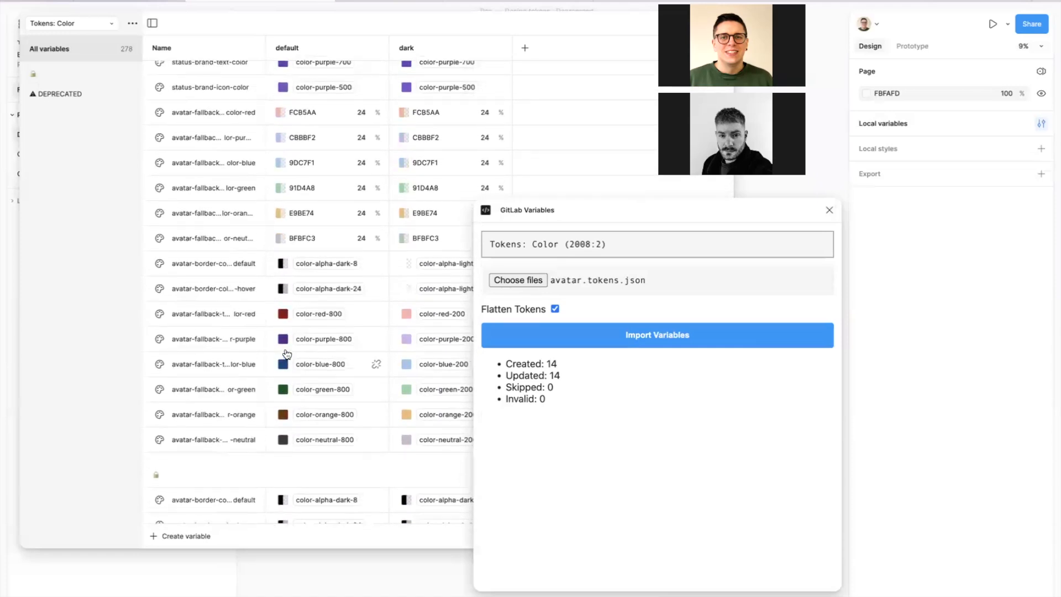
{"action": "scroll", "coordinate": [286, 354], "scroll_direction": "down", "scroll_amount": 2}
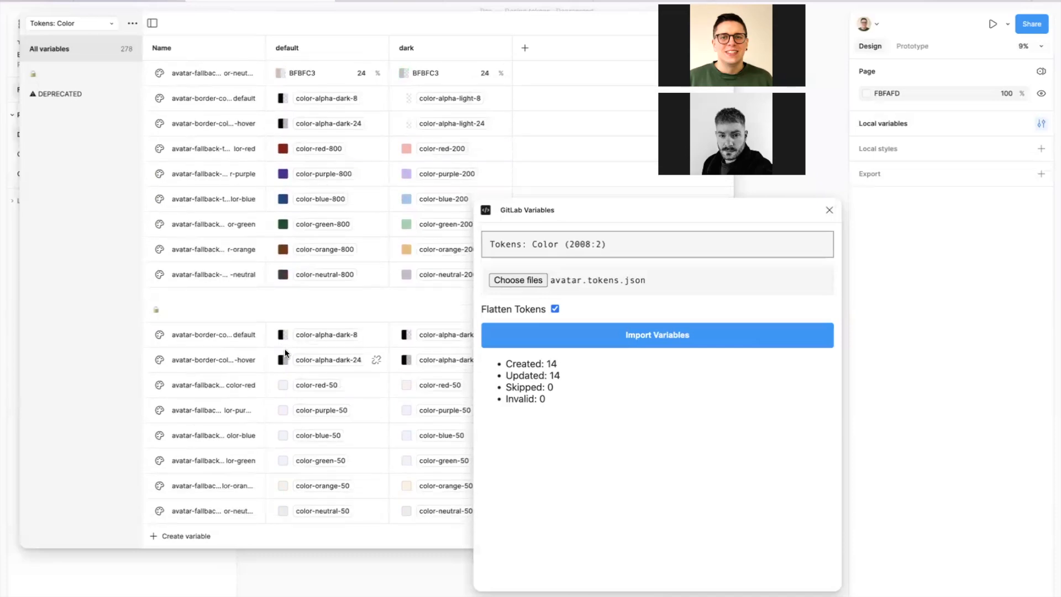
{"action": "scroll", "coordinate": [222, 144], "scroll_direction": "up", "scroll_amount": 3}
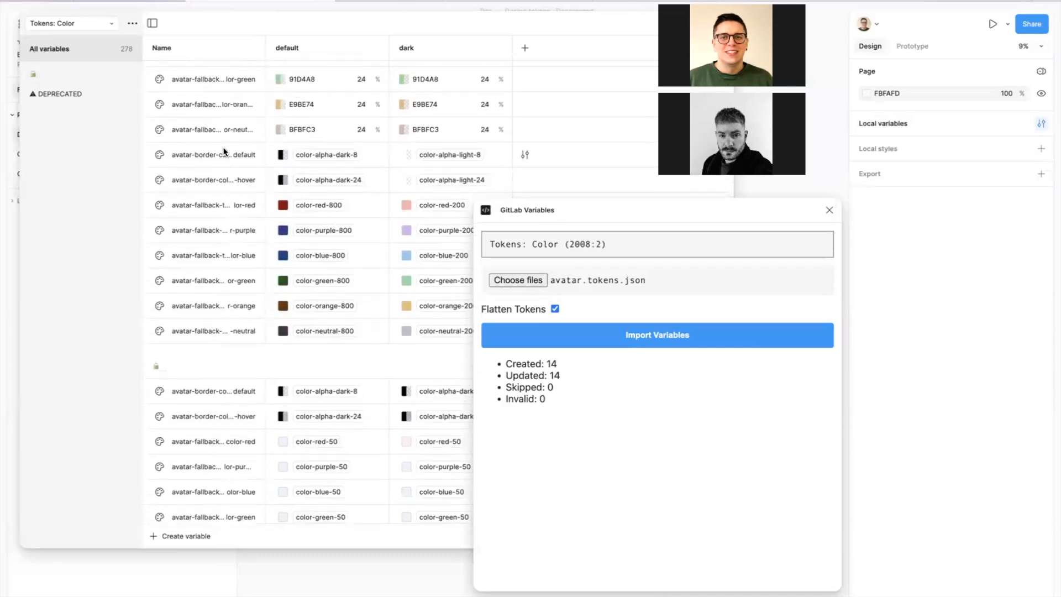
{"action": "scroll", "coordinate": [225, 151], "scroll_direction": "up", "scroll_amount": 1}
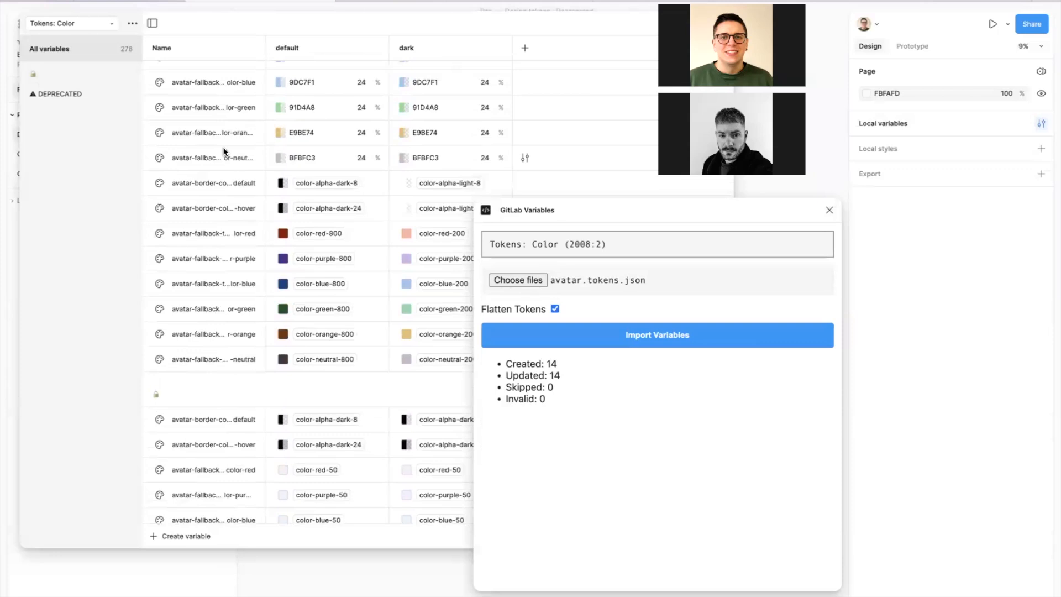
{"action": "scroll", "coordinate": [225, 141], "scroll_direction": "up", "scroll_amount": 5}
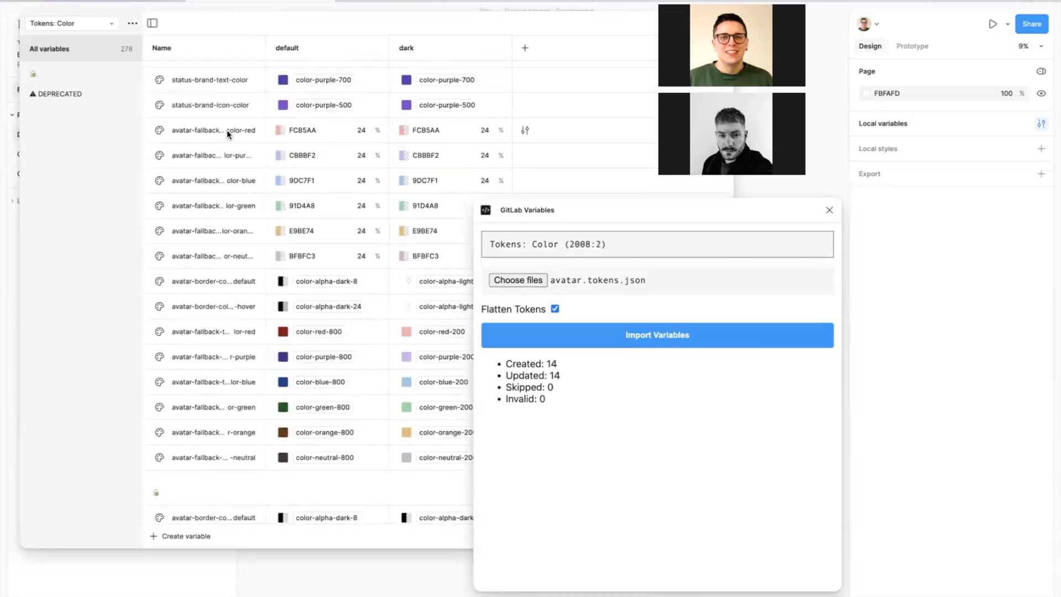
{"action": "left_click", "coordinate": [221, 129]}
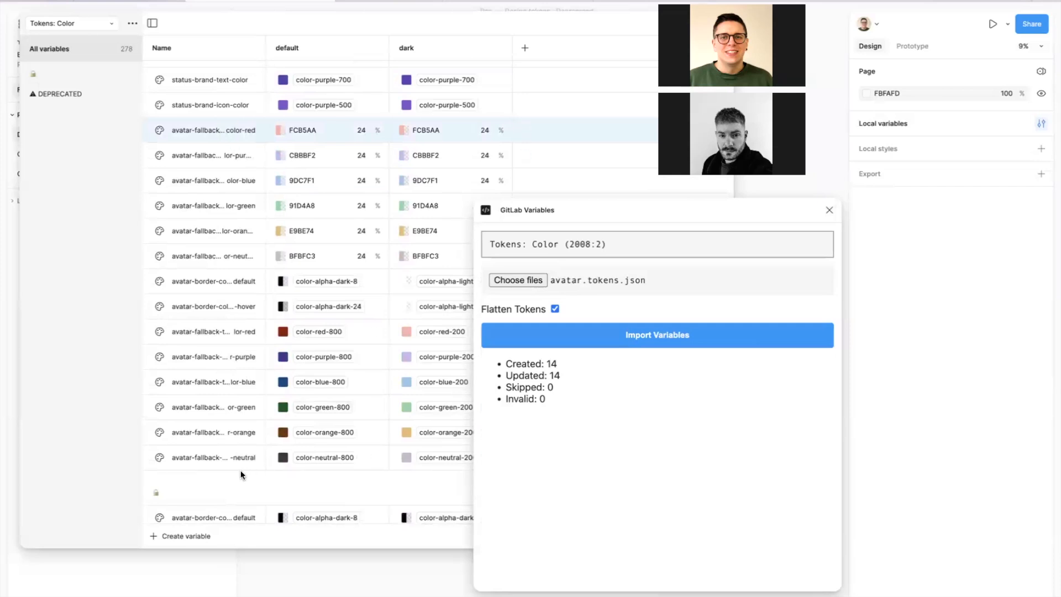
{"action": "left_click", "coordinate": [220, 456], "text": "shift"}
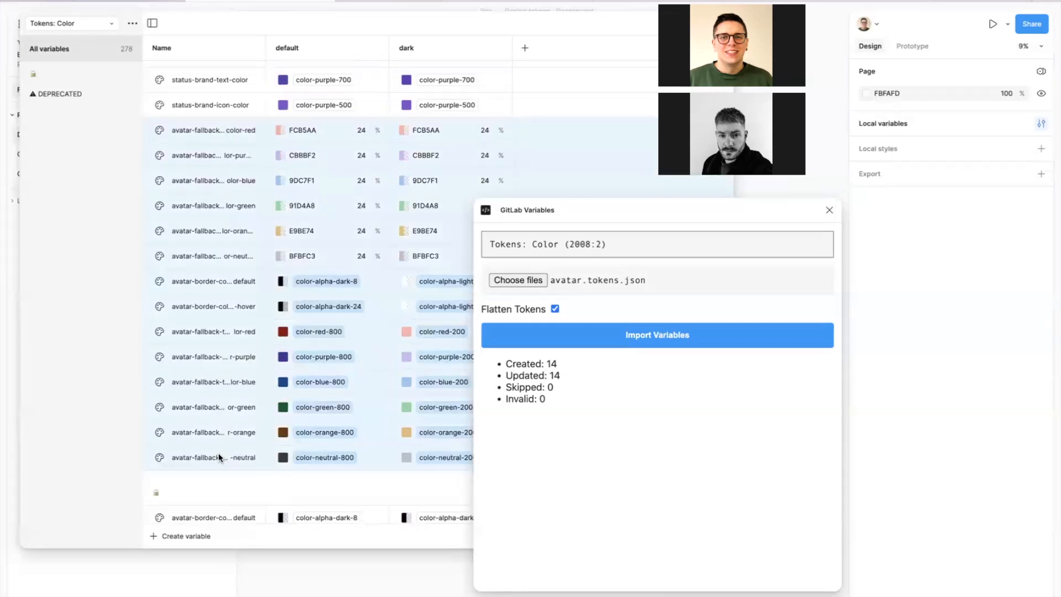
{"action": "right_click", "coordinate": [215, 125]}
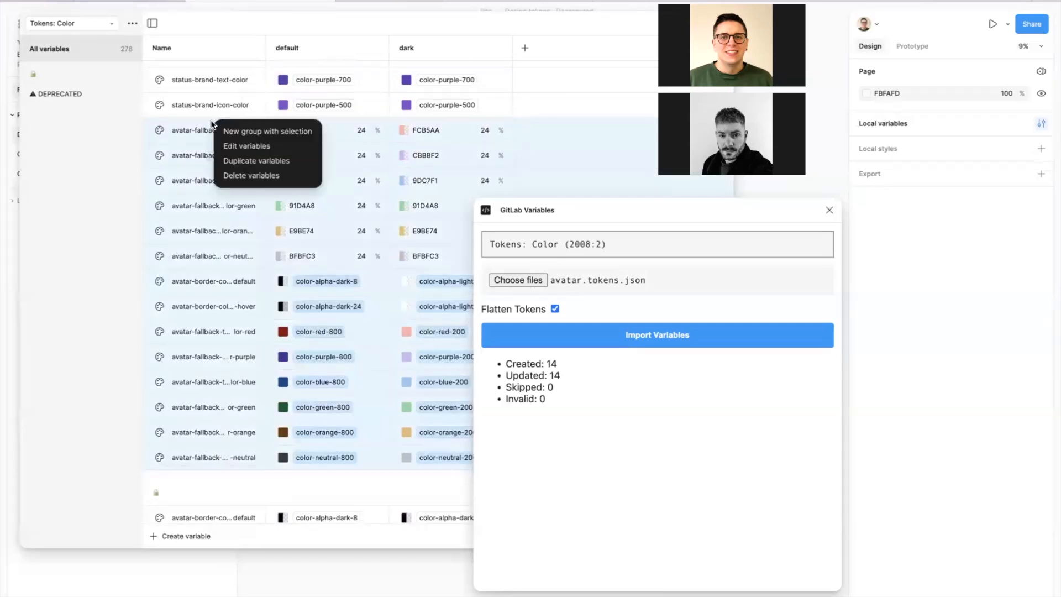
{"action": "left_click", "coordinate": [251, 174]}
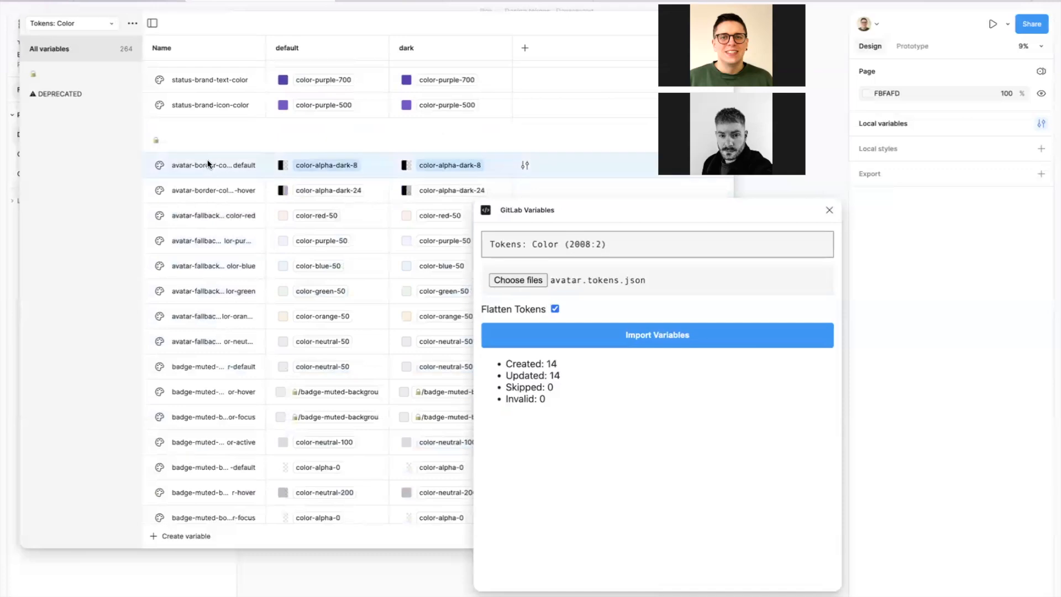
Move the older avatar variables out of the lock-marked group and import avatar.tokens.json into Tokens: Color again
{"action": "left_click", "coordinate": [202, 340], "text": "shift"}
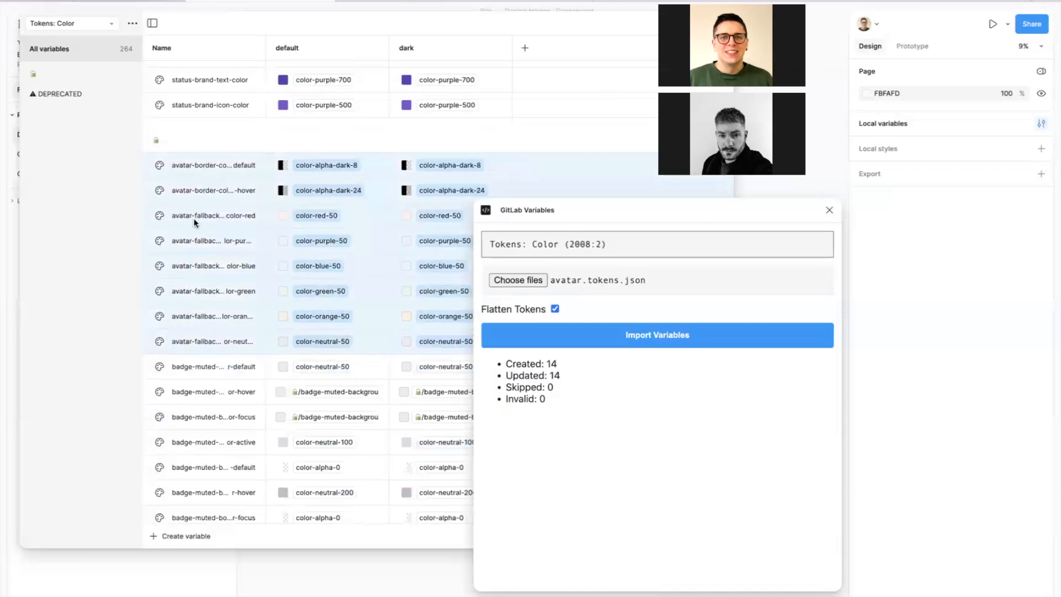
{"action": "left_click_drag", "start_coordinate": [209, 165], "coordinate": [211, 112]}
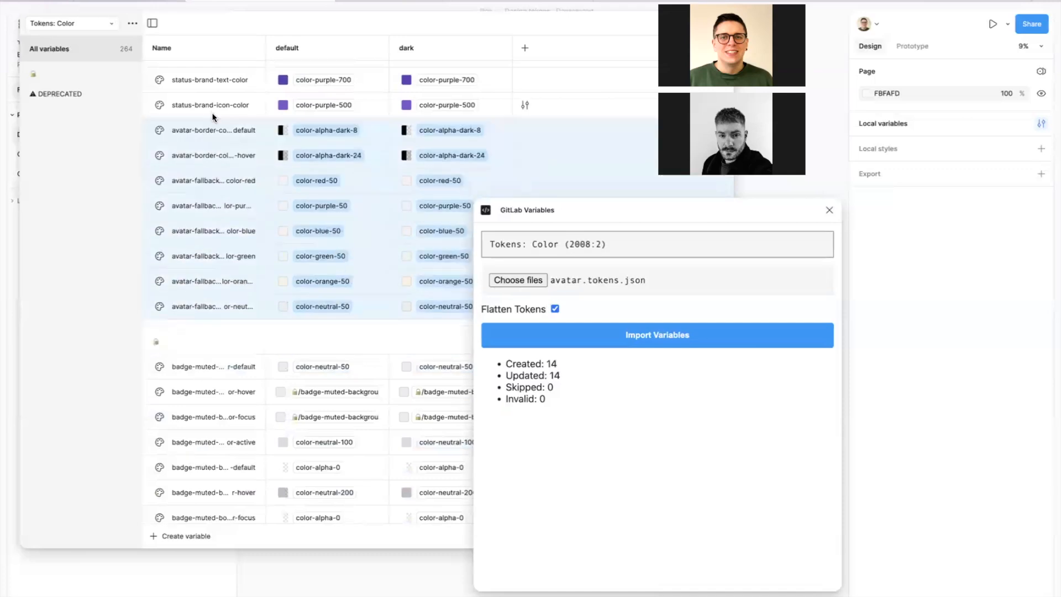
{"action": "left_click", "coordinate": [623, 337]}
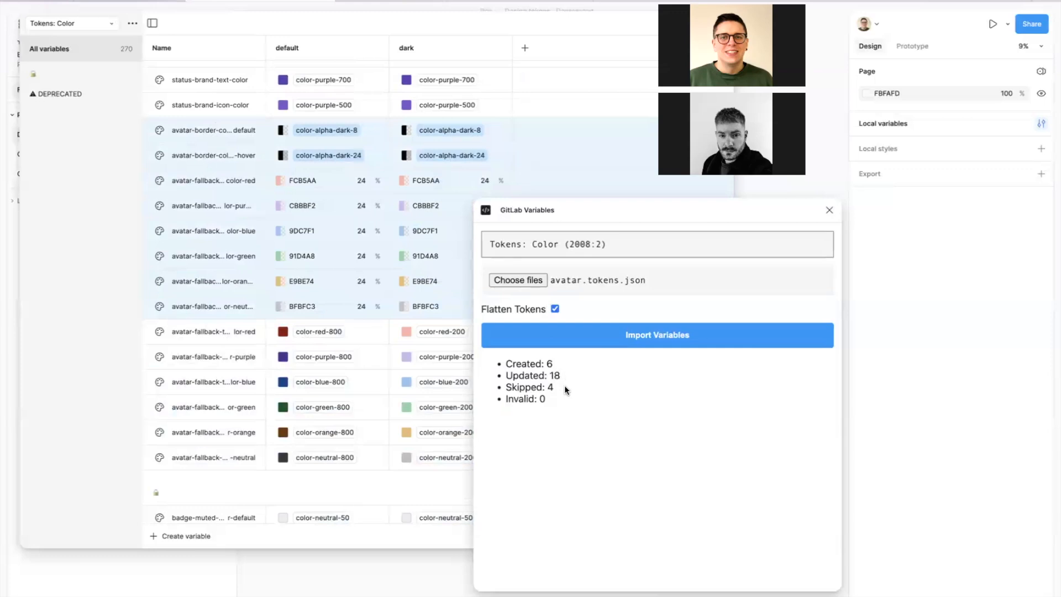
Move all avatar variables, from the default border color to the neutral fallback text color, back into the lock-marked group and close the plugin
{"action": "left_click", "coordinate": [236, 464]}
{"action": "left_click", "coordinate": [230, 130], "text": "shift"}
{"action": "left_click_drag", "start_coordinate": [225, 134], "coordinate": [203, 509]}
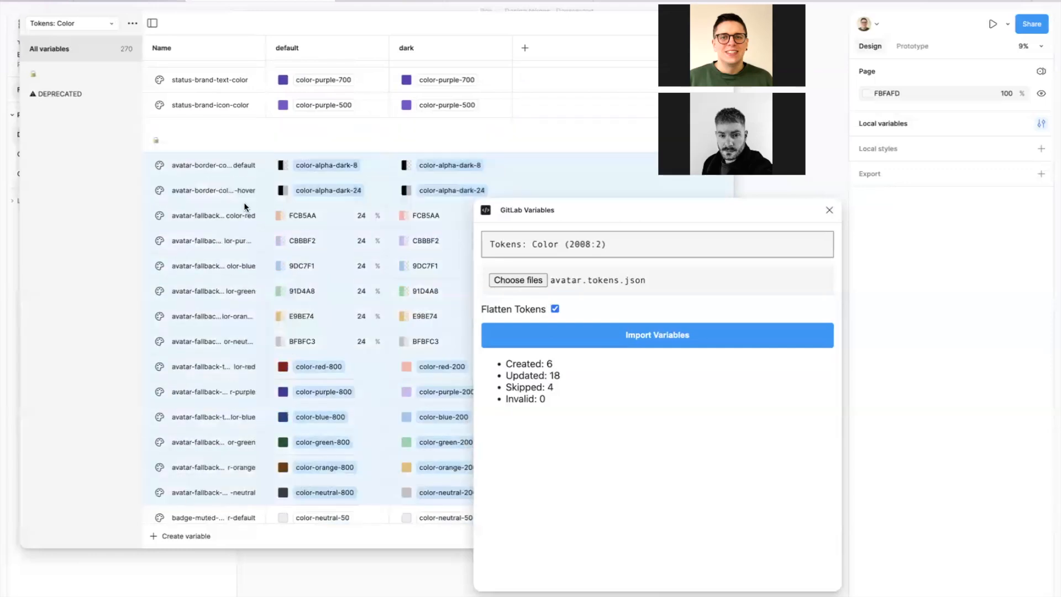
{"action": "left_click", "coordinate": [829, 210]}
{"action": "left_click", "coordinate": [577, 104]}
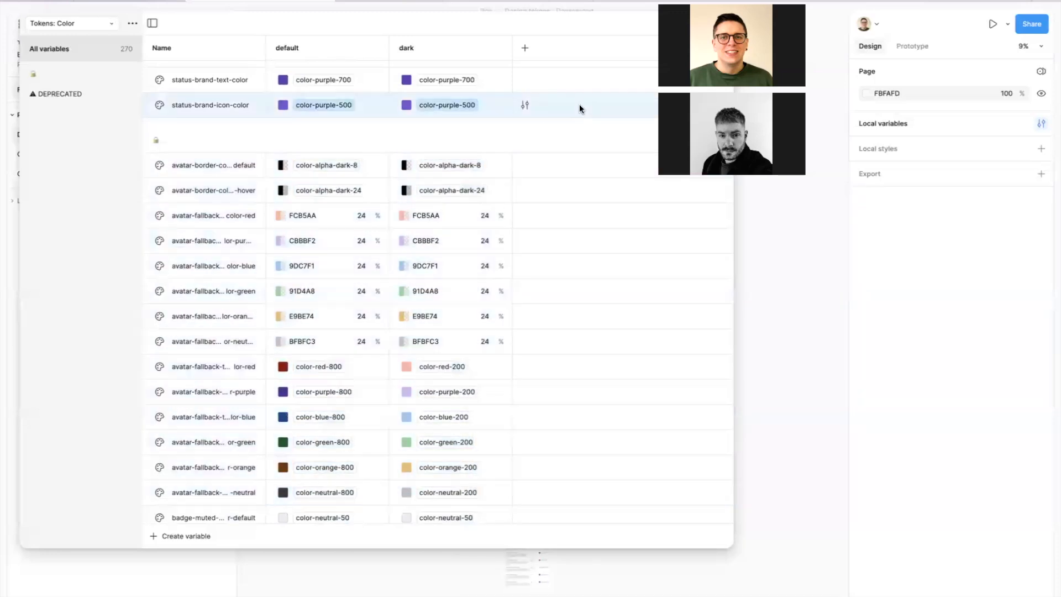
Examine the color scoping of the two avatar border variables and the avatar fallback variables with 24% opacity
{"action": "left_click", "coordinate": [548, 164]}
{"action": "left_click", "coordinate": [524, 165]}
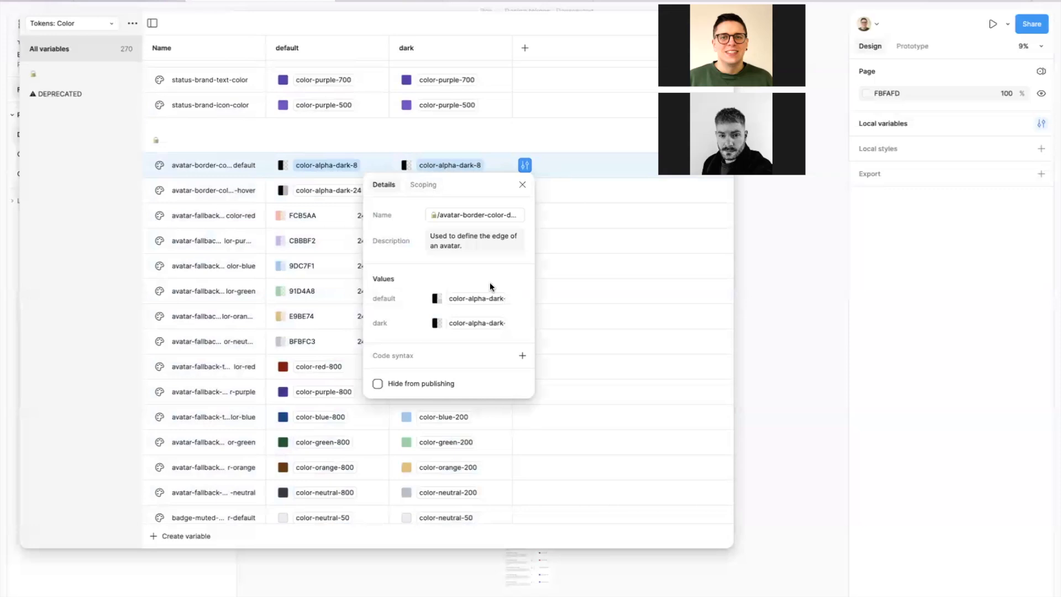
{"action": "left_click", "coordinate": [435, 186]}
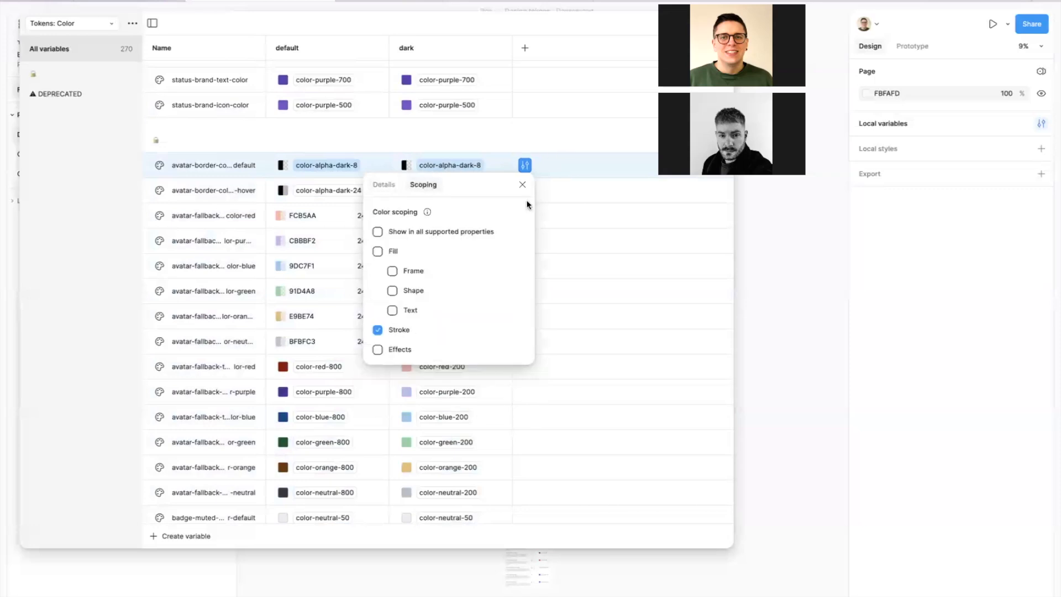
{"action": "left_click", "coordinate": [523, 185]}
{"action": "left_click", "coordinate": [524, 190]}
{"action": "left_click", "coordinate": [429, 210]}
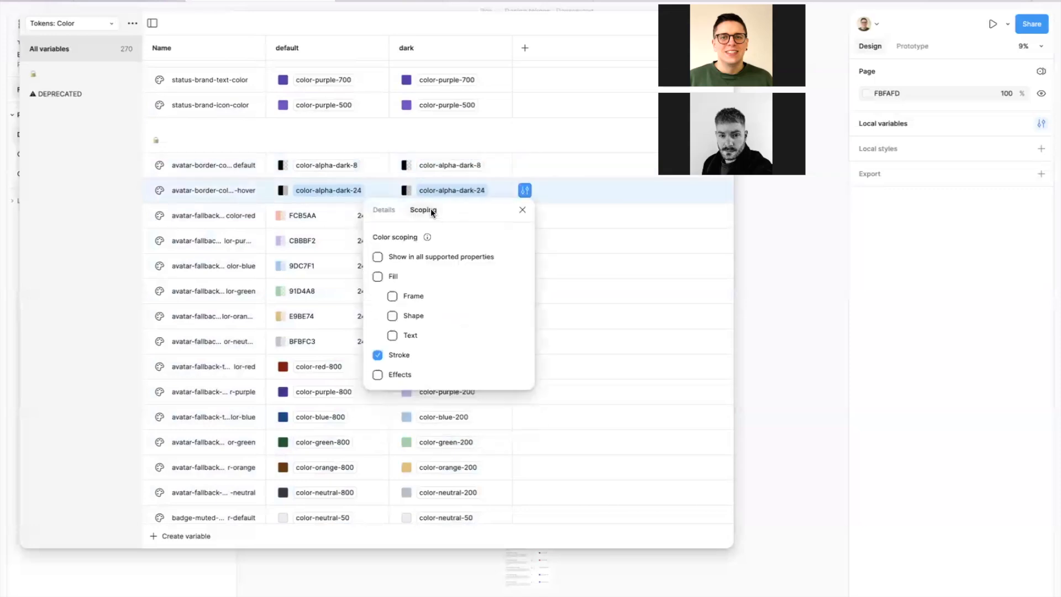
{"action": "left_click", "coordinate": [520, 211]}
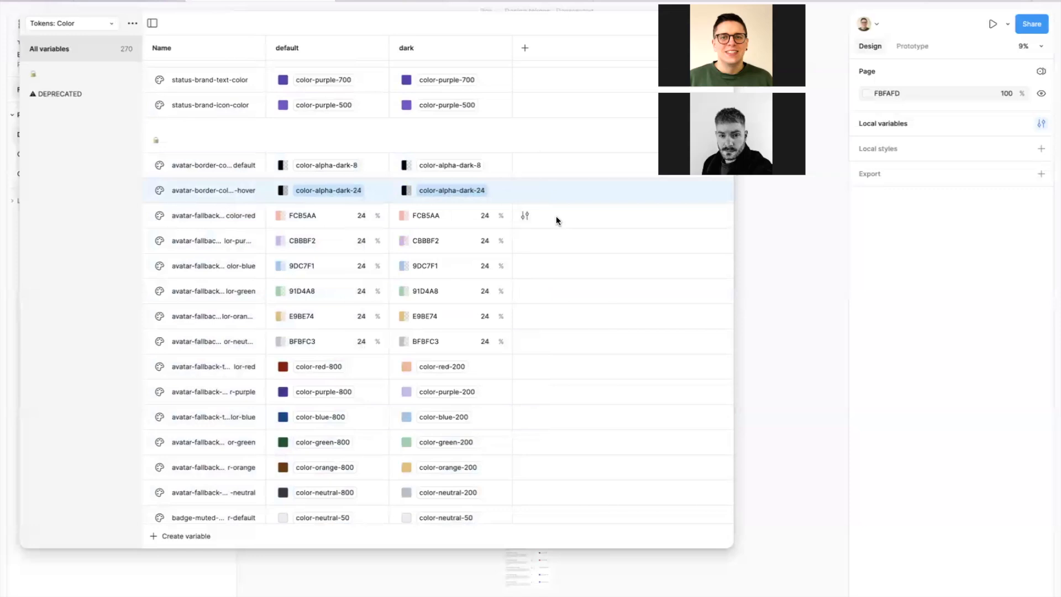
{"action": "left_click", "coordinate": [525, 212]}
{"action": "left_click", "coordinate": [432, 239]}
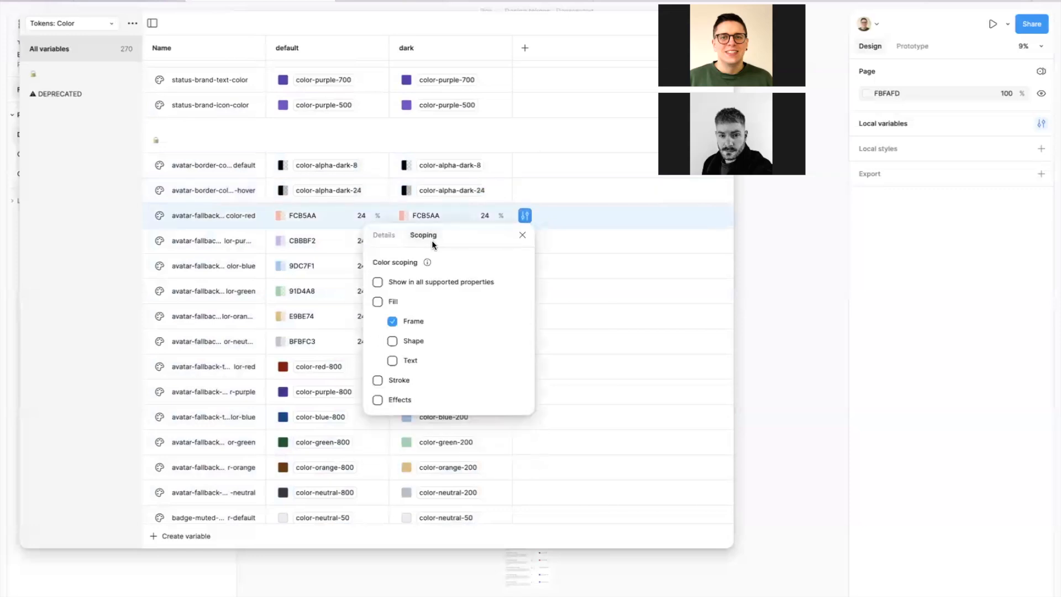
{"action": "left_click", "coordinate": [522, 235]}
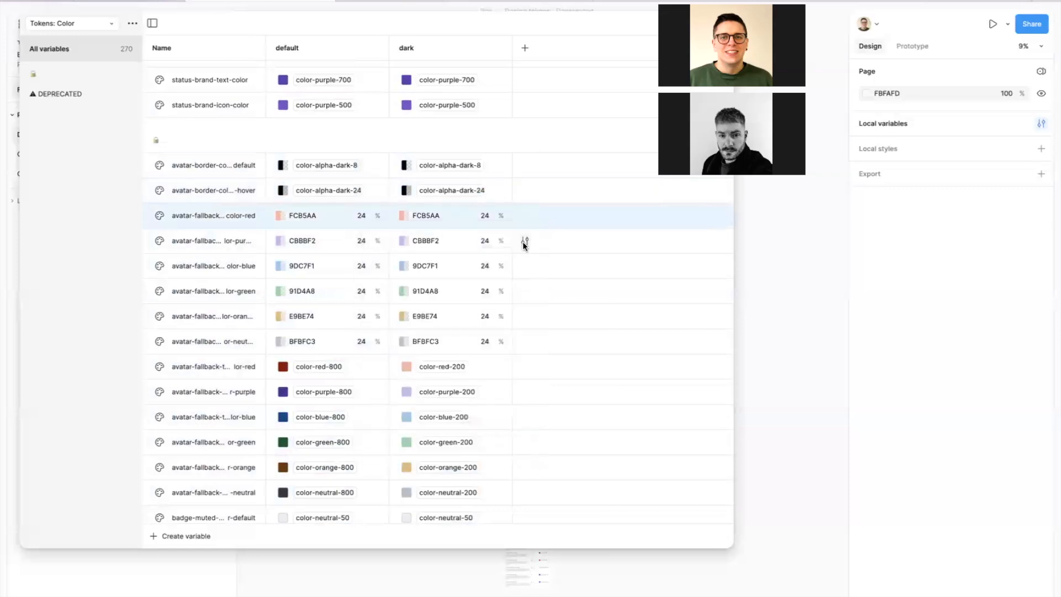
{"action": "left_click", "coordinate": [540, 341], "text": "shift"}
{"action": "left_click", "coordinate": [525, 341]}
{"action": "key", "text": "Escape"}
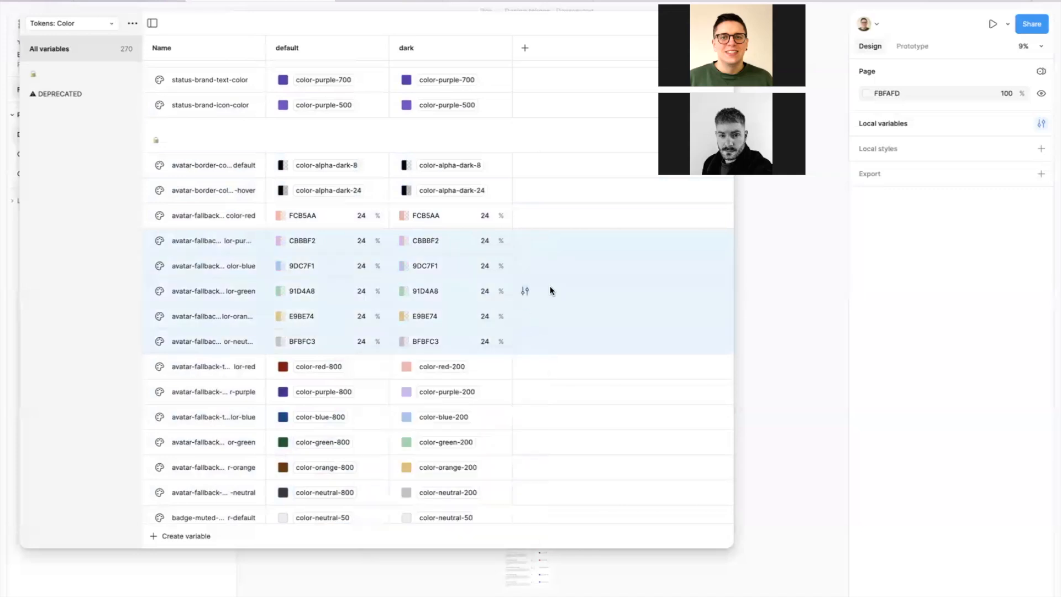
Restrict the color scoping of the red avatar fallback text variable to Text fills only
{"action": "left_click", "coordinate": [600, 392]}
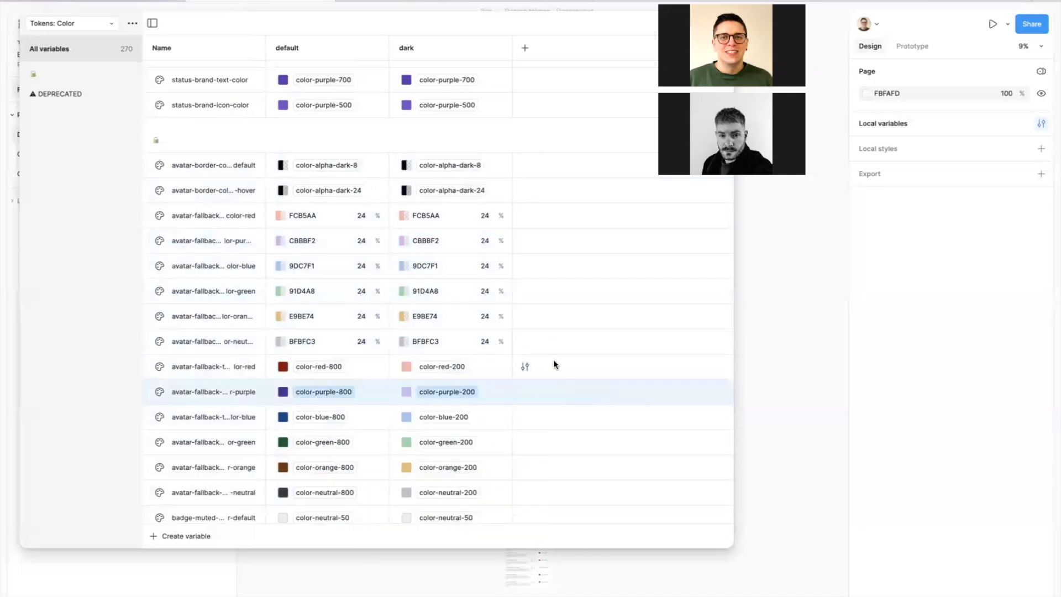
{"action": "left_click", "coordinate": [586, 370]}
{"action": "left_click", "coordinate": [526, 367]}
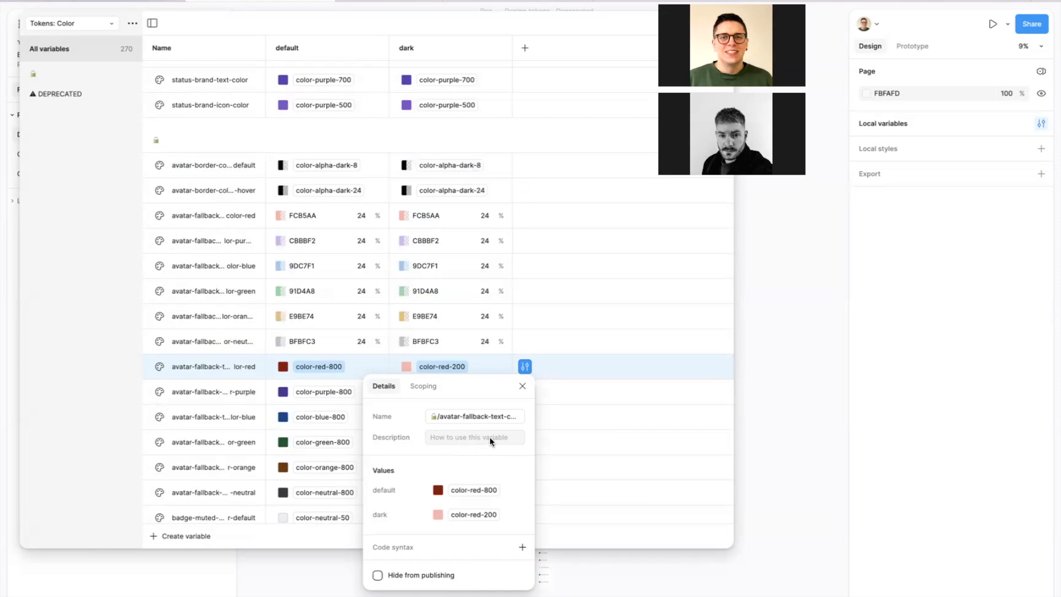
{"action": "left_click", "coordinate": [422, 387]}
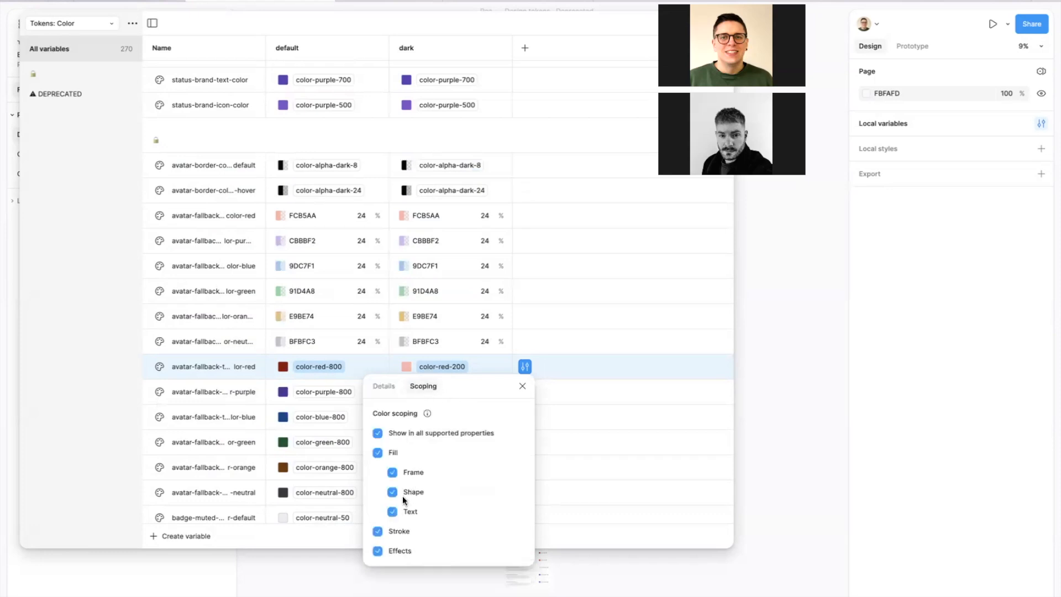
{"action": "left_click", "coordinate": [376, 432]}
{"action": "left_click", "coordinate": [393, 512]}
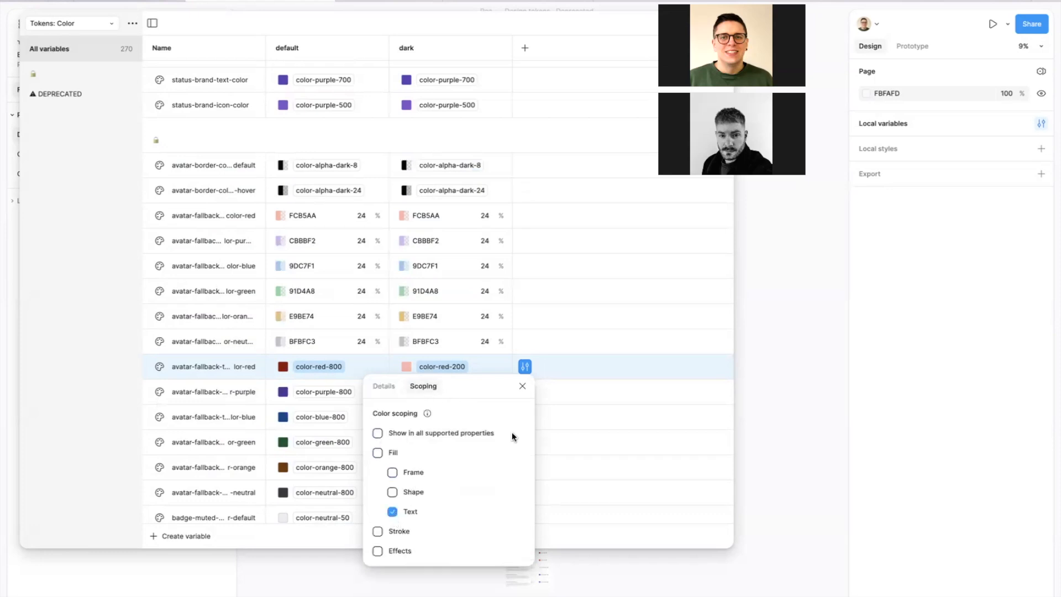
{"action": "left_click", "coordinate": [522, 386]}
Turn off Show in all supported properties in the scoping of the purple avatar fallback text variable
{"action": "left_click", "coordinate": [525, 392]}
{"action": "left_click", "coordinate": [426, 412]}
{"action": "left_click", "coordinate": [377, 460]}
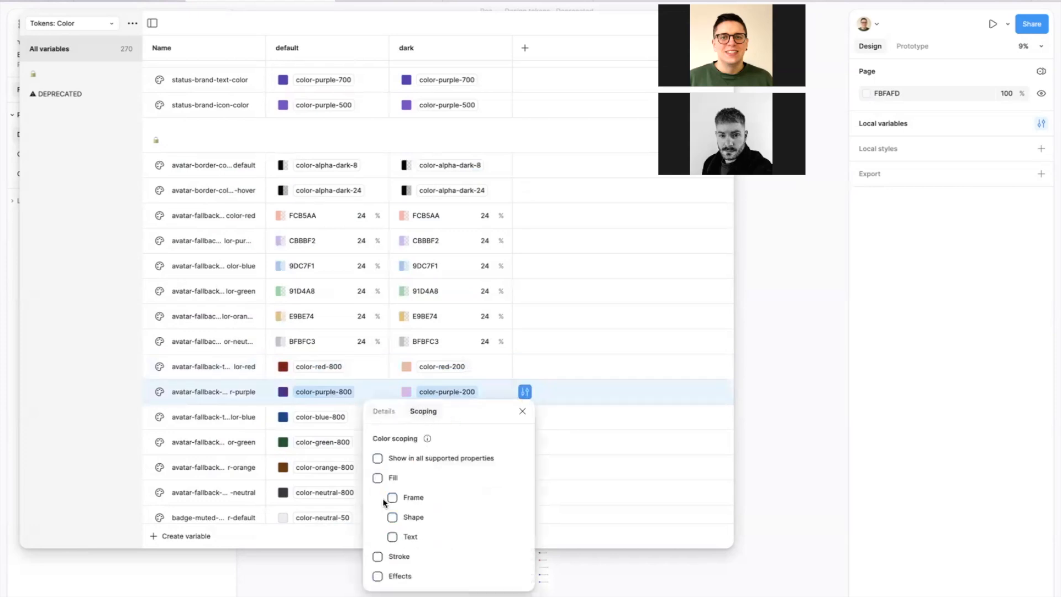
{"action": "left_click", "coordinate": [522, 412]}
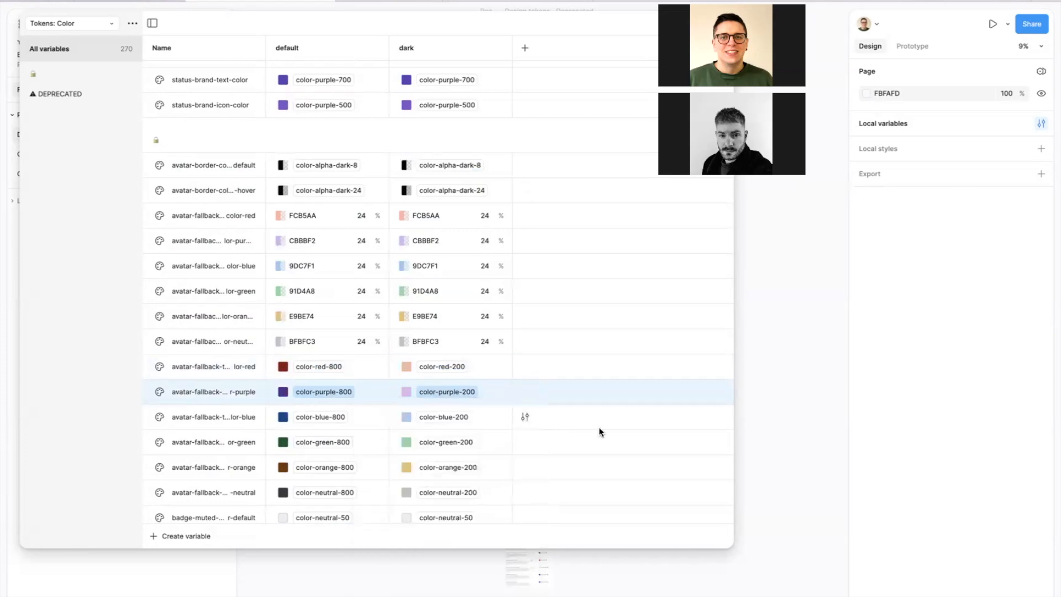
Turn off Show in all supported properties for the variables from the blue avatar fallback text color through the default badge-muted background
{"action": "scroll", "coordinate": [598, 428], "scroll_direction": "down", "scroll_amount": 5}
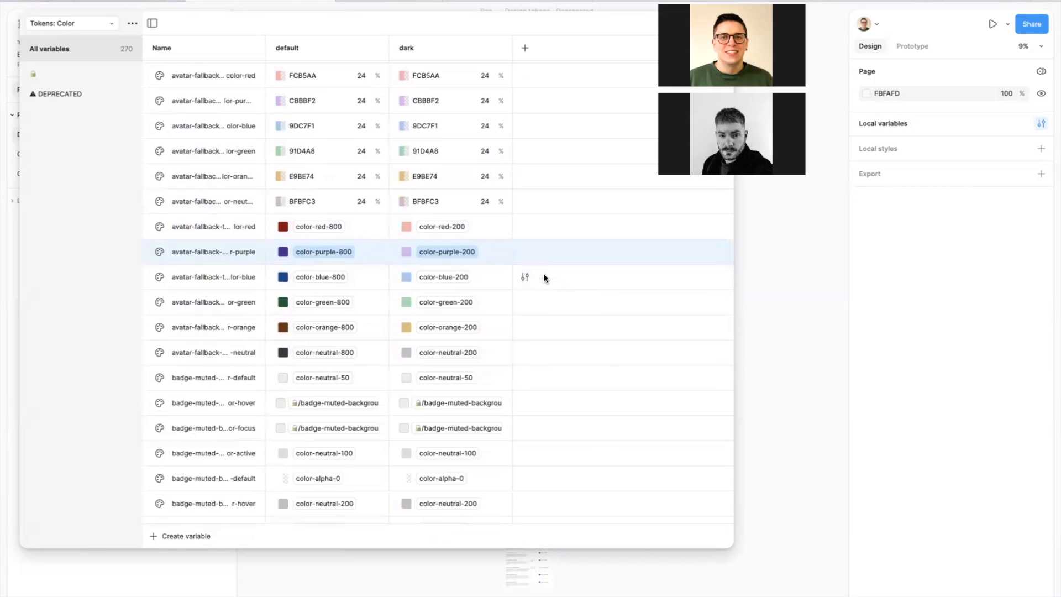
{"action": "left_click", "coordinate": [587, 279]}
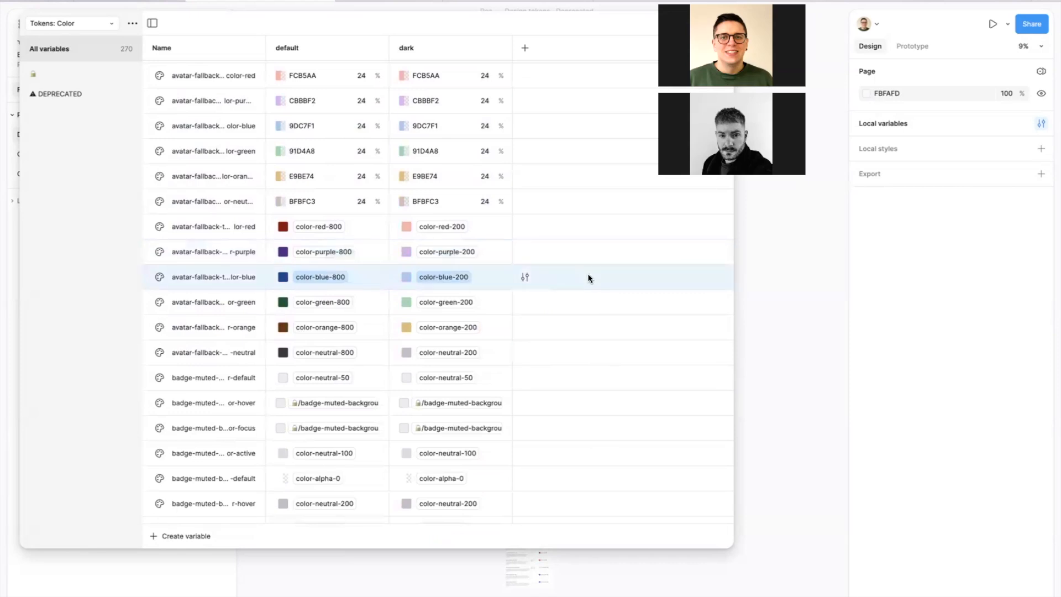
{"action": "left_click", "coordinate": [557, 377], "text": "shift"}
{"action": "left_click", "coordinate": [525, 377]}
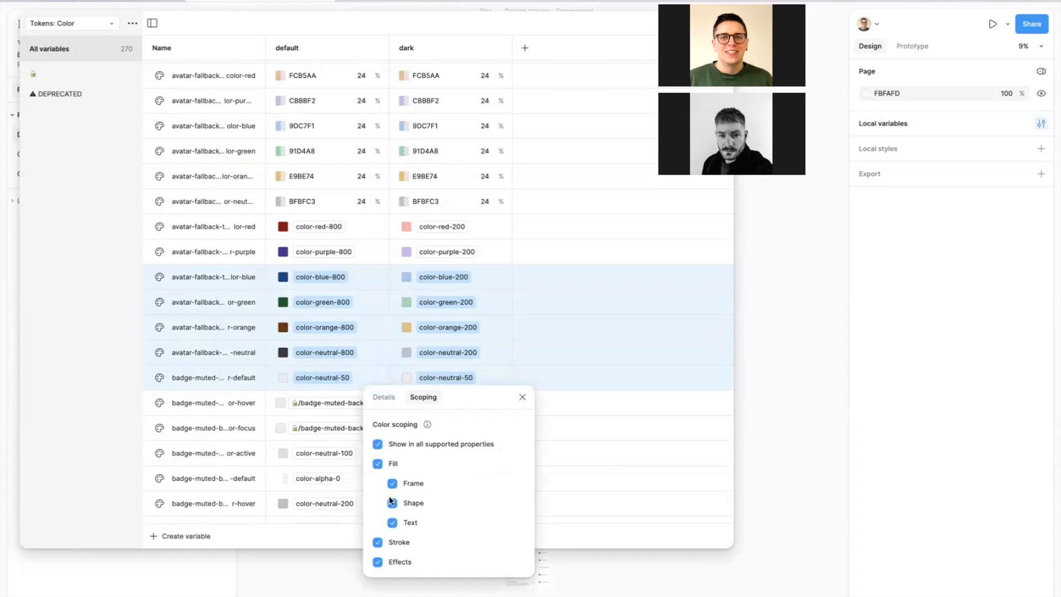
{"action": "left_click", "coordinate": [378, 445]}
{"action": "left_click", "coordinate": [521, 398]}
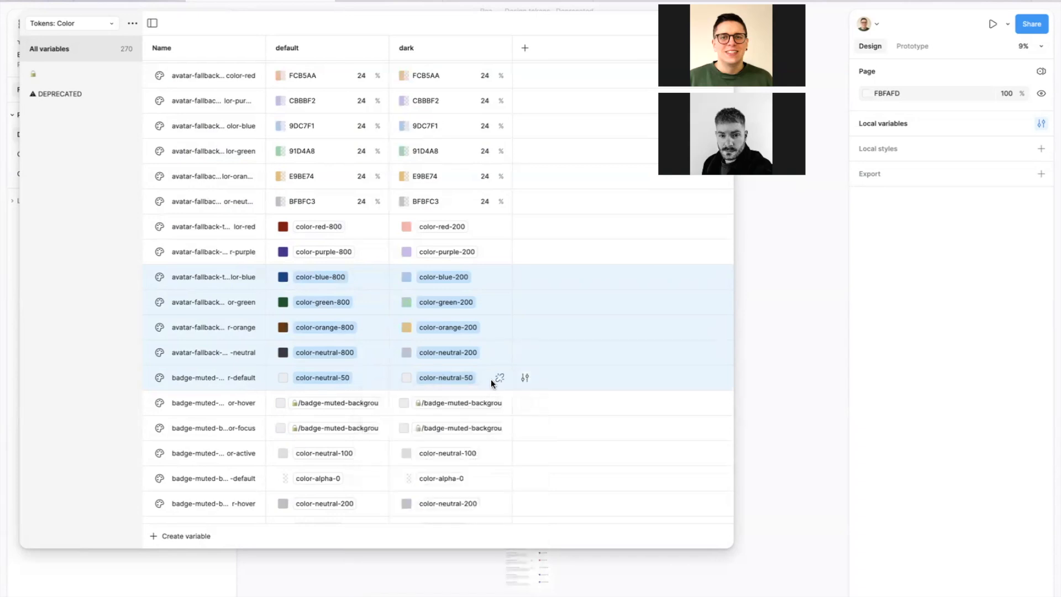
Scope the default badge-muted background variable to Frame fills only, matching the hover badge-muted background variable
{"action": "left_click", "coordinate": [562, 401]}
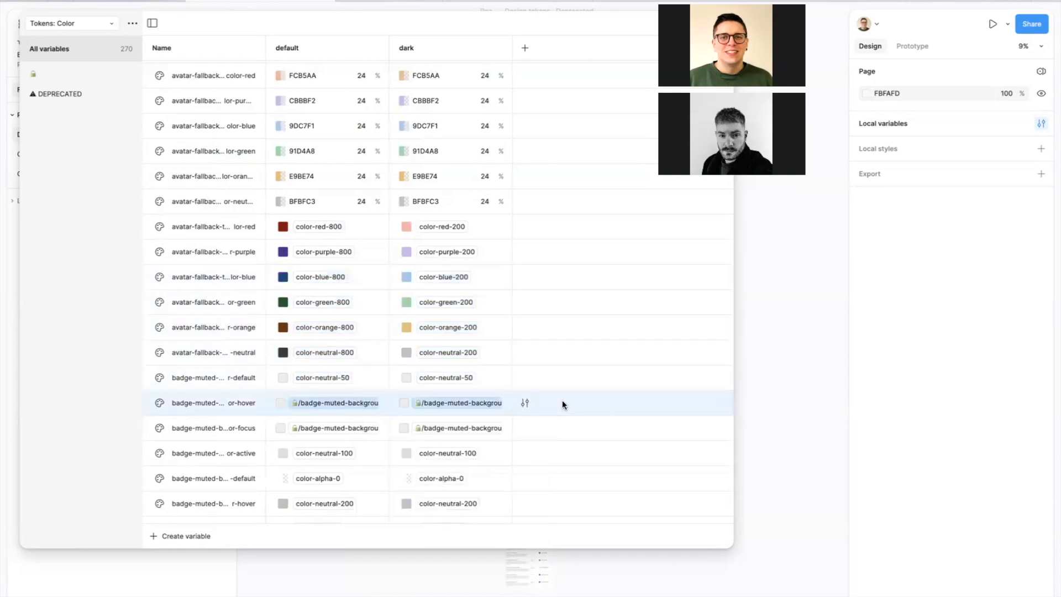
{"action": "left_click", "coordinate": [526, 405]}
{"action": "left_click", "coordinate": [423, 422]}
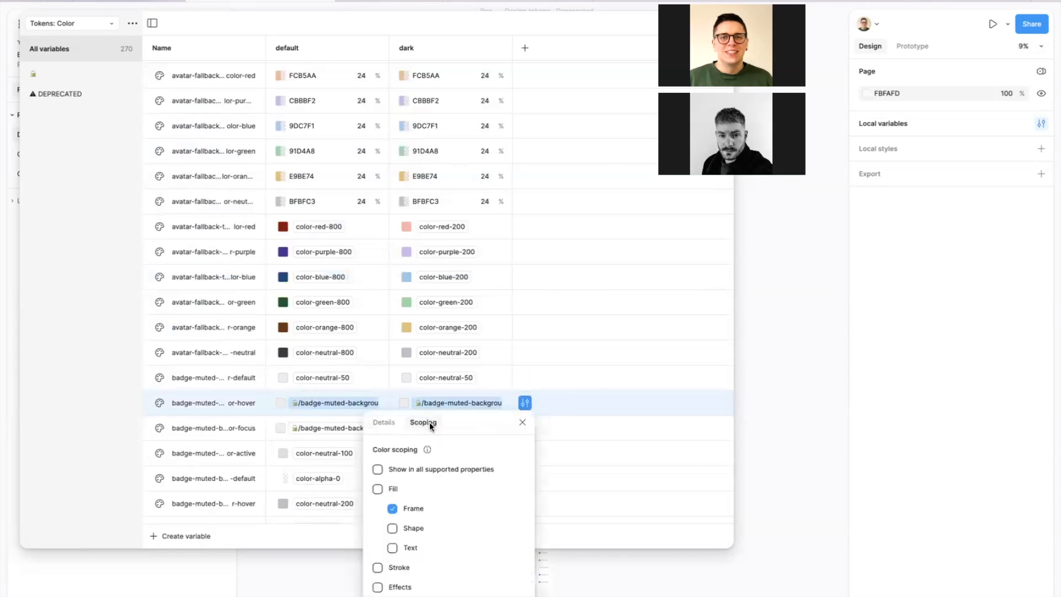
{"action": "left_click", "coordinate": [480, 380]}
{"action": "left_click", "coordinate": [525, 377]}
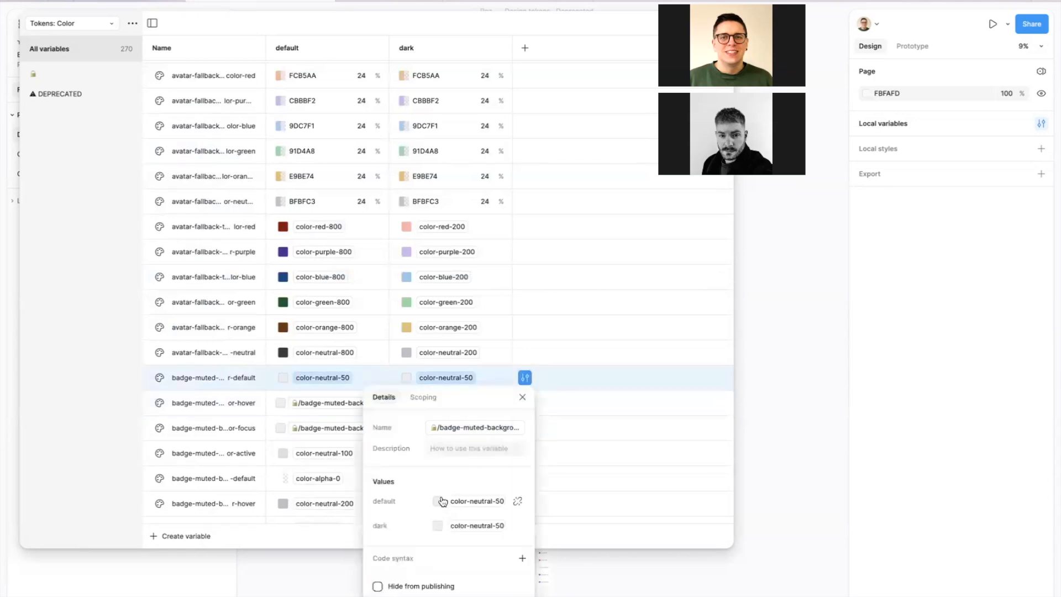
{"action": "left_click", "coordinate": [423, 397]}
{"action": "left_click", "coordinate": [389, 482]}
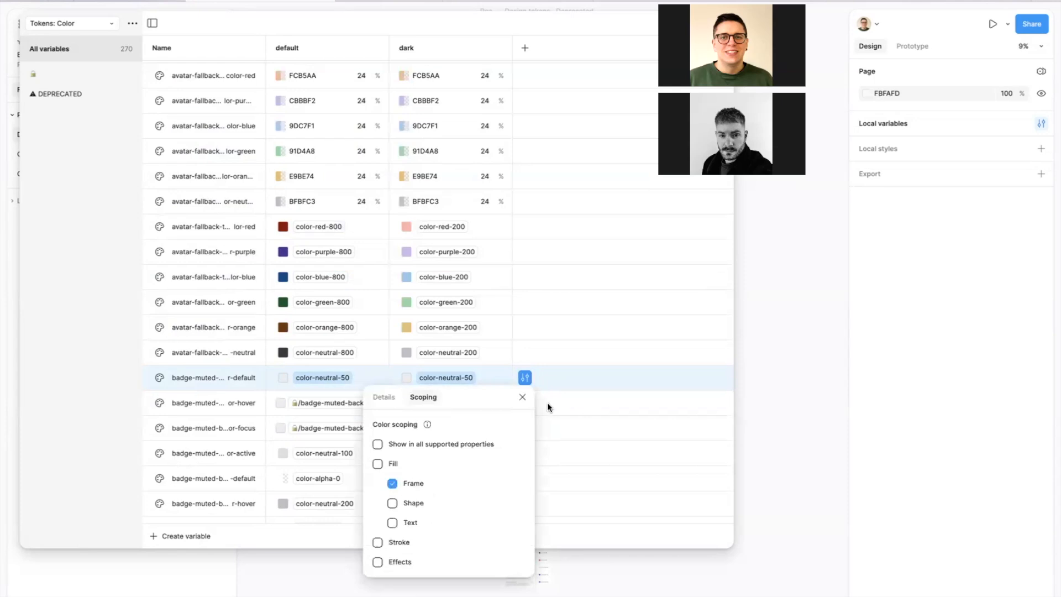
Restrict the color scoping of all avatar fallback text variables, from red through neutral, to Text fills only
{"action": "left_click", "coordinate": [522, 397]}
{"action": "left_click", "coordinate": [549, 356]}
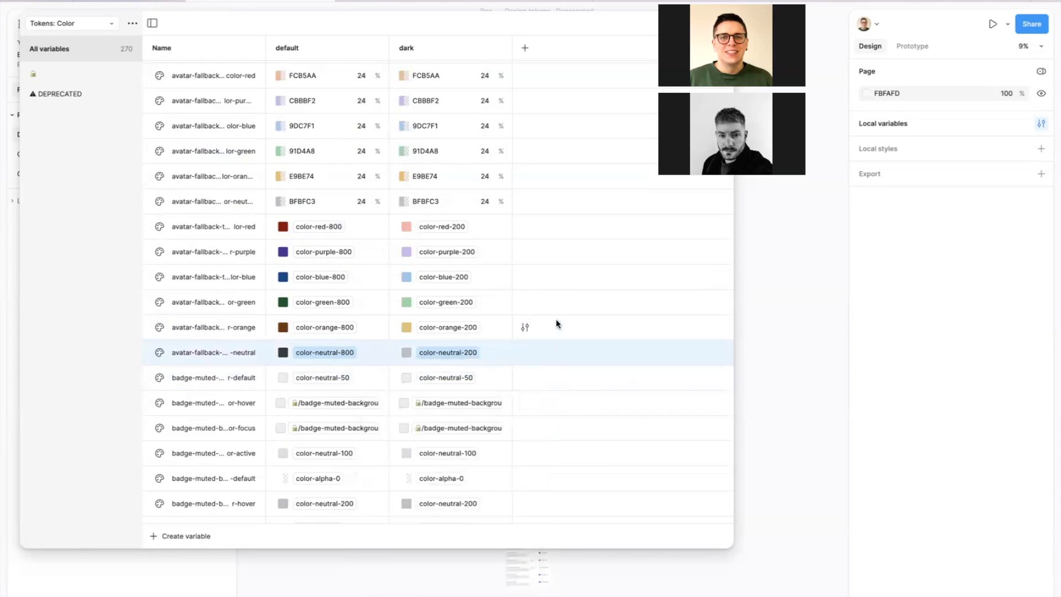
{"action": "left_click", "coordinate": [556, 231], "text": "shift"}
{"action": "left_click", "coordinate": [524, 227]}
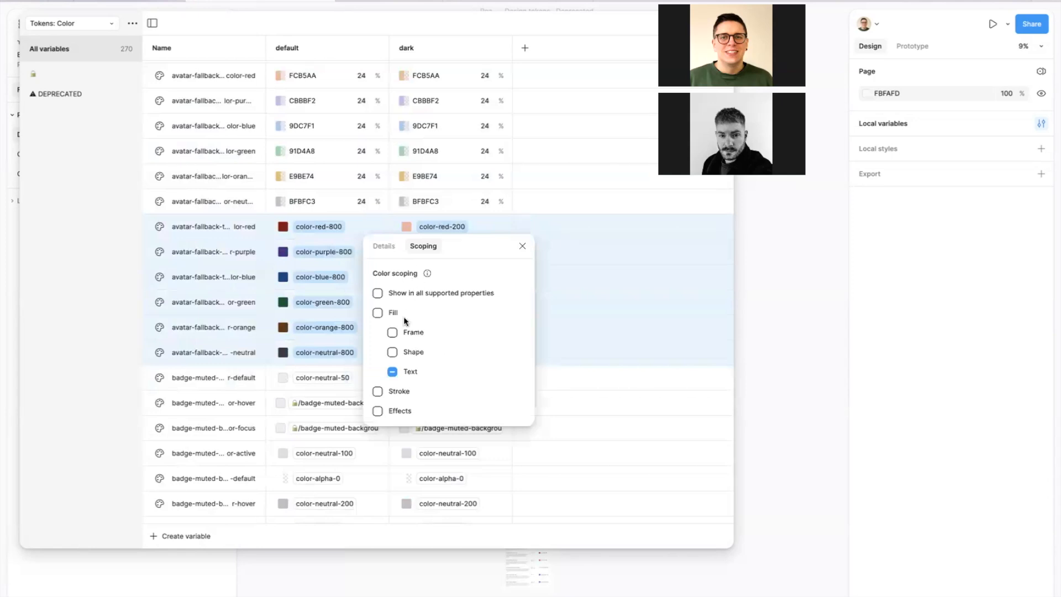
{"action": "left_click", "coordinate": [378, 293]}
{"action": "left_click", "coordinate": [378, 293]}
{"action": "left_click", "coordinate": [392, 371]}
{"action": "left_click", "coordinate": [522, 246]}
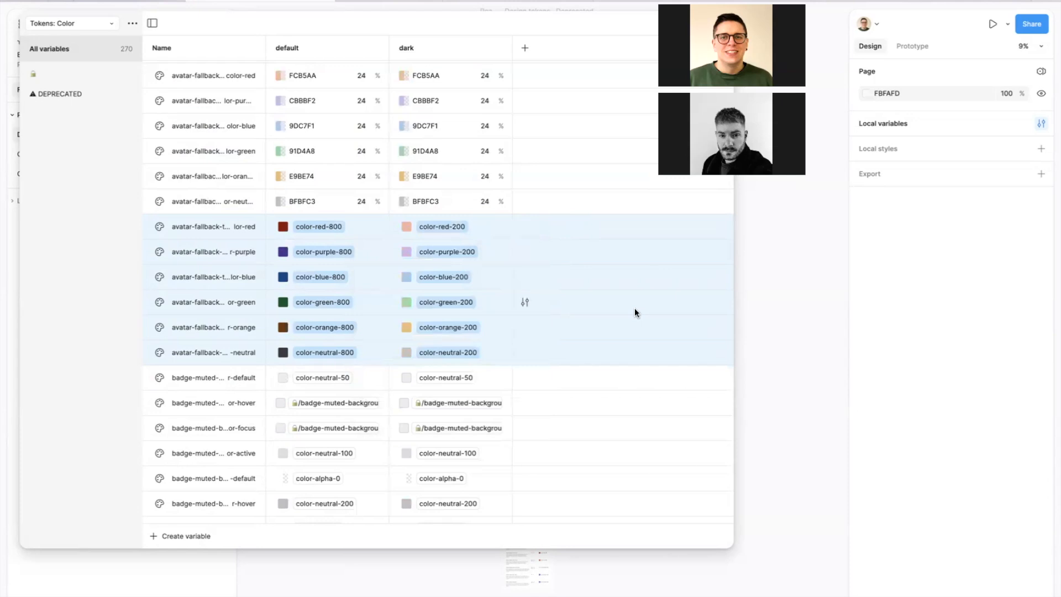
Open the branch review and examine the changed variables listed for the Tokens: Color collection down to the end
{"action": "scroll", "coordinate": [558, 190], "scroll_direction": "up", "scroll_amount": 4}
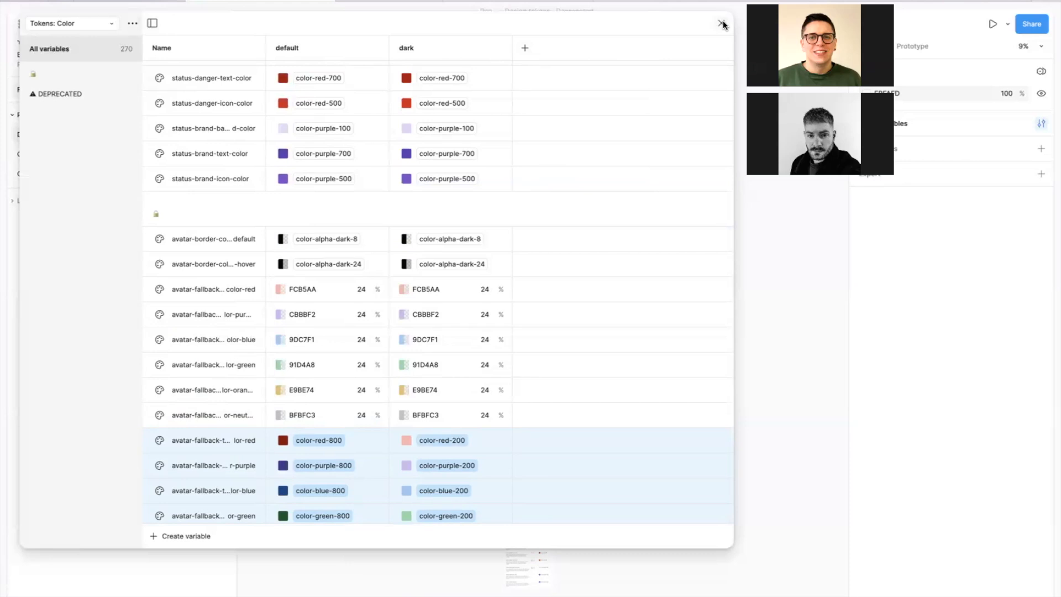
{"action": "left_click", "coordinate": [723, 25]}
{"action": "left_click", "coordinate": [177, 41]}
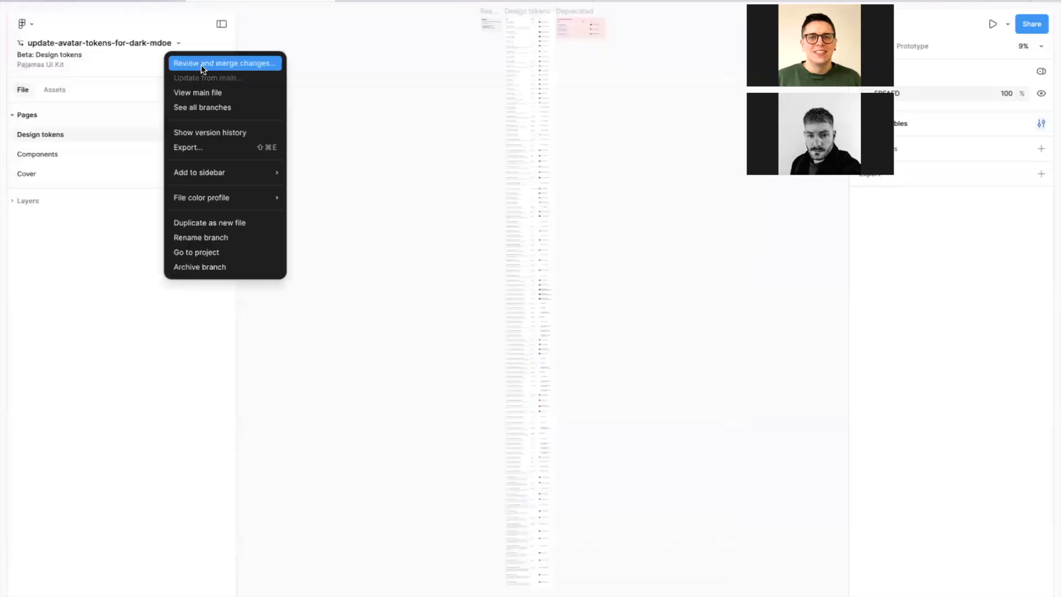
{"action": "left_click", "coordinate": [202, 66]}
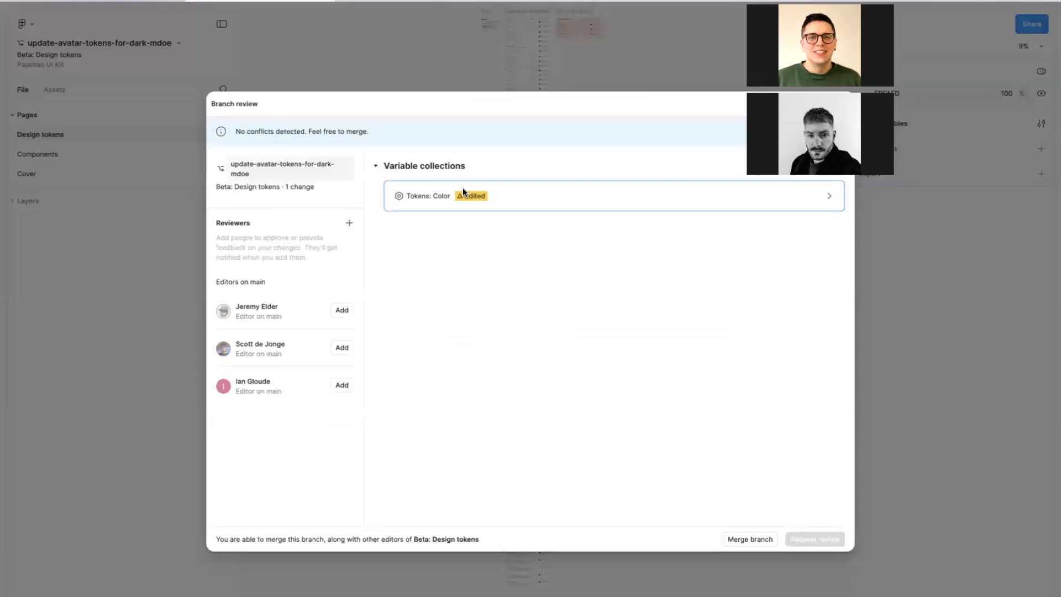
{"action": "left_click", "coordinate": [462, 193]}
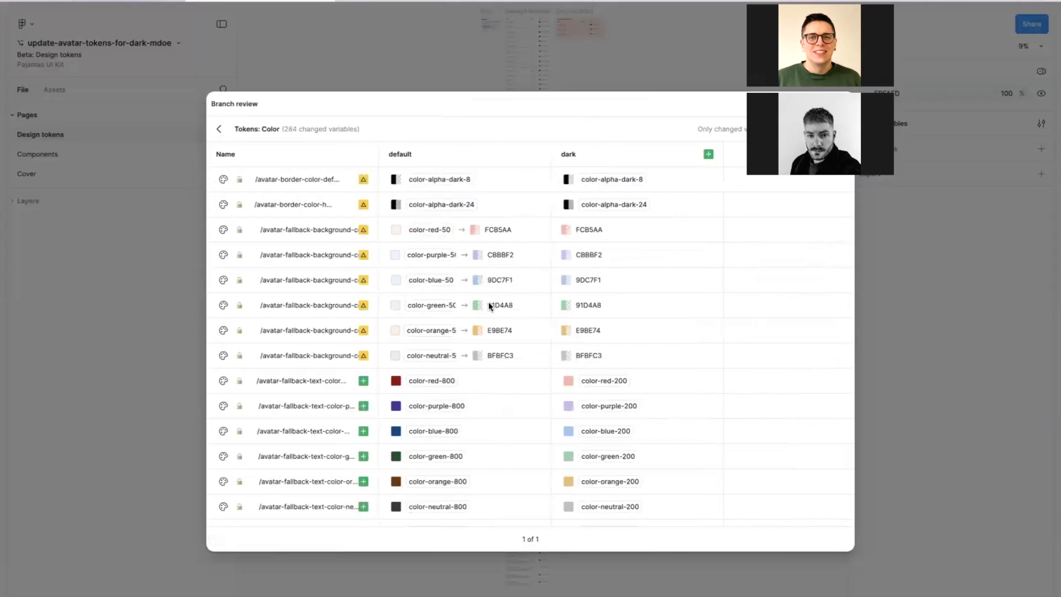
{"action": "scroll", "coordinate": [489, 305], "scroll_direction": "down", "scroll_amount": 15}
{"action": "scroll", "coordinate": [488, 305], "scroll_direction": "down", "scroll_amount": 15}
{"action": "scroll", "coordinate": [489, 305], "scroll_direction": "down", "scroll_amount": 20}
{"action": "scroll", "coordinate": [489, 306], "scroll_direction": "down", "scroll_amount": 15}
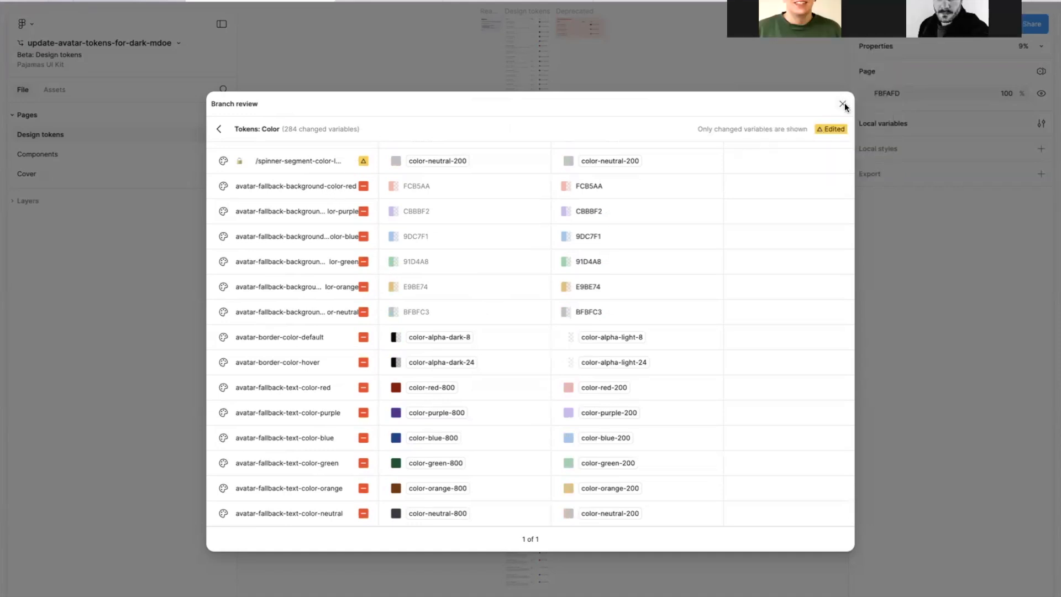
{"action": "left_click", "coordinate": [843, 104]}
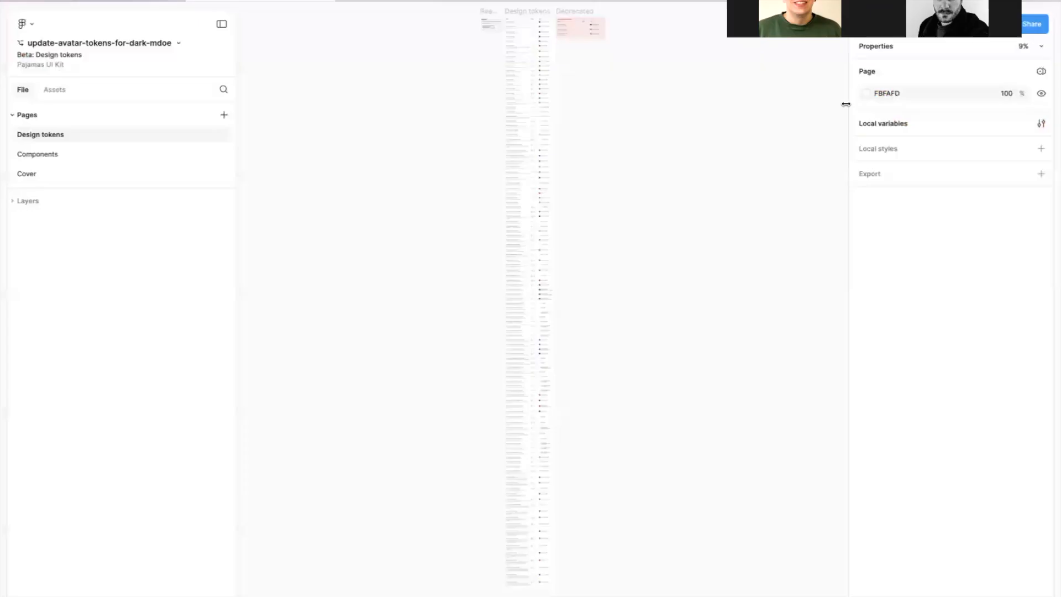
Archive the update-avatar-tokens-for-dark-mdoe branch and create a new branch of the main file named add-avatar-dark-mode-tokens
{"action": "left_click", "coordinate": [178, 43]}
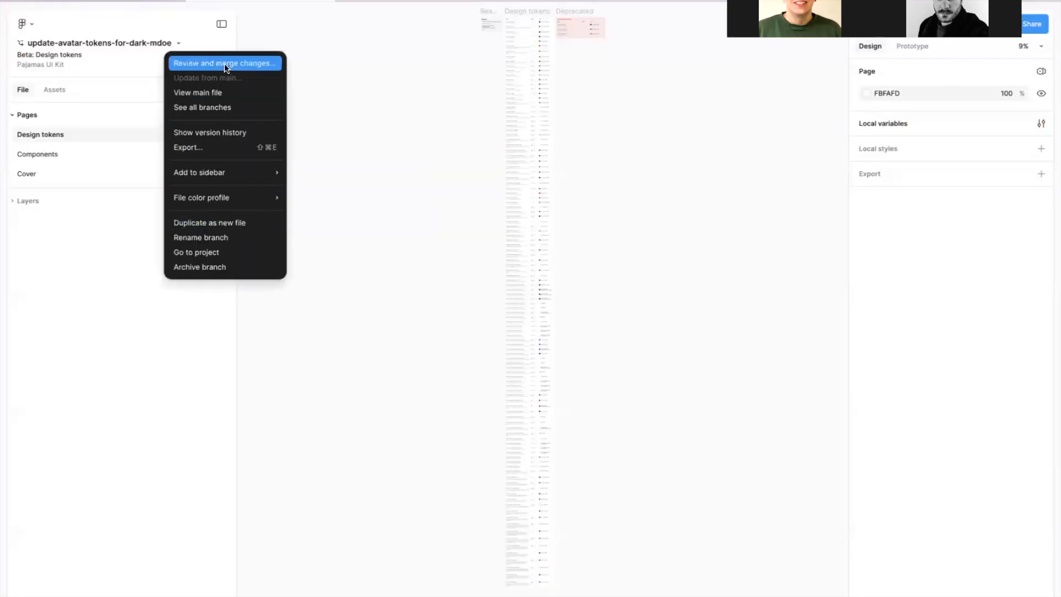
{"action": "left_click", "coordinate": [217, 269]}
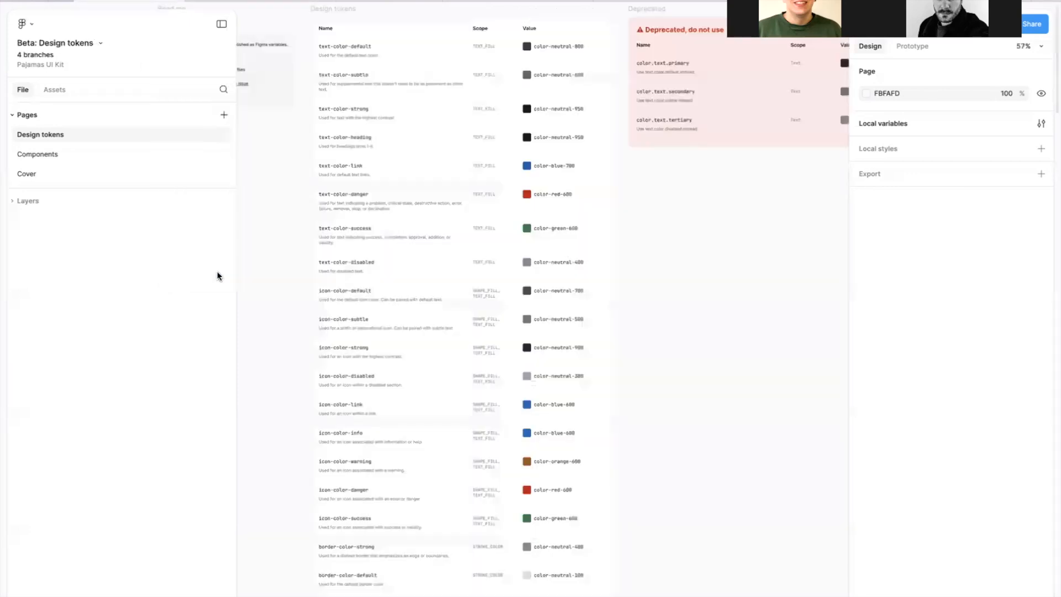
{"action": "left_click", "coordinate": [98, 41]}
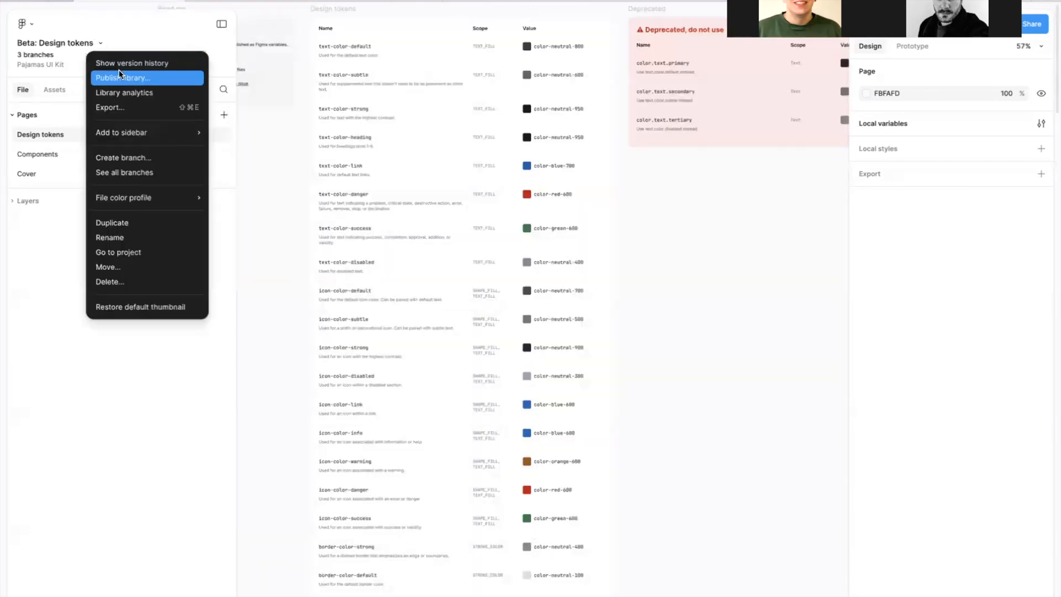
{"action": "left_click", "coordinate": [144, 159]}
{"action": "type", "text": "add-a"}
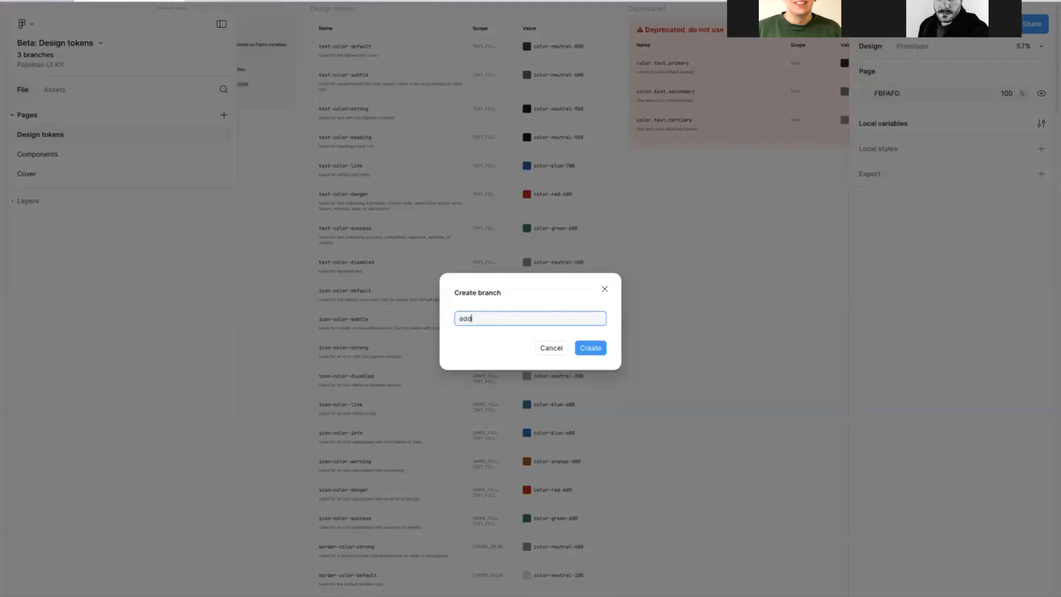
{"action": "type", "text": "vatar-dark-mode-tokens"}
{"action": "key", "text": "Return"}
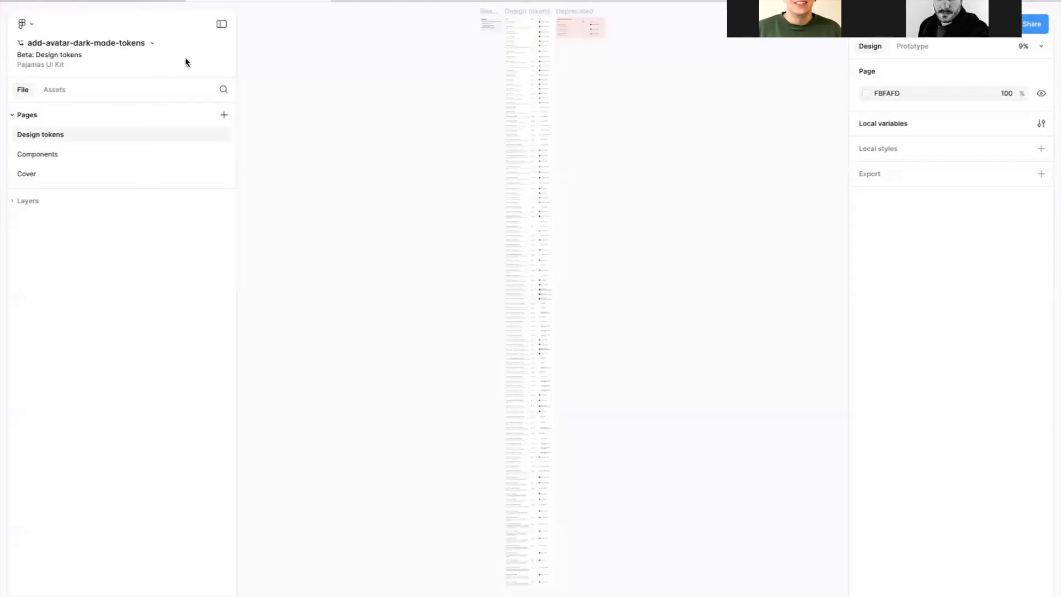
Move the avatar border and fallback background variables of Tokens: Color out of the lock-marked group, placing them after status-brand-icon-color
{"action": "left_click", "coordinate": [1040, 124]}
{"action": "left_click_drag", "start_coordinate": [455, 297], "coordinate": [99, 567]}
{"action": "left_click", "coordinate": [129, 107]}
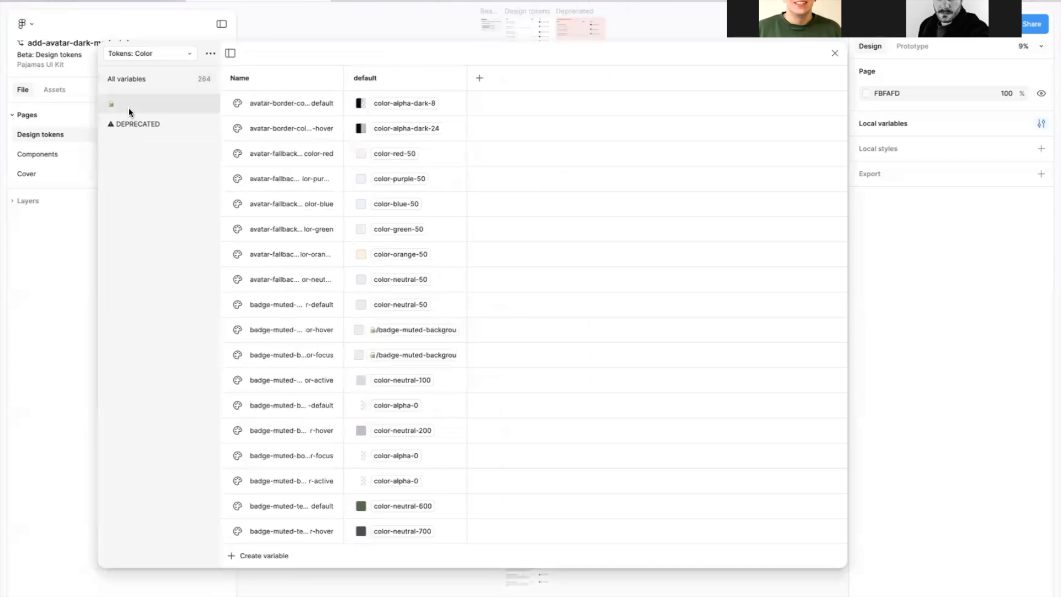
{"action": "left_click", "coordinate": [145, 81]}
{"action": "scroll", "coordinate": [390, 373], "scroll_direction": "down", "scroll_amount": 3}
{"action": "scroll", "coordinate": [390, 373], "scroll_direction": "down", "scroll_amount": 20}
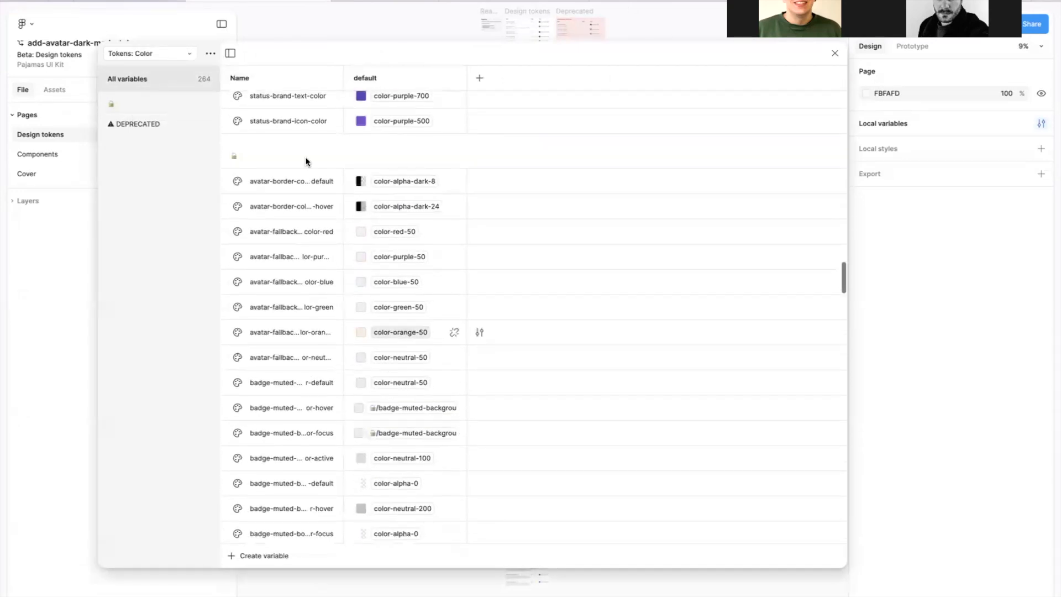
{"action": "left_click", "coordinate": [297, 179]}
{"action": "left_click", "coordinate": [294, 361], "text": "shift"}
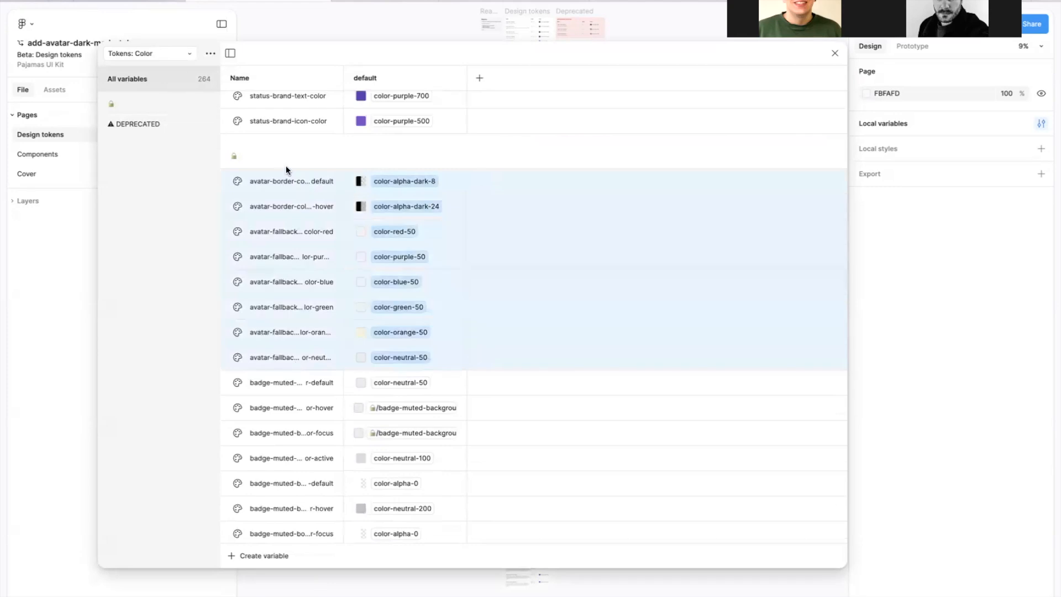
{"action": "left_click_drag", "start_coordinate": [284, 169], "coordinate": [284, 130]}
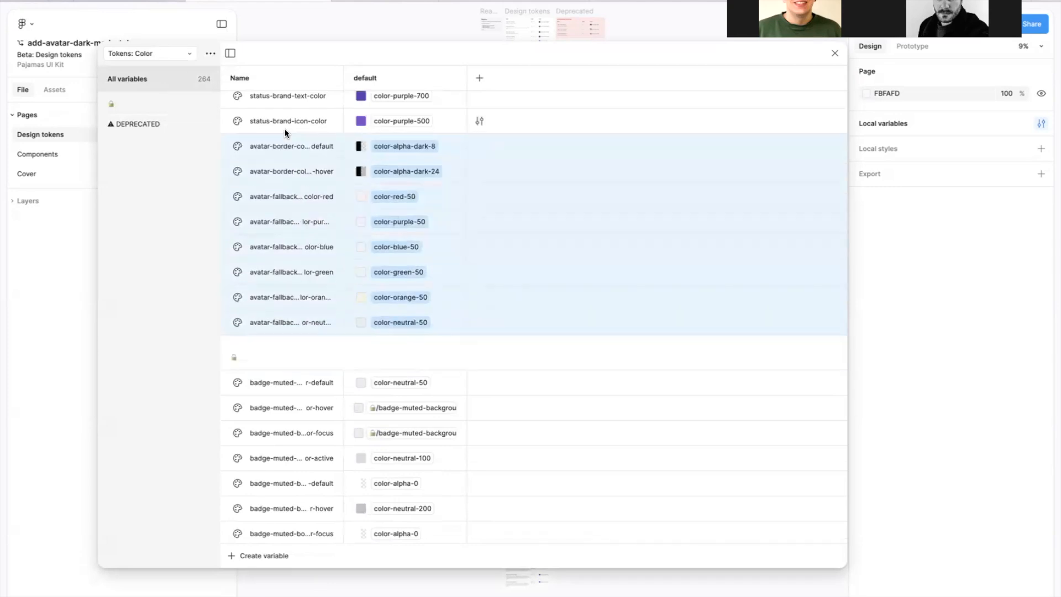
Add a second mode named dark to the Tokens: Color collection
{"action": "left_click", "coordinate": [478, 78]}
{"action": "type", "text": "dark"}
{"action": "key", "text": "Return"}
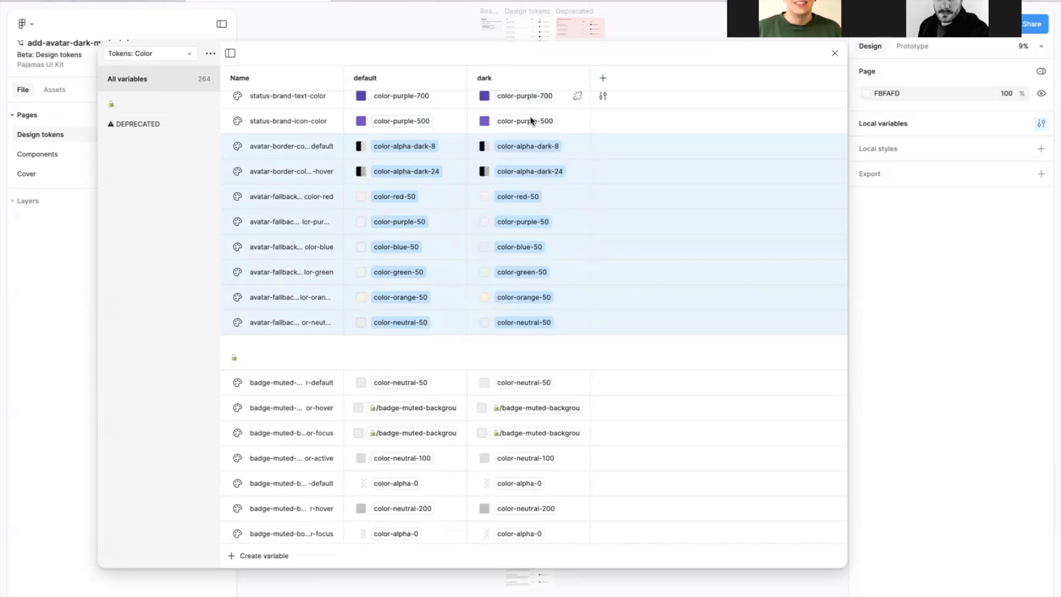
Run the Import Variables command of the GitLab Variables development plugin with Tokens: Color as the target collection
{"action": "right_click", "coordinate": [278, 586]}
{"action": "mouse_move", "coordinate": [340, 569]}
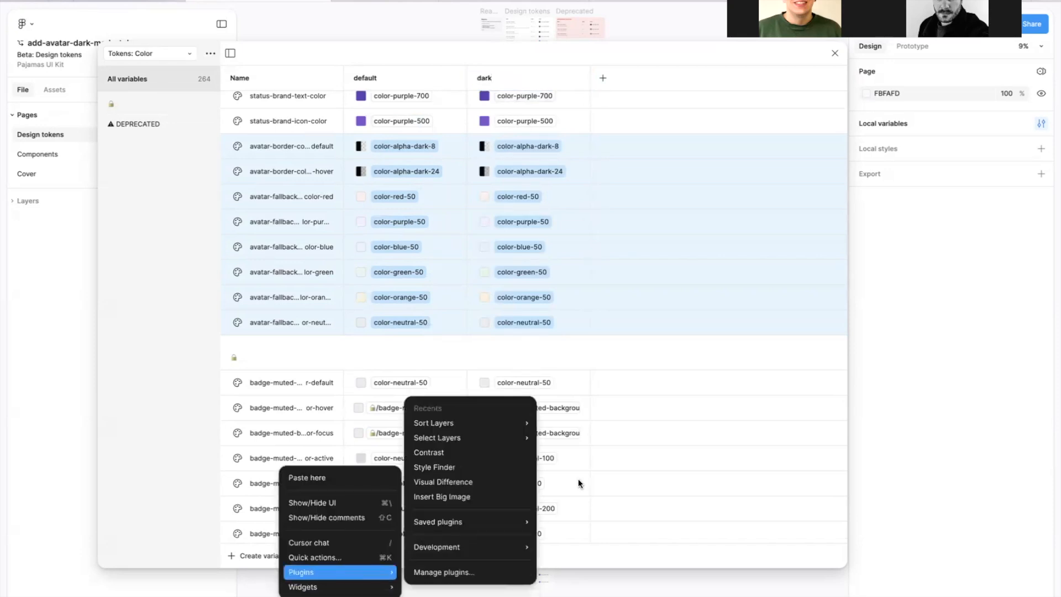
{"action": "mouse_move", "coordinate": [489, 528]}
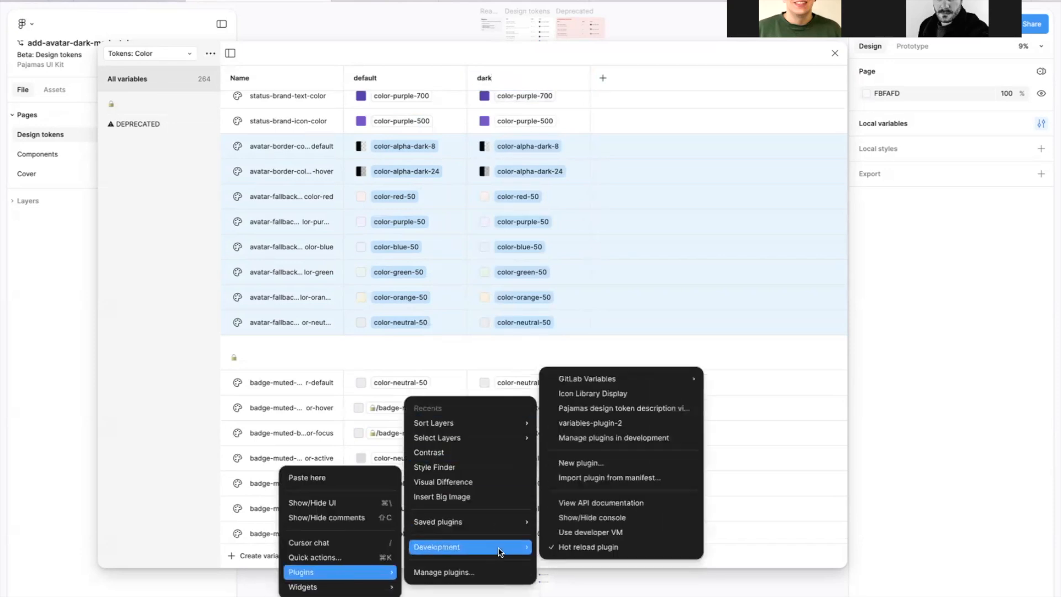
{"action": "mouse_move", "coordinate": [470, 546]}
{"action": "mouse_move", "coordinate": [646, 383]}
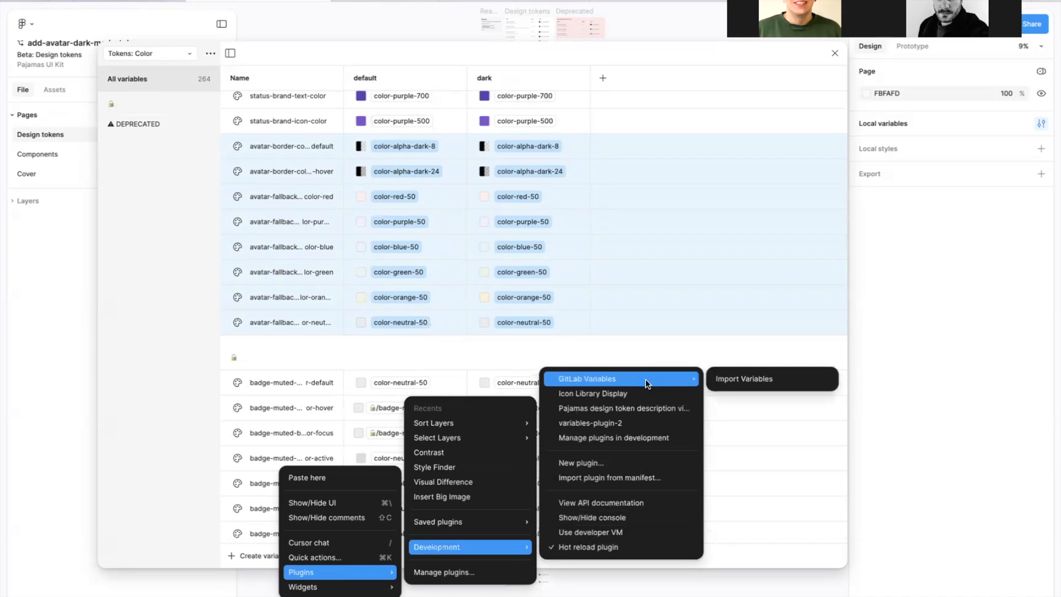
{"action": "left_click", "coordinate": [751, 380]}
{"action": "left_click", "coordinate": [586, 245]}
{"action": "left_click", "coordinate": [553, 273]}
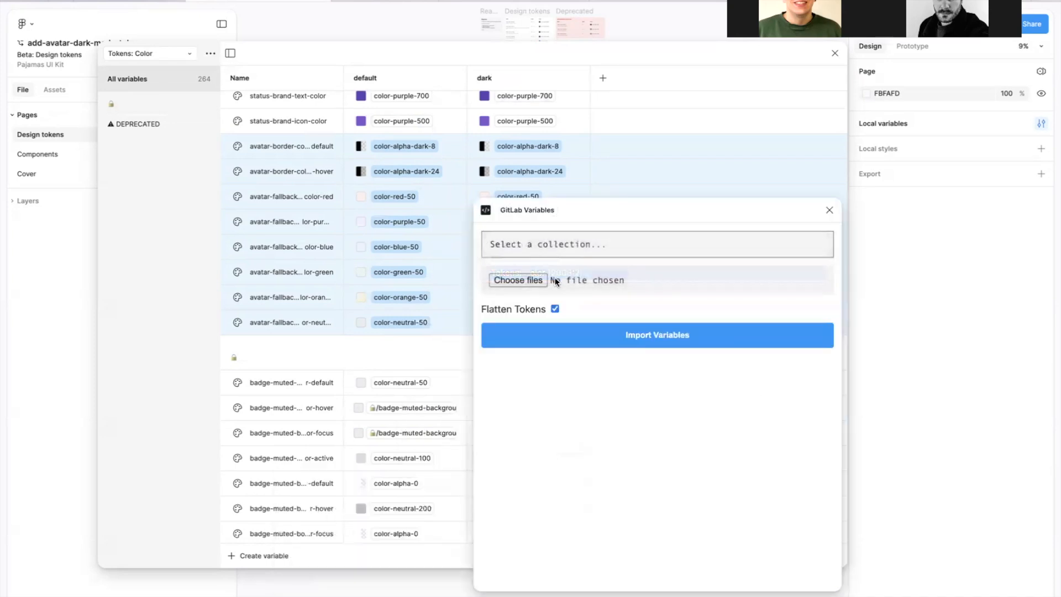
Import avatar.tokens.json from the gitlab-ui/src/tokens/contextual folder into the collection with Flatten Tokens enabled, and close the plugin
{"action": "left_click", "coordinate": [518, 279]}
{"action": "left_click", "coordinate": [338, 303]}
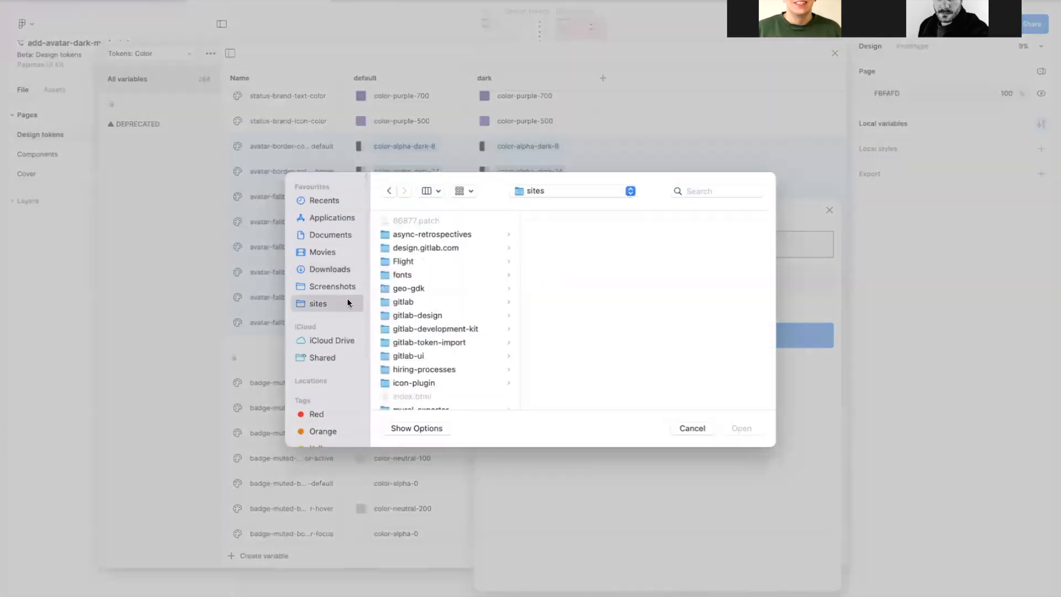
{"action": "left_click", "coordinate": [421, 356]}
{"action": "scroll", "coordinate": [614, 332], "scroll_direction": "down", "scroll_amount": 5}
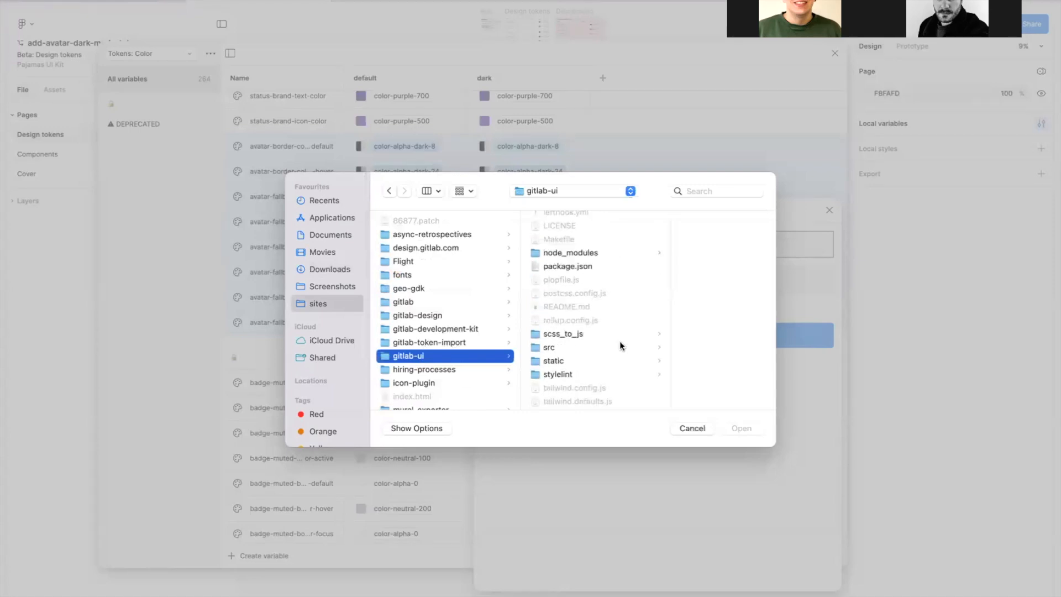
{"action": "left_click", "coordinate": [553, 298]}
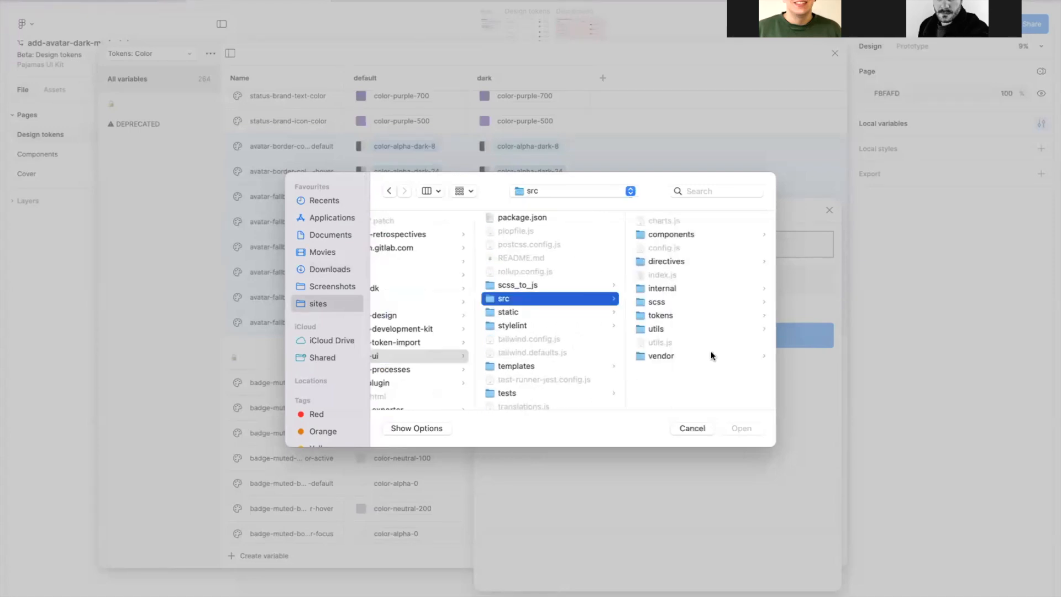
{"action": "left_click", "coordinate": [672, 316]}
{"action": "scroll", "coordinate": [666, 329], "scroll_direction": "down", "scroll_amount": 3}
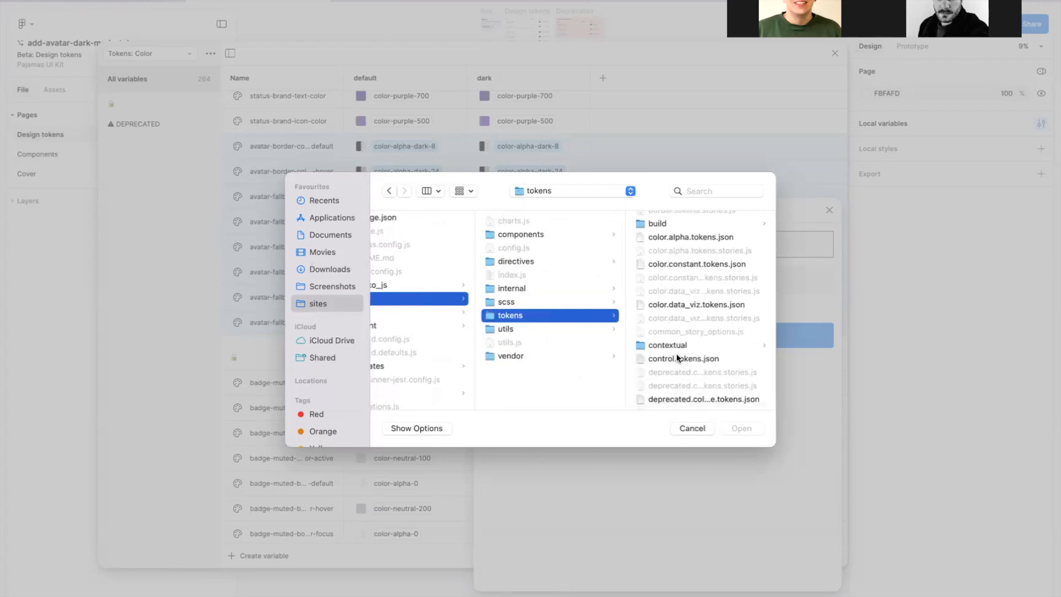
{"action": "left_click", "coordinate": [669, 342]}
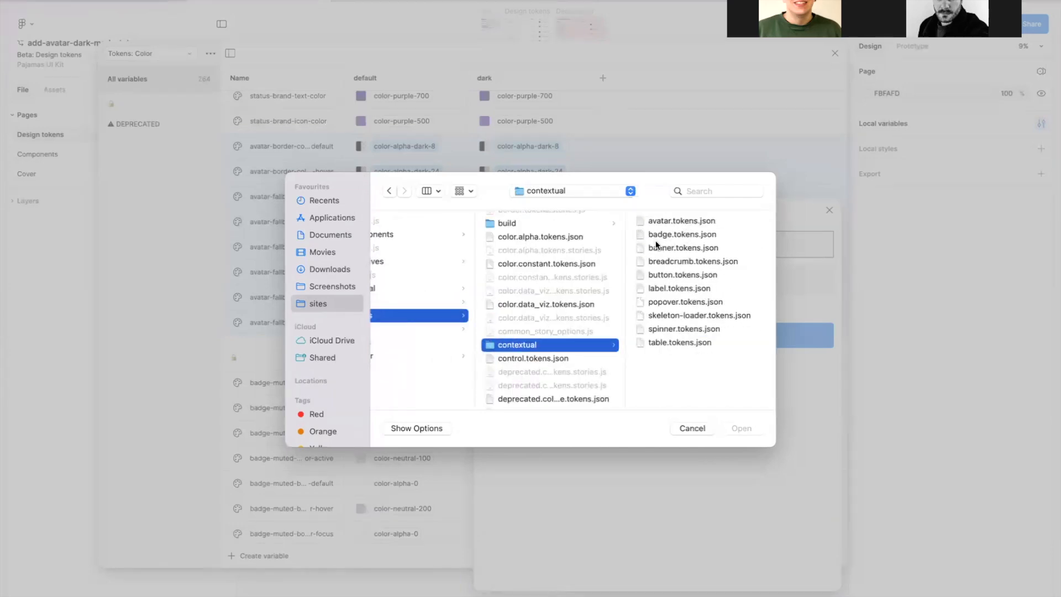
{"action": "left_click", "coordinate": [666, 221]}
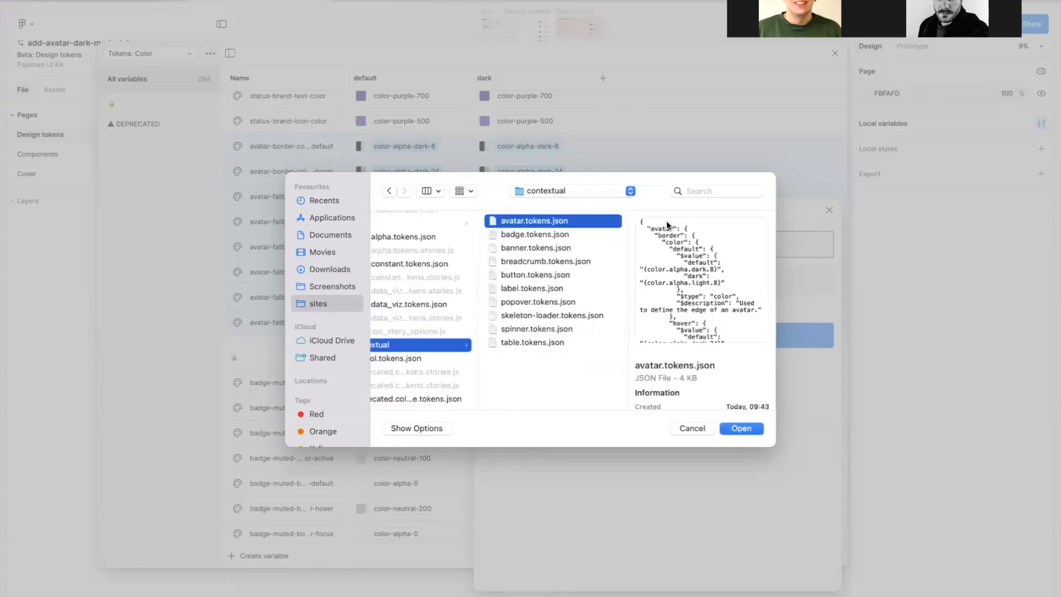
{"action": "left_click", "coordinate": [746, 429]}
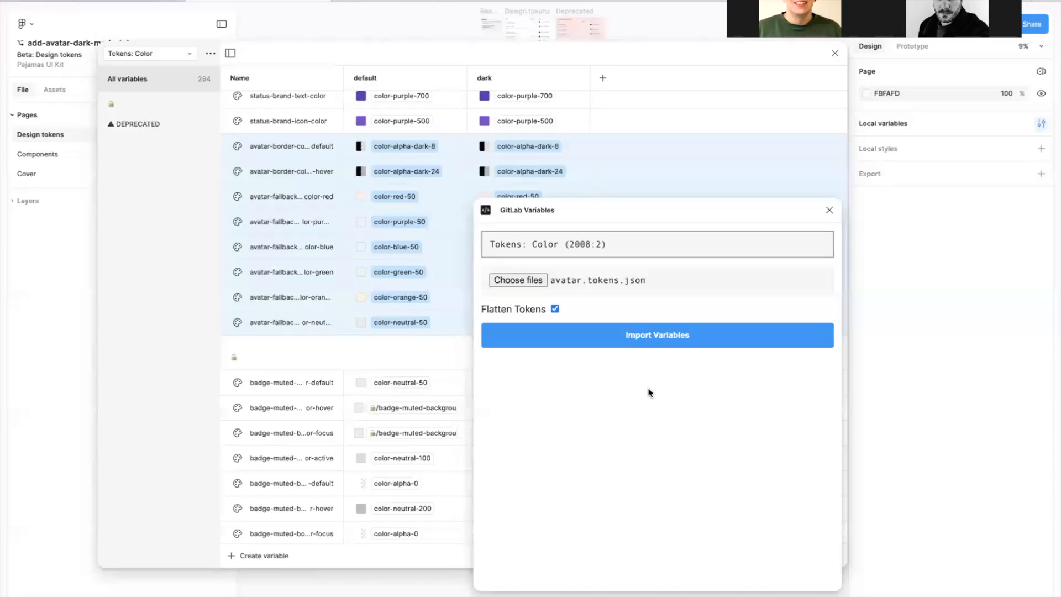
{"action": "left_click", "coordinate": [612, 340]}
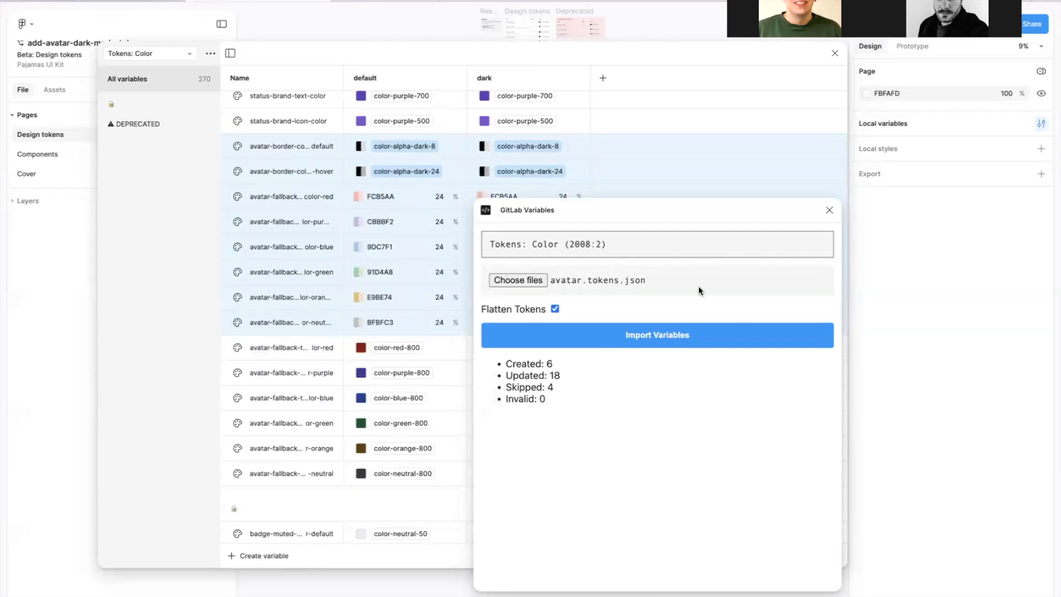
{"action": "left_click", "coordinate": [829, 210]}
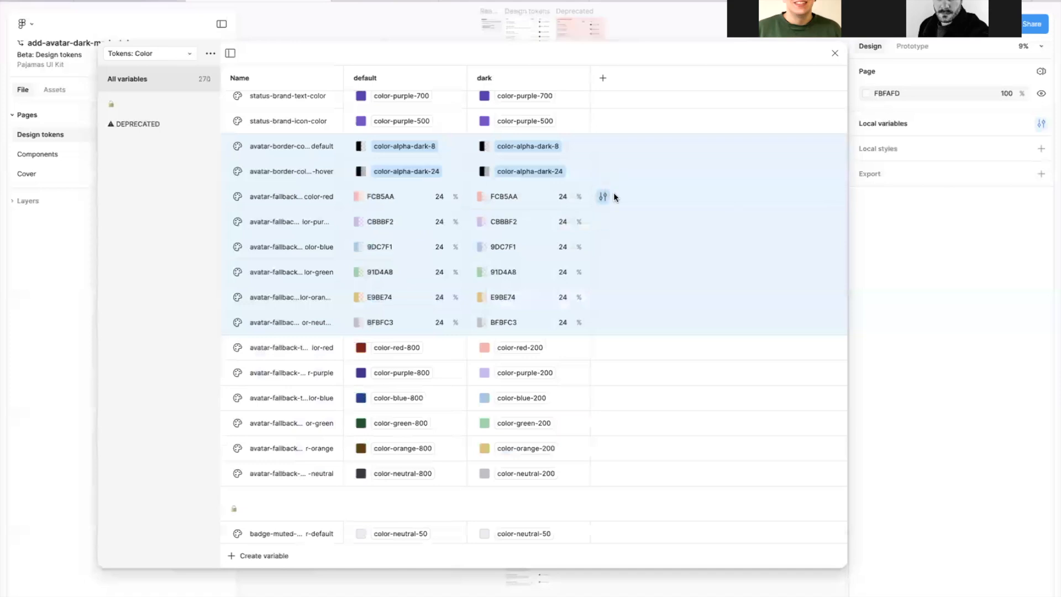
Check the color scoping of the selected avatar border and fallback background variables
{"action": "left_click", "coordinate": [603, 197]}
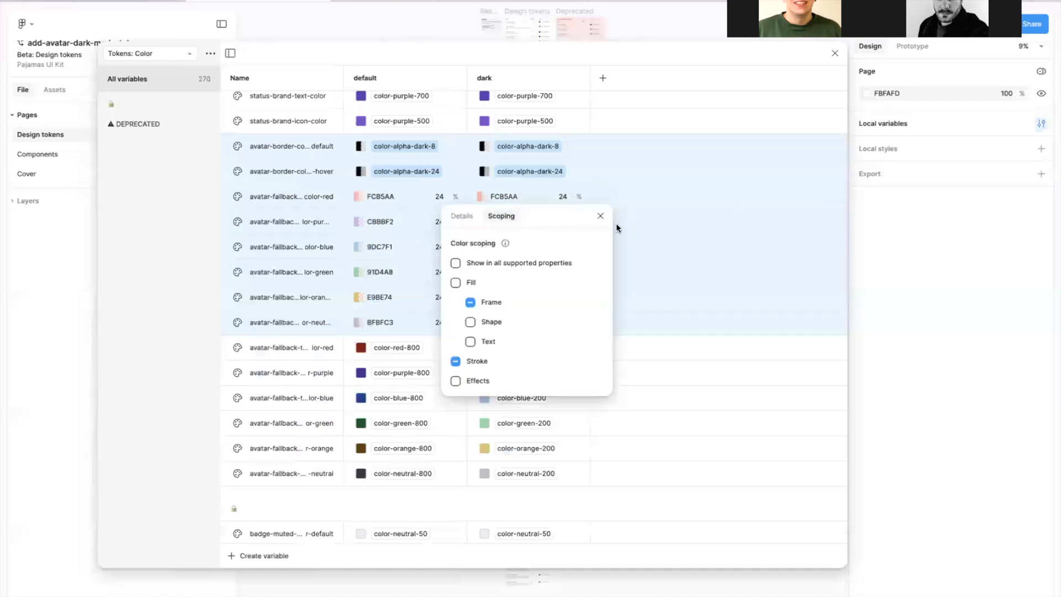
{"action": "left_click", "coordinate": [604, 215]}
Turn off Show in all supported properties in the color scoping of the six avatar fallback text color variables, red through neutral
{"action": "left_click", "coordinate": [671, 350]}
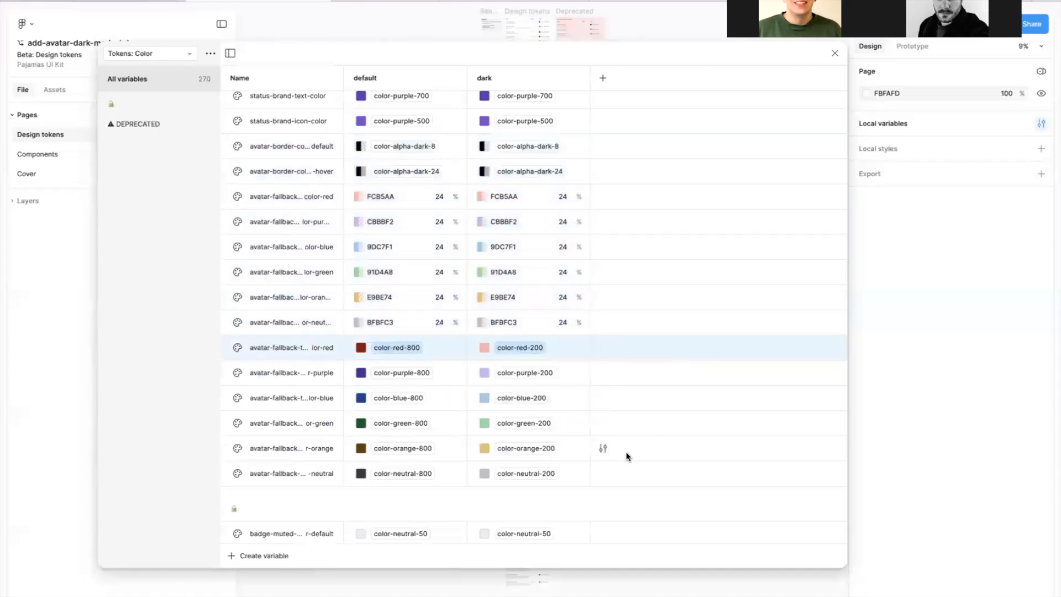
{"action": "left_click", "coordinate": [622, 477], "text": "shift"}
{"action": "left_click", "coordinate": [604, 349]}
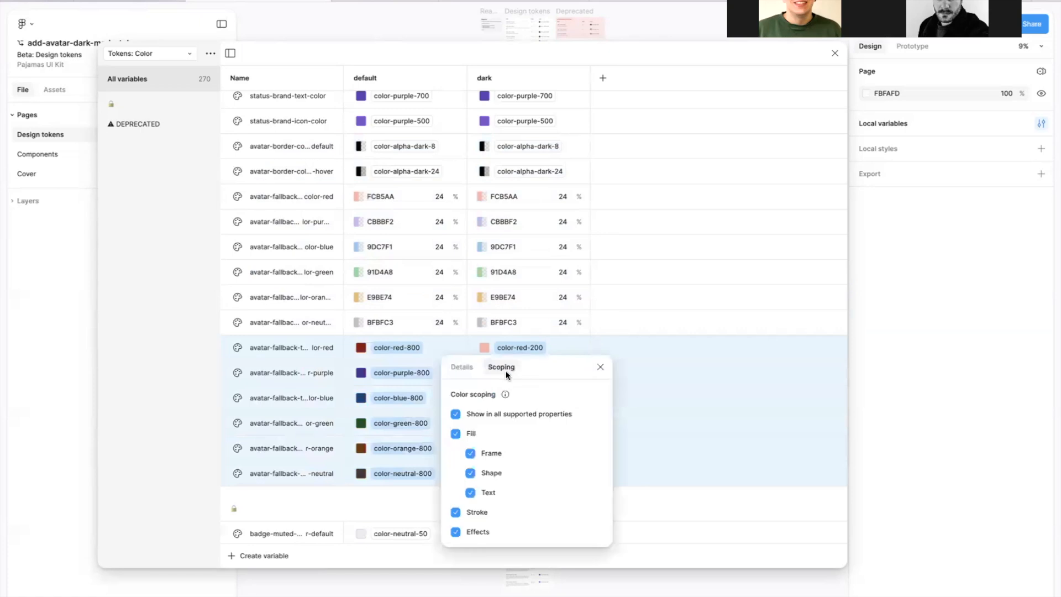
{"action": "left_click", "coordinate": [454, 414]}
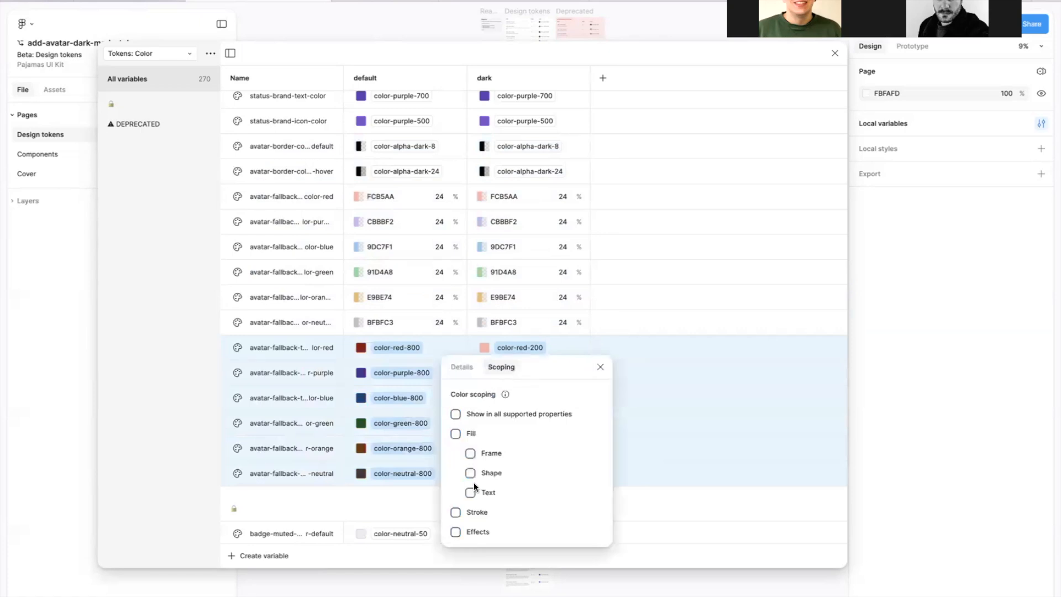
{"action": "left_click", "coordinate": [600, 366]}
Move all avatar border, fallback background and fallback text color variables into the 🔒 group above the badge variables
{"action": "left_click", "coordinate": [301, 205]}
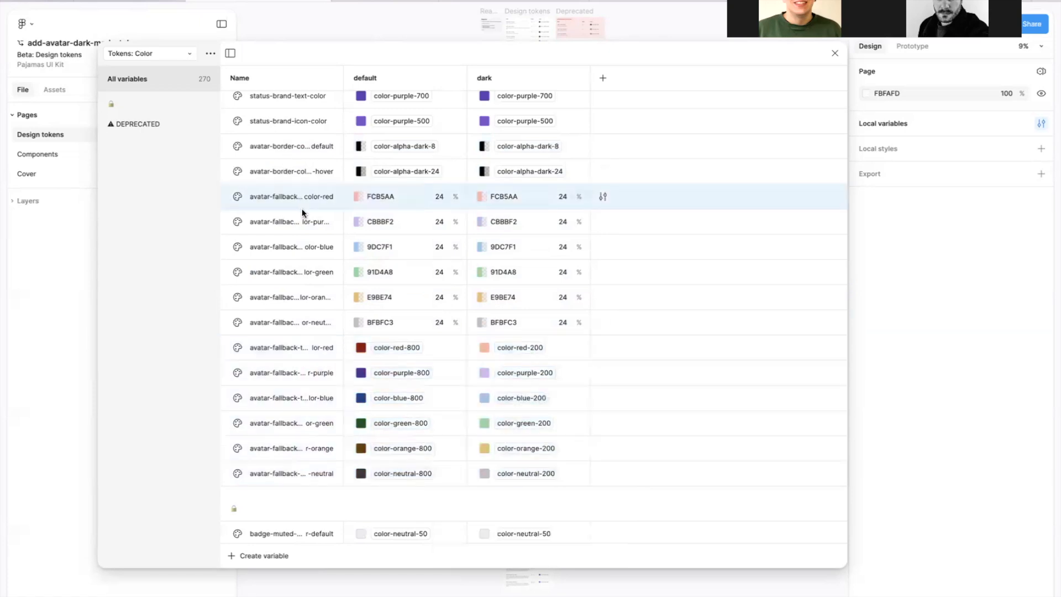
{"action": "left_click", "coordinate": [294, 471], "text": "shift"}
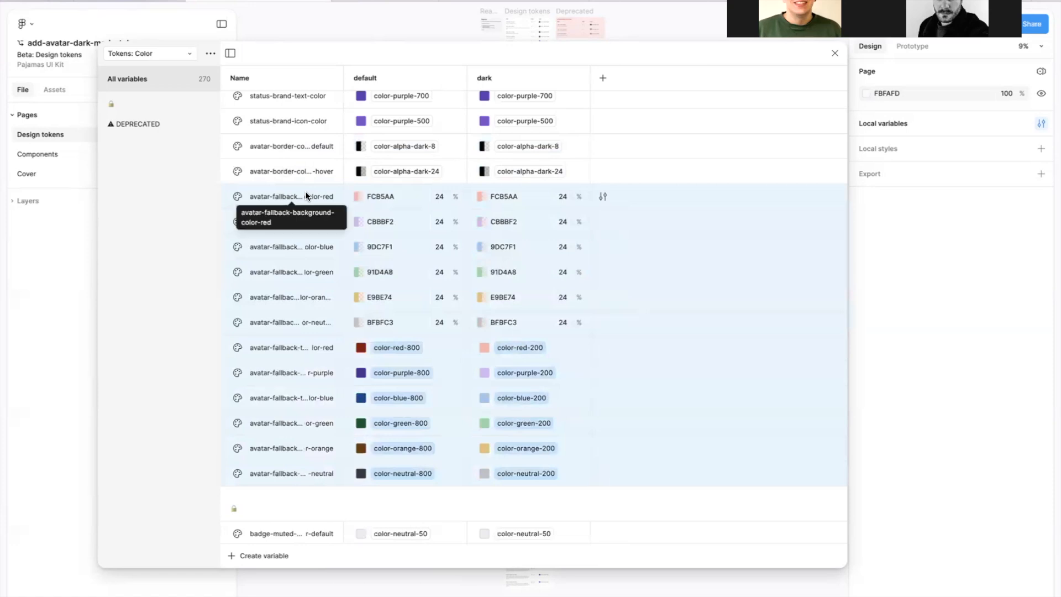
{"action": "left_click", "coordinate": [279, 146]}
{"action": "left_click", "coordinate": [290, 474], "text": "shift"}
{"action": "left_click_drag", "start_coordinate": [321, 138], "coordinate": [295, 528]}
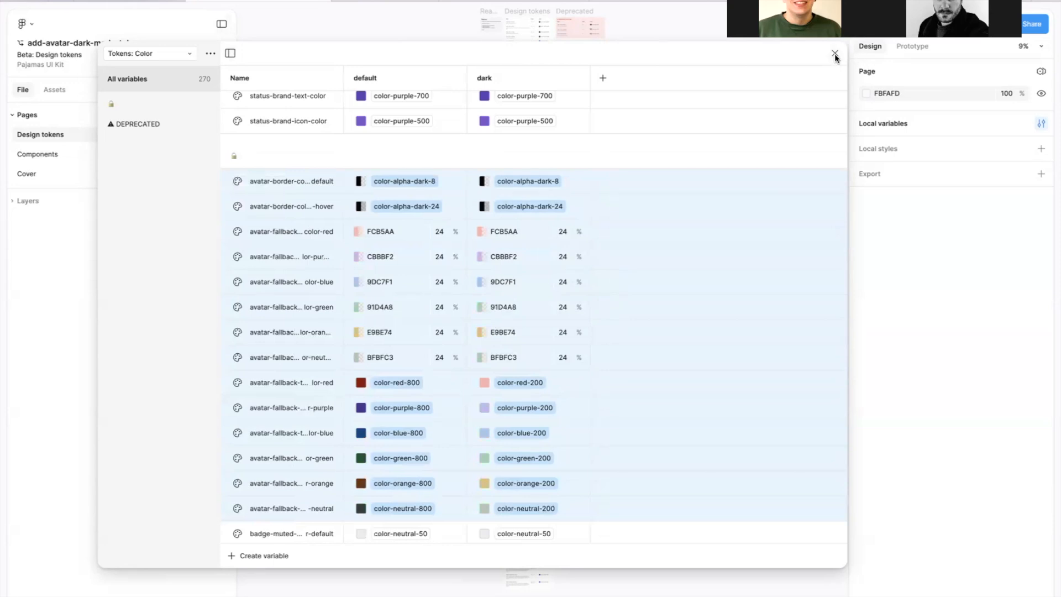
Delete the dark mode from the Tokens: Color collection and close the variables window
{"action": "right_click", "coordinate": [538, 78]}
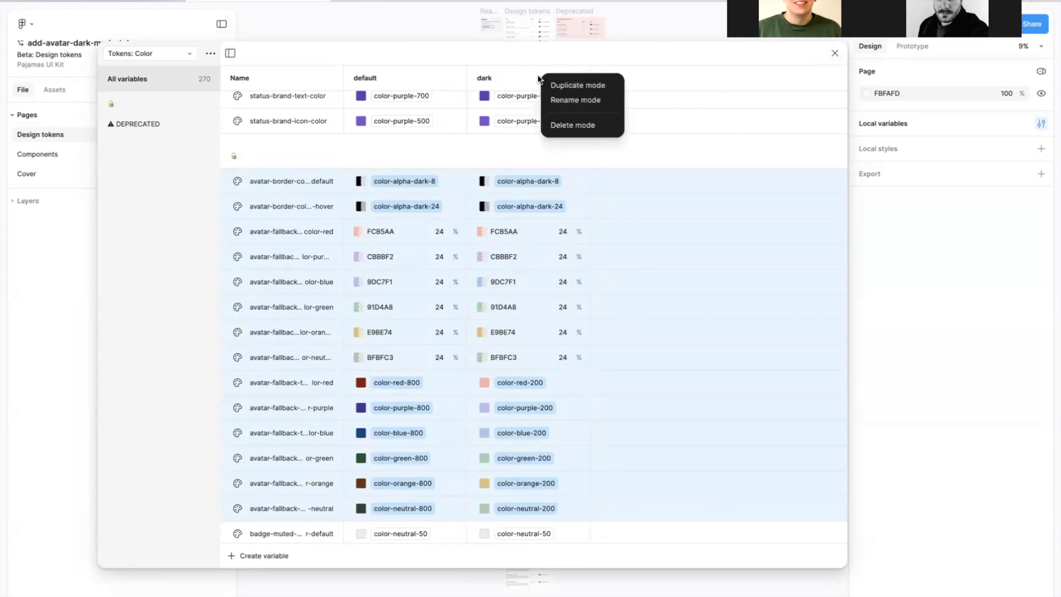
{"action": "left_click", "coordinate": [579, 127]}
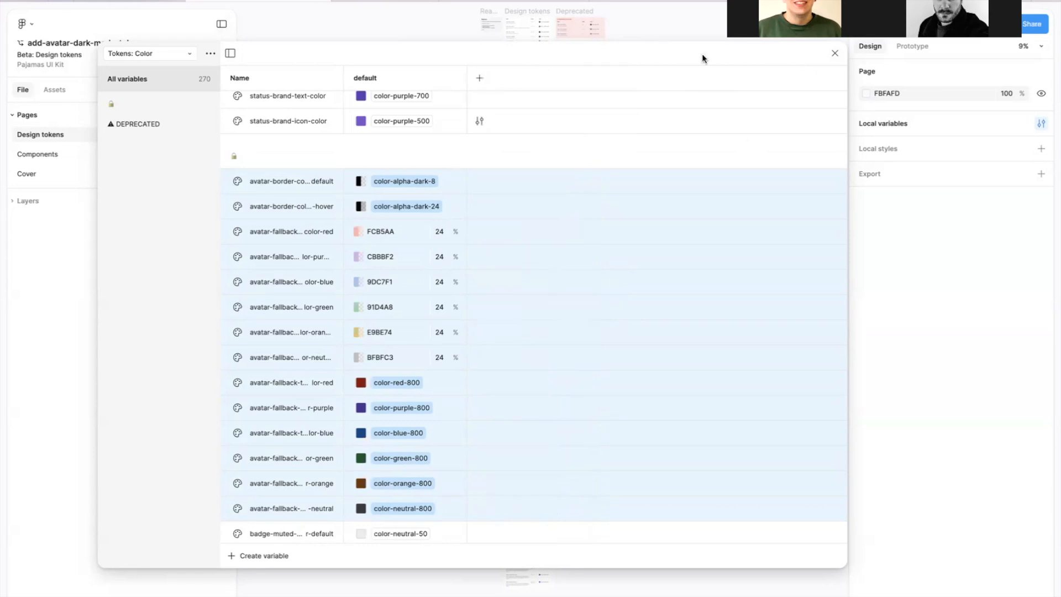
{"action": "left_click", "coordinate": [834, 56]}
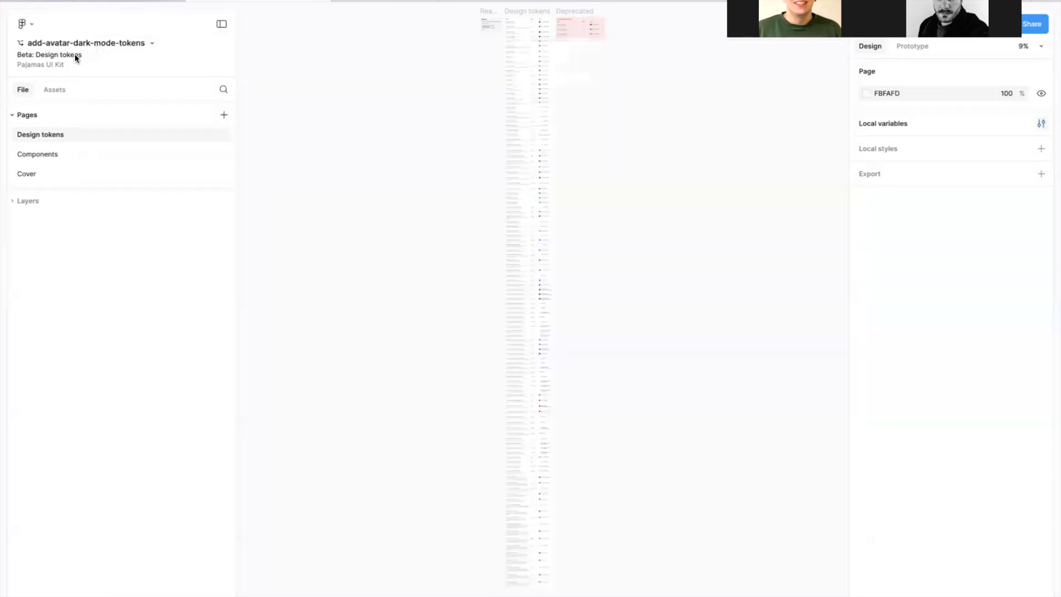
Review the Tokens: Color variable changes in the add-avatar-dark-mode-tokens branch review, and close it
{"action": "left_click", "coordinate": [152, 44]}
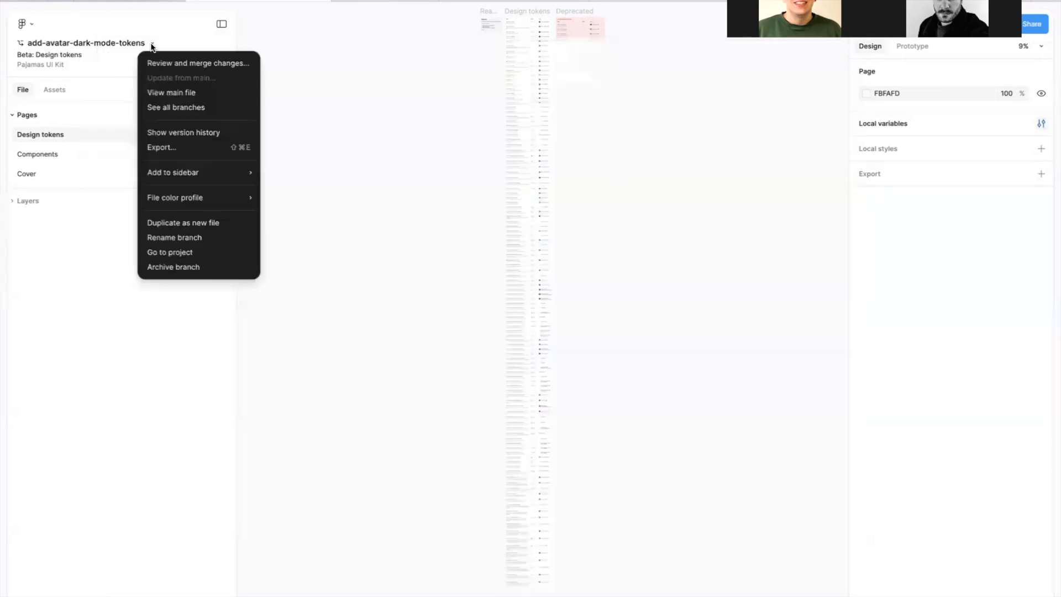
{"action": "left_click", "coordinate": [191, 64]}
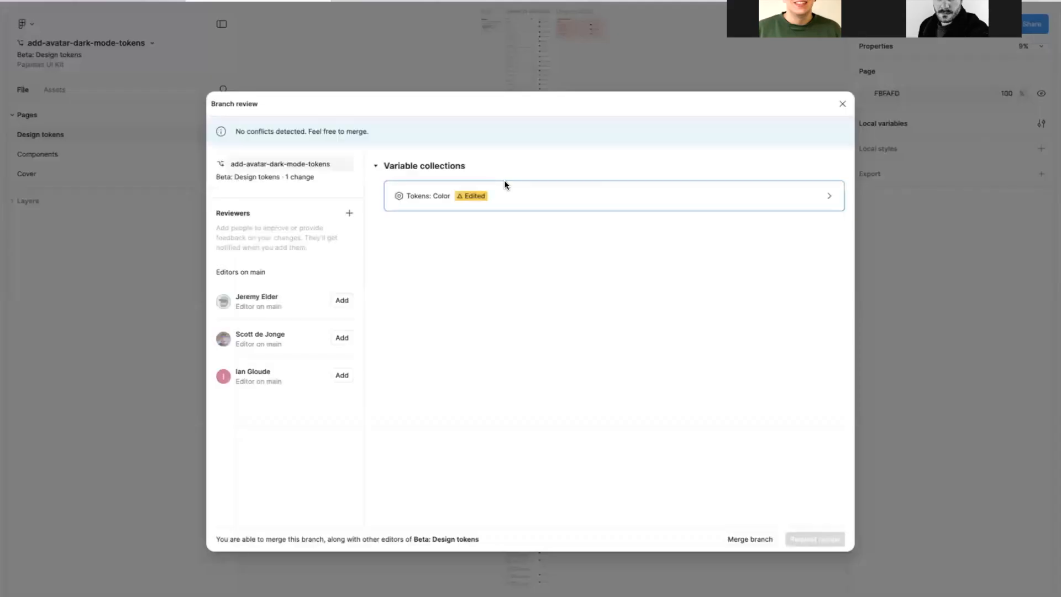
{"action": "left_click", "coordinate": [504, 184]}
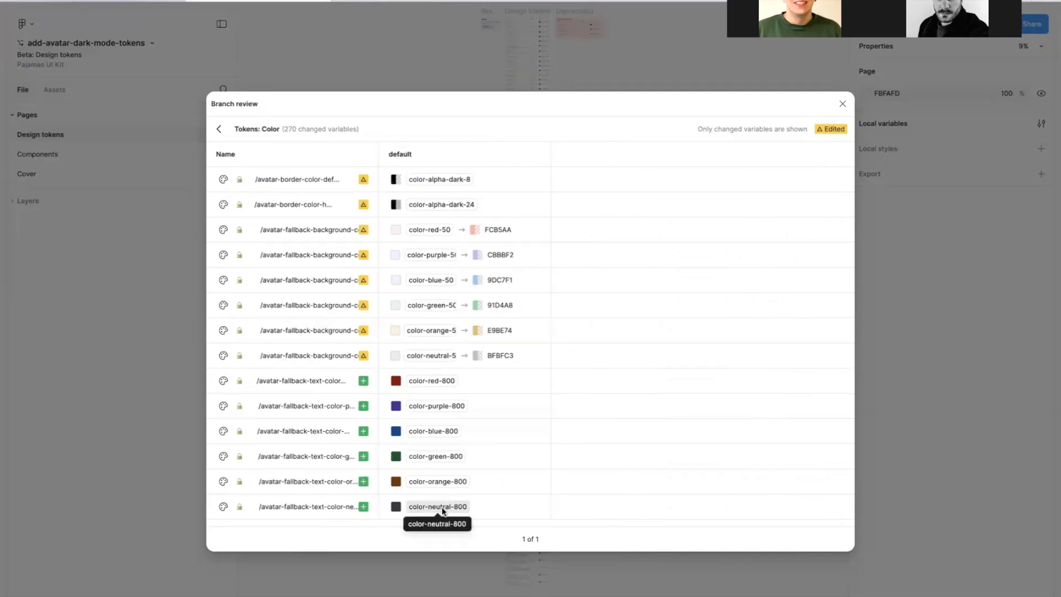
{"action": "left_click", "coordinate": [842, 104]}
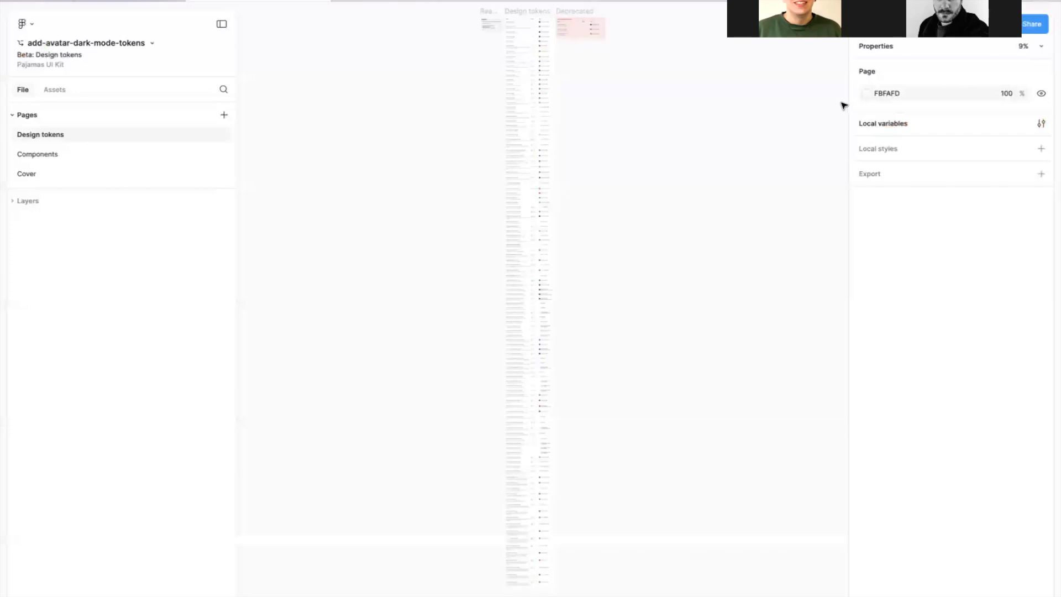
Merge the add-avatar-dark-mode-tokens branch into the main Beta: Design tokens file
{"action": "left_click", "coordinate": [152, 44]}
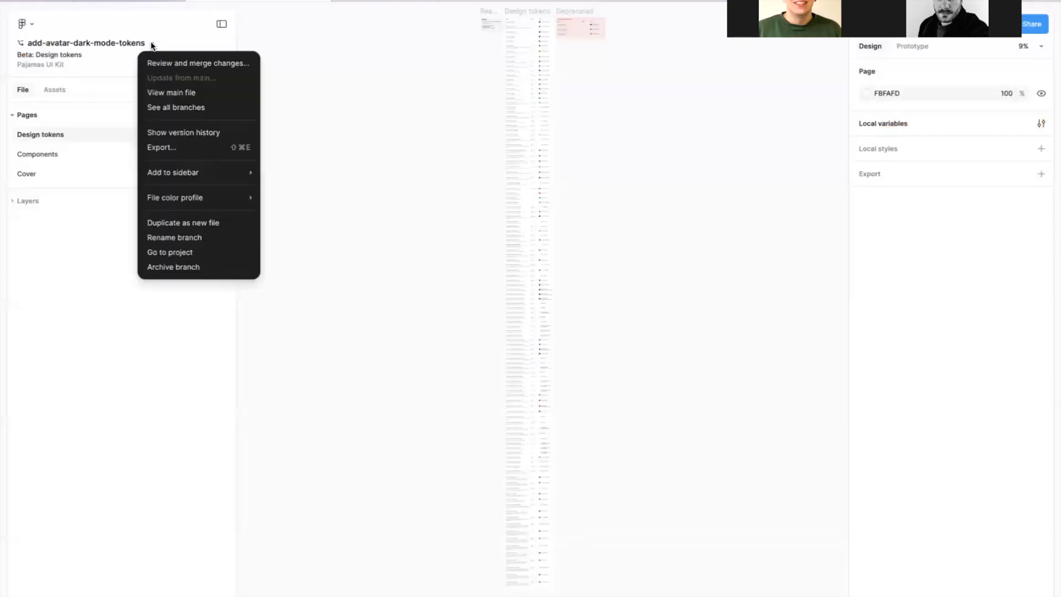
{"action": "left_click", "coordinate": [203, 66]}
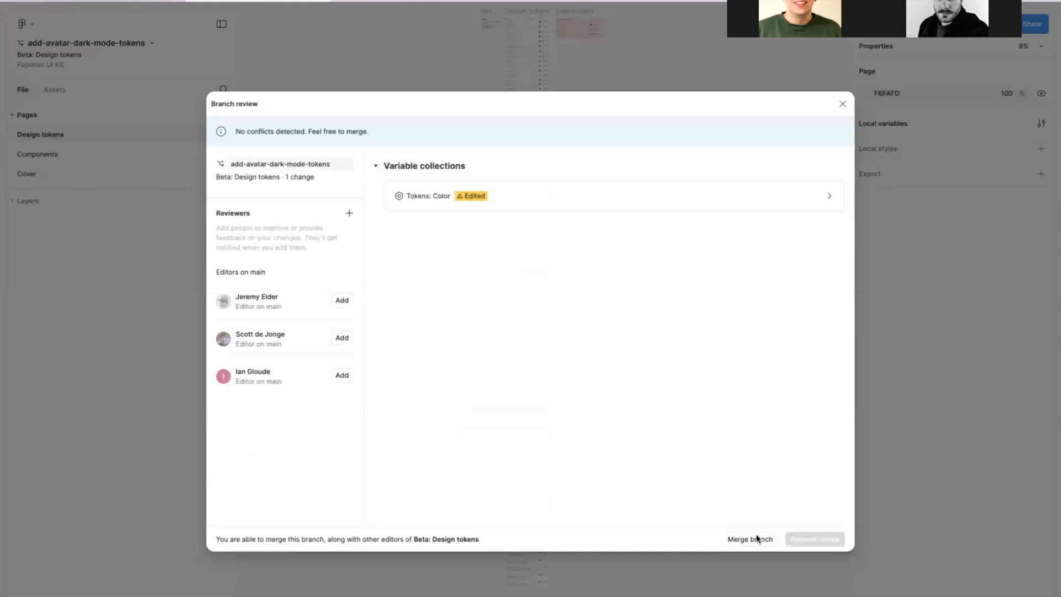
{"action": "left_click", "coordinate": [751, 539]}
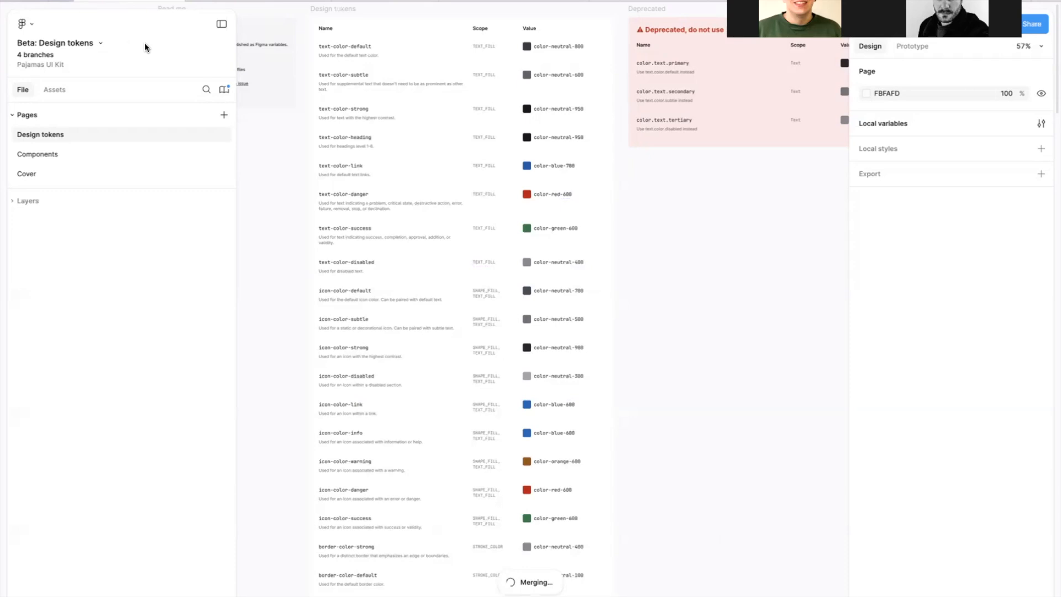
Start publishing the Beta: Design tokens library and exclude the header and row components from the changes
{"action": "left_click", "coordinate": [224, 91]}
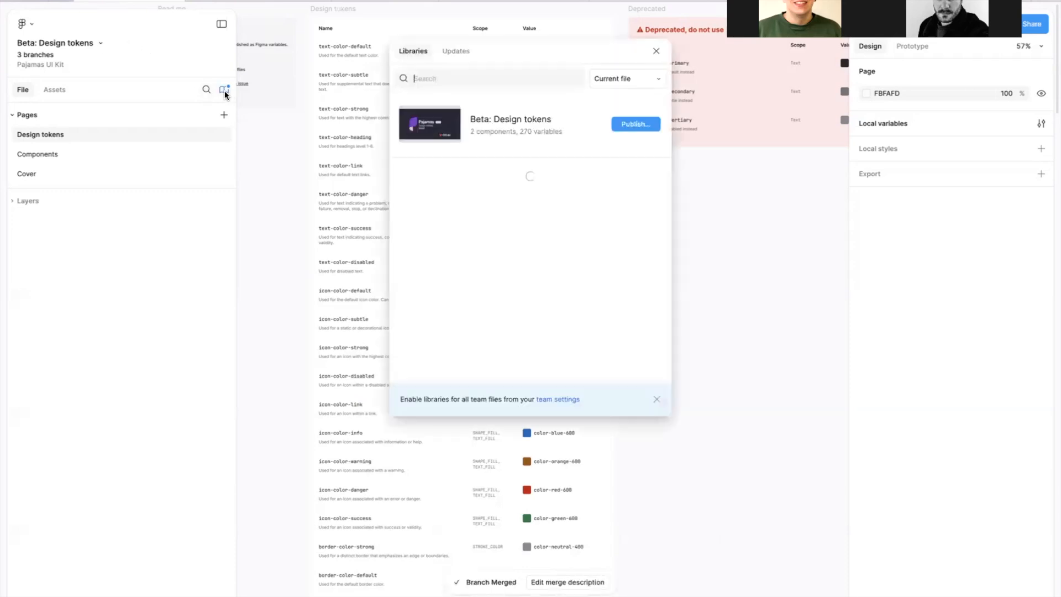
{"action": "left_click", "coordinate": [635, 121]}
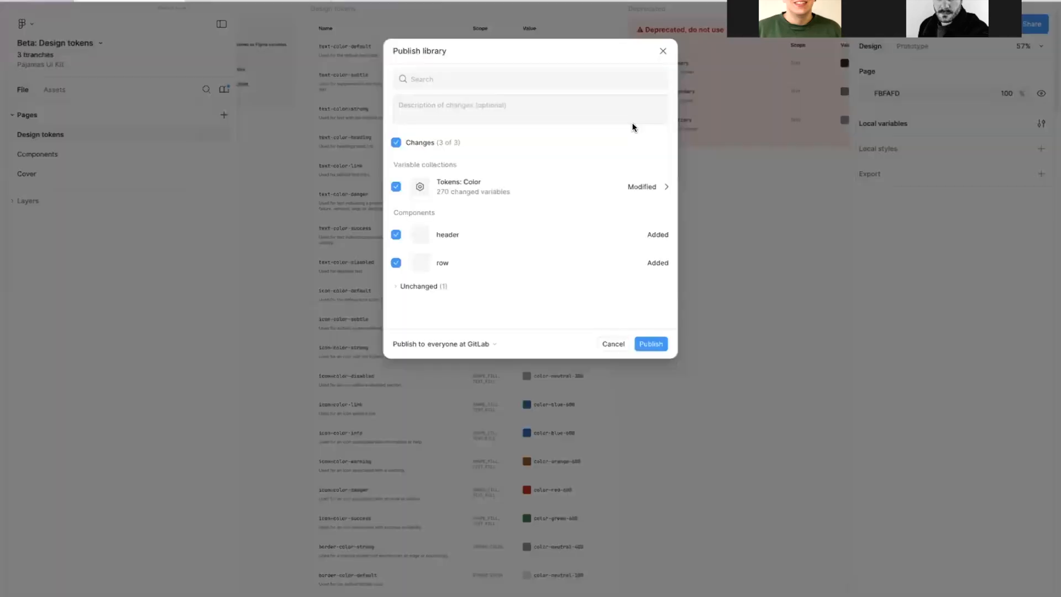
{"action": "left_click", "coordinate": [397, 234]}
{"action": "left_click", "coordinate": [396, 262]}
Describe the library changes as "- Update avatar design tokens for dark mode"
{"action": "left_click", "coordinate": [480, 107]}
{"action": "type", "text": "- Add"}
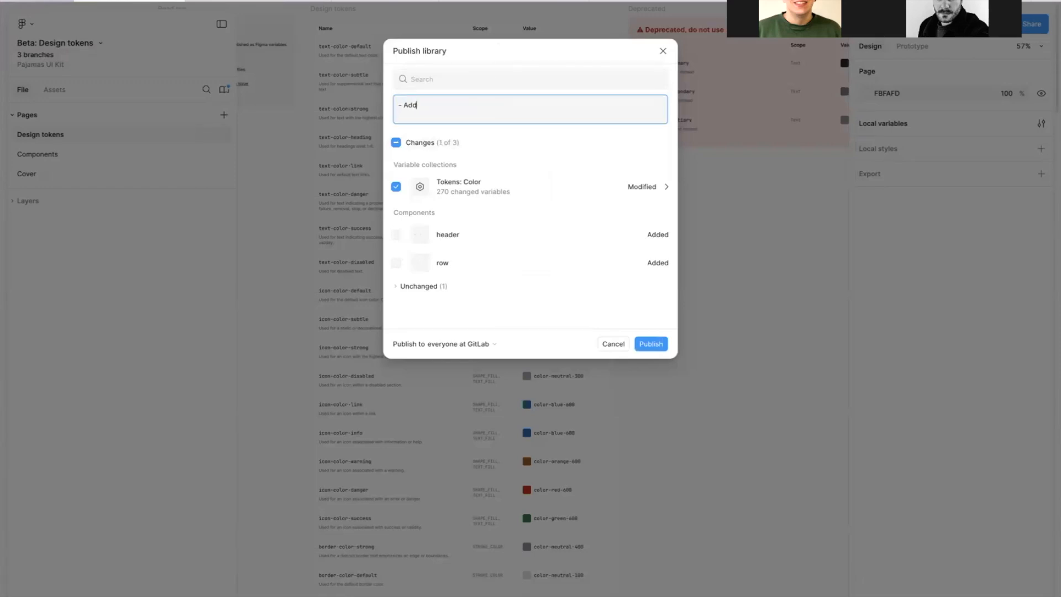
{"action": "type", "text": " avatar"}
{"action": "key", "text": "alt+Left"}
{"action": "type", "text": "up"}
{"action": "key", "text": "BackSpace"}
{"action": "key", "text": "BackSpace"}
{"action": "key", "text": "BackSpace"}
{"action": "key", "text": "BackSpace"}
{"action": "key", "text": "BackSpace"}
{"action": "key", "text": "BackSpace"}
{"action": "type", "text": "Update"}
{"action": "key", "text": "End"}
{"action": "type", "text": "com"}
{"action": "key", "text": "BackSpace"}
{"action": "key", "text": "BackSpace"}
{"action": "key", "text": "BackSpace"}
{"action": "type", "text": "design tokens for dark mode"}
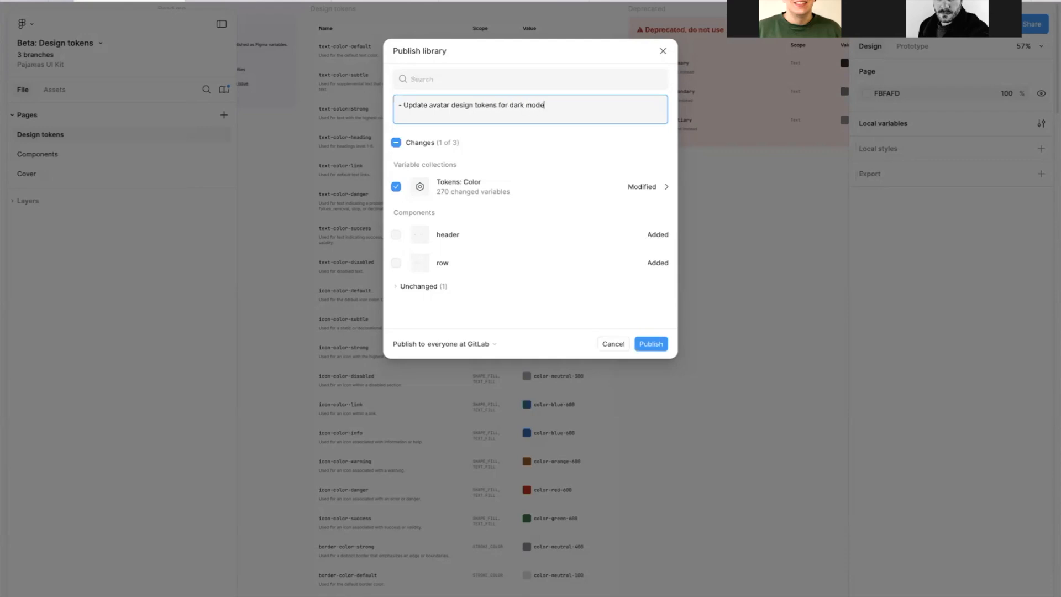
Review the changed variables of Tokens: Color, keep the collection included, and publish the library to everyone at GitLab
{"action": "left_click", "coordinate": [642, 185]}
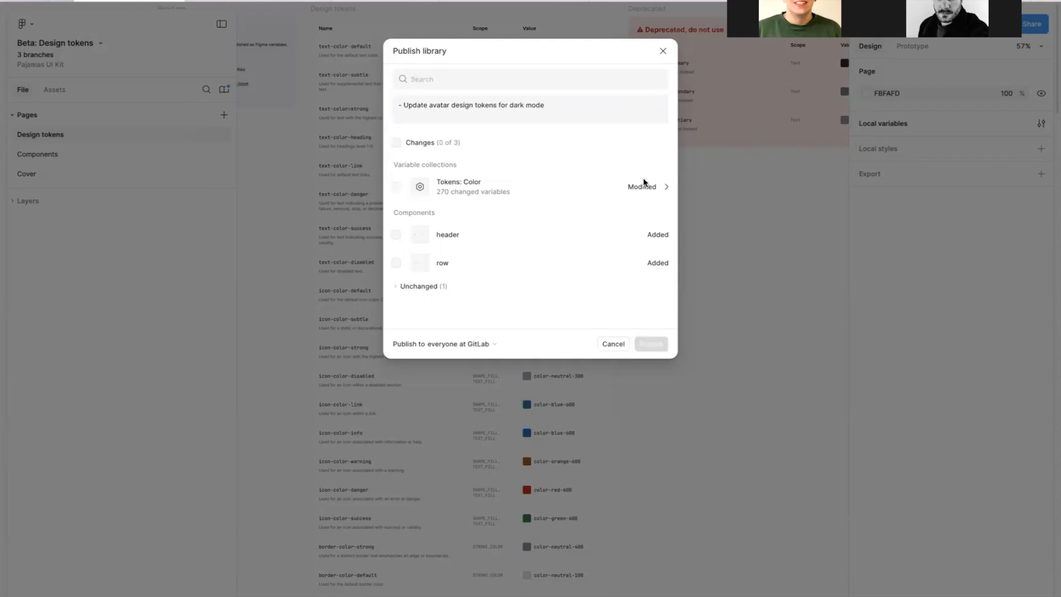
{"action": "left_click", "coordinate": [643, 183]}
{"action": "left_click", "coordinate": [666, 186]}
{"action": "scroll", "coordinate": [573, 411], "scroll_direction": "down", "scroll_amount": 2}
{"action": "scroll", "coordinate": [573, 409], "scroll_direction": "down", "scroll_amount": 20}
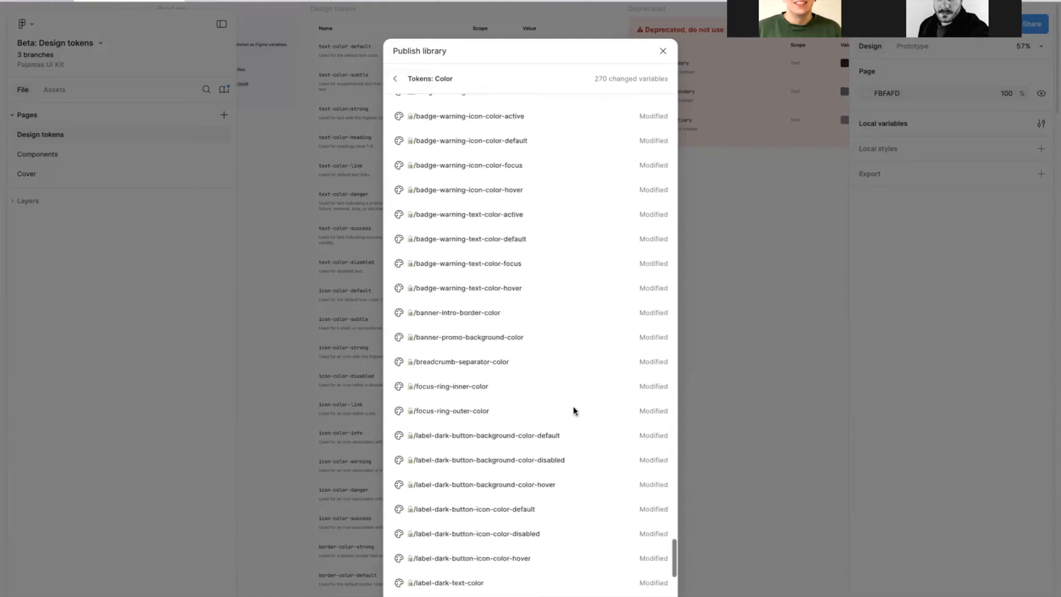
{"action": "left_click", "coordinate": [395, 79]}
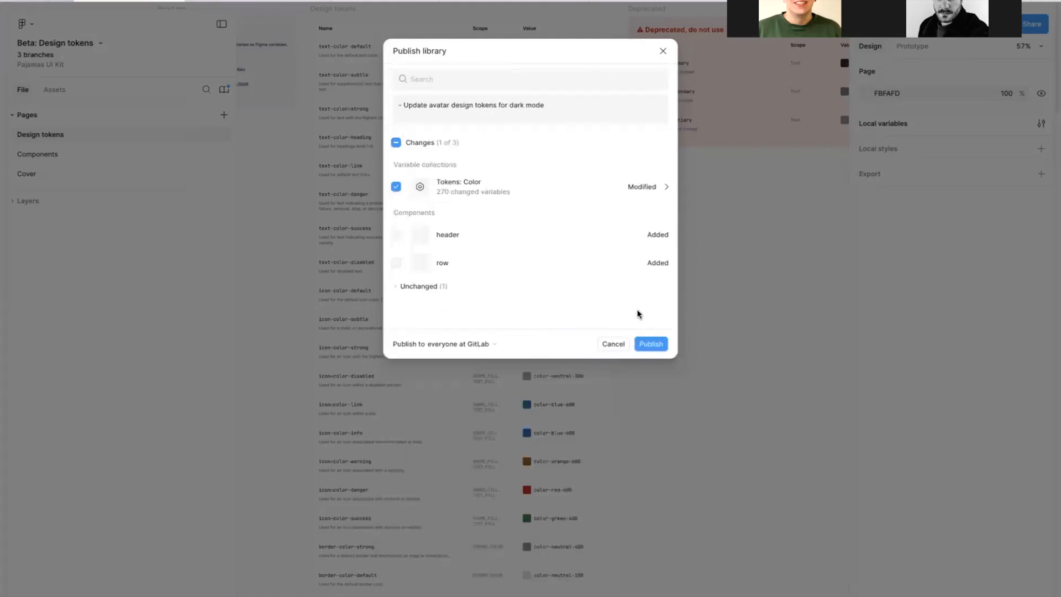
{"action": "left_click", "coordinate": [655, 346]}
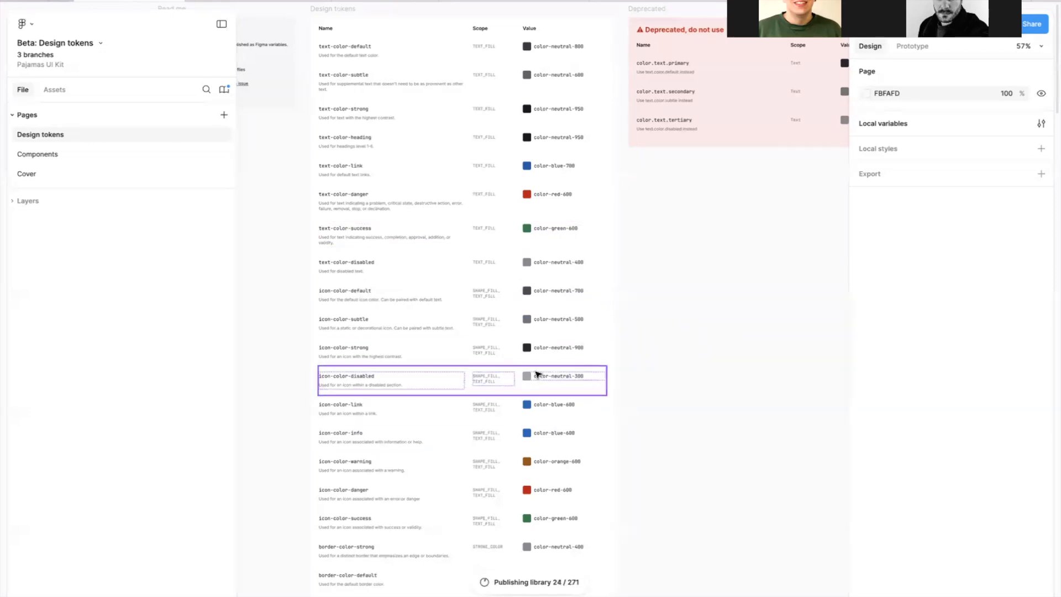
Examine the names, scopes and values in the Design tokens documentation table down to its last status tokens
{"action": "scroll", "coordinate": [539, 374], "scroll_direction": "down", "scroll_amount": 5}
{"action": "scroll", "coordinate": [493, 541], "scroll_direction": "down", "scroll_amount": 8}
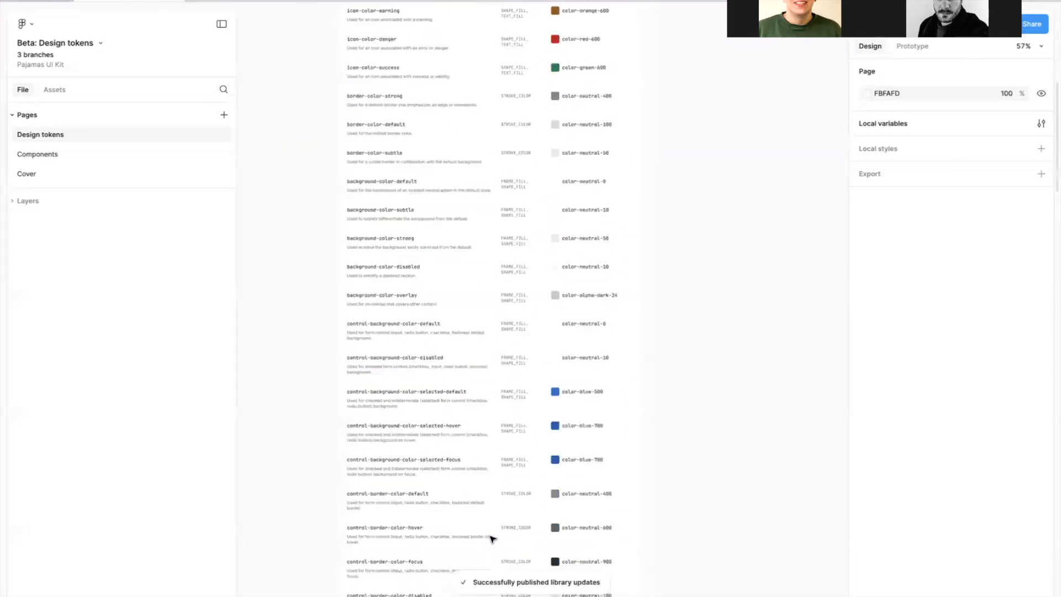
{"action": "scroll", "coordinate": [493, 539], "scroll_direction": "down", "scroll_amount": 6}
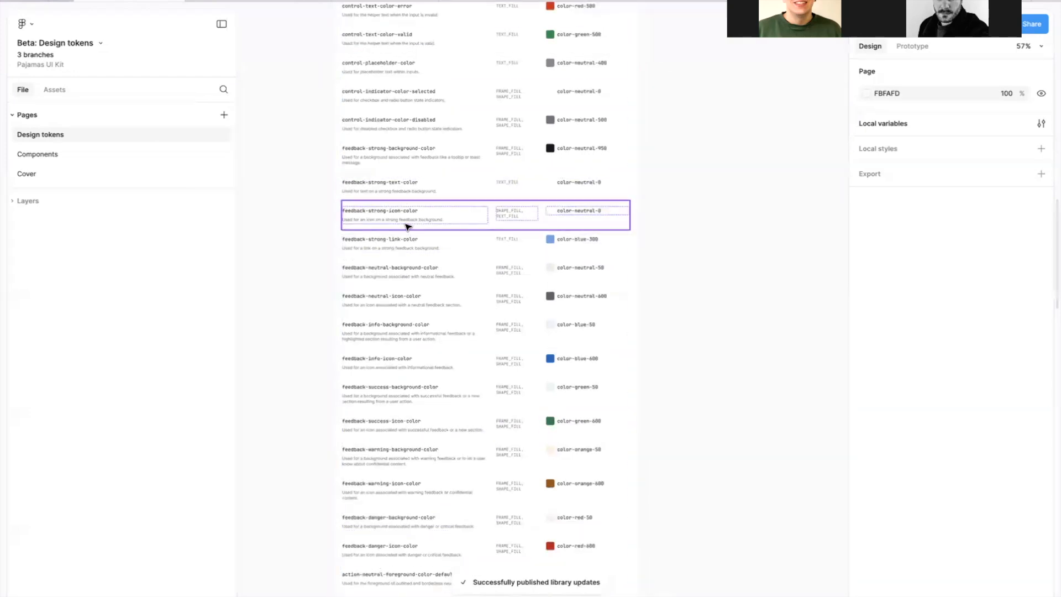
{"action": "scroll", "coordinate": [370, 223], "scroll_direction": "up", "scroll_amount": 3}
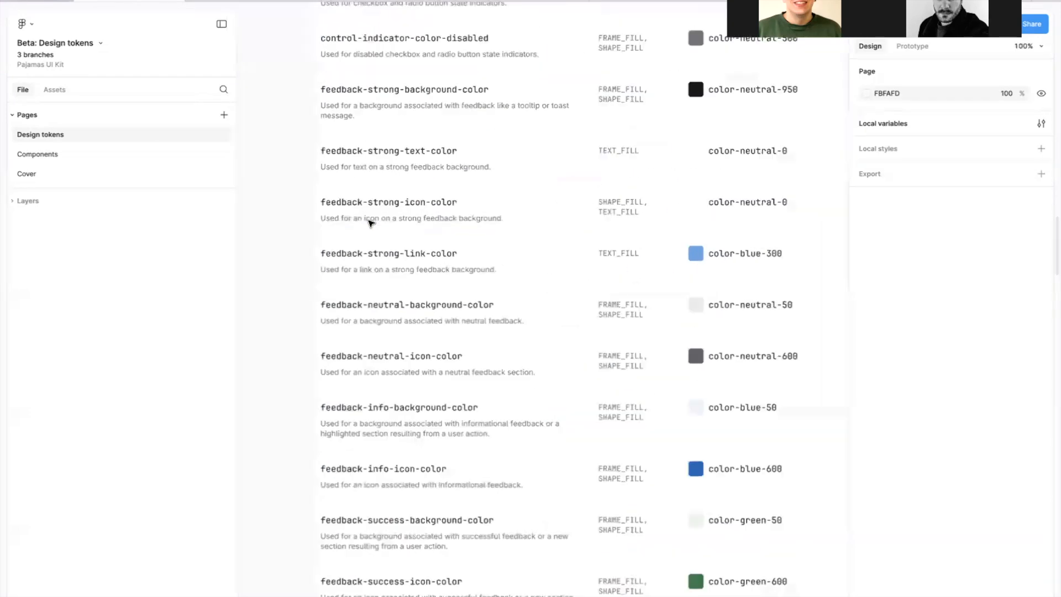
{"action": "scroll", "coordinate": [369, 223], "scroll_direction": "up", "scroll_amount": 3}
{"action": "scroll", "coordinate": [521, 221], "scroll_direction": "right", "scroll_amount": 4}
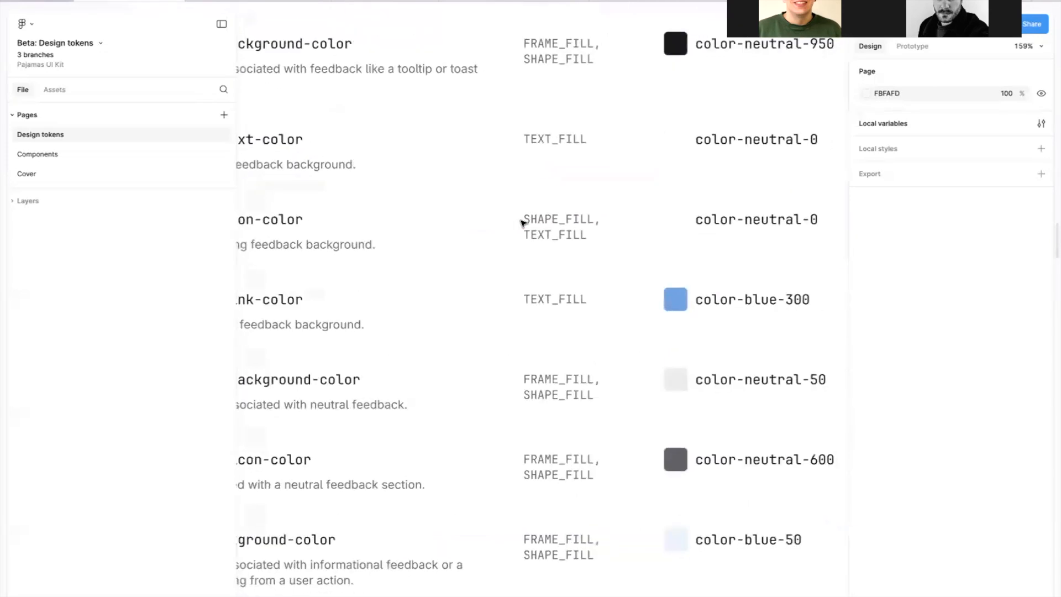
{"action": "scroll", "coordinate": [570, 230], "scroll_direction": "right", "scroll_amount": 5}
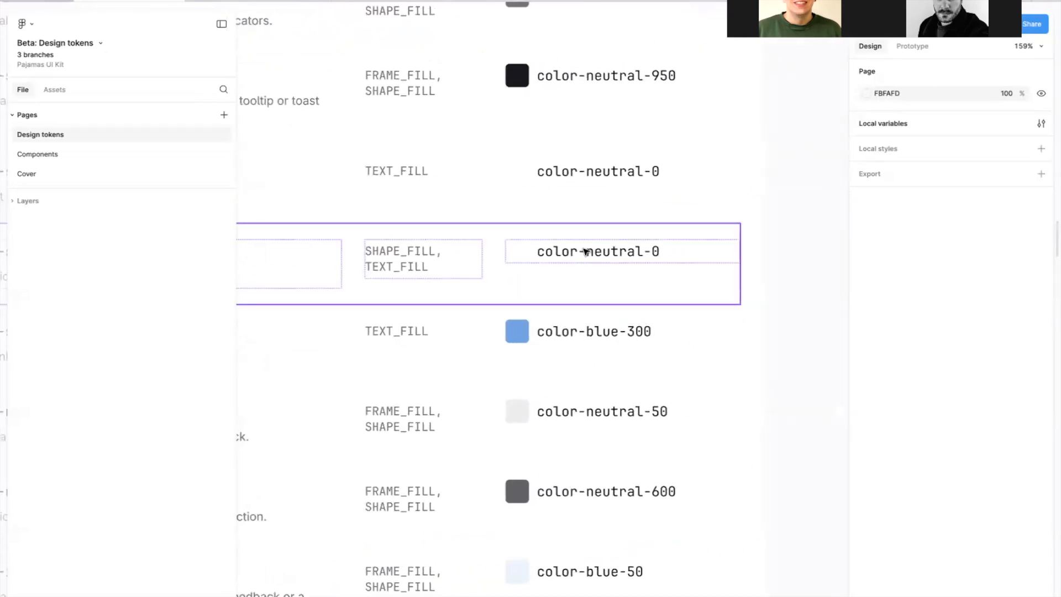
{"action": "scroll", "coordinate": [585, 251], "scroll_direction": "down", "scroll_amount": 10}
{"action": "scroll", "coordinate": [586, 252], "scroll_direction": "down", "scroll_amount": 3}
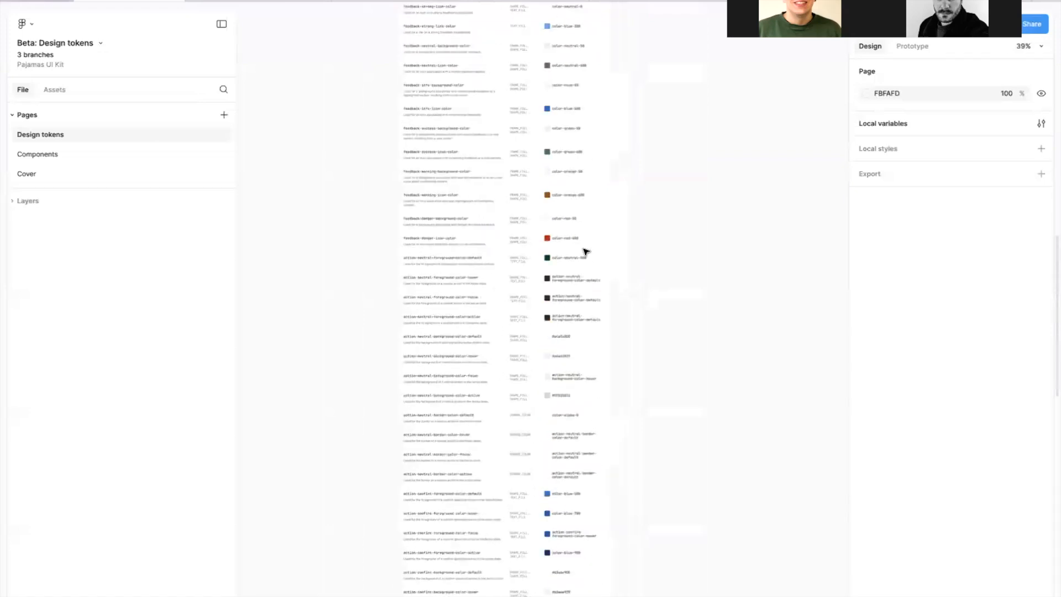
{"action": "scroll", "coordinate": [585, 251], "scroll_direction": "down", "scroll_amount": 15}
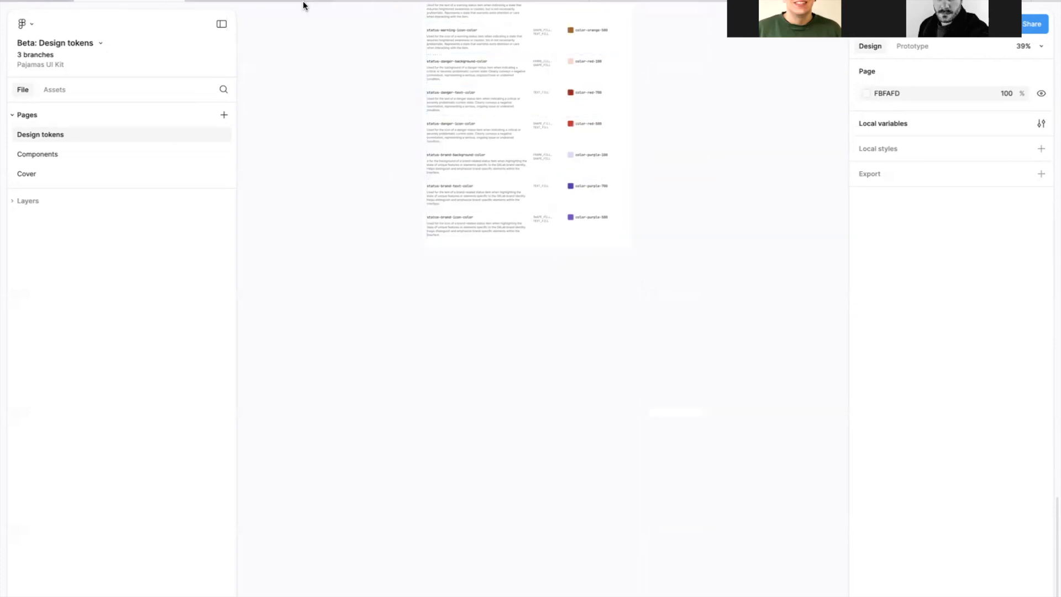
Switch to the se-avatar-design-update-darkmode branch of the Component library file and open its Avatar page
{"action": "mouse_move", "coordinate": [293, 1]}
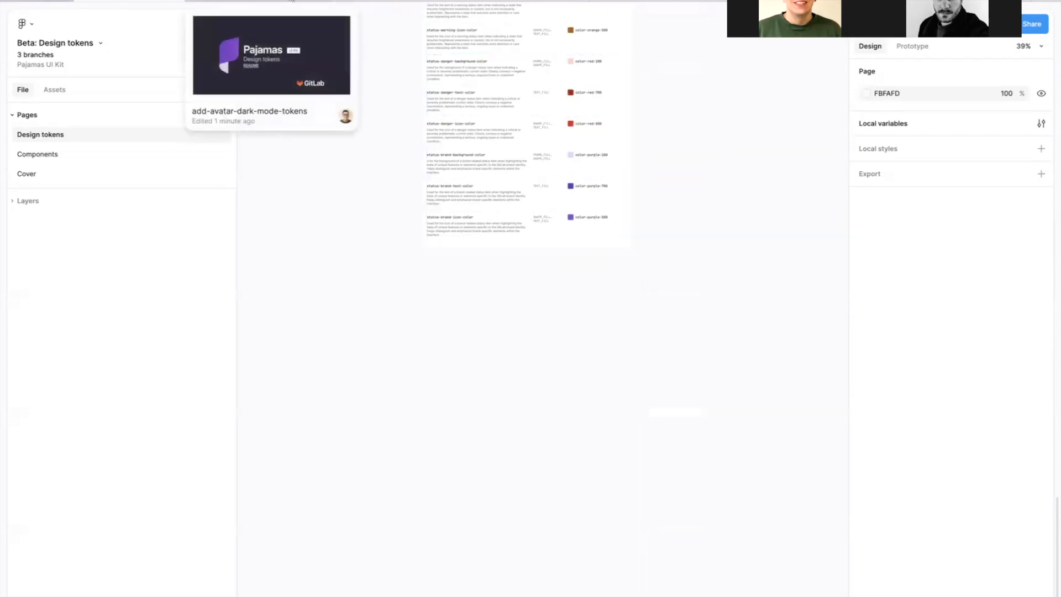
{"action": "left_click", "coordinate": [481, 1]}
{"action": "scroll", "coordinate": [72, 227], "scroll_direction": "down", "scroll_amount": 5}
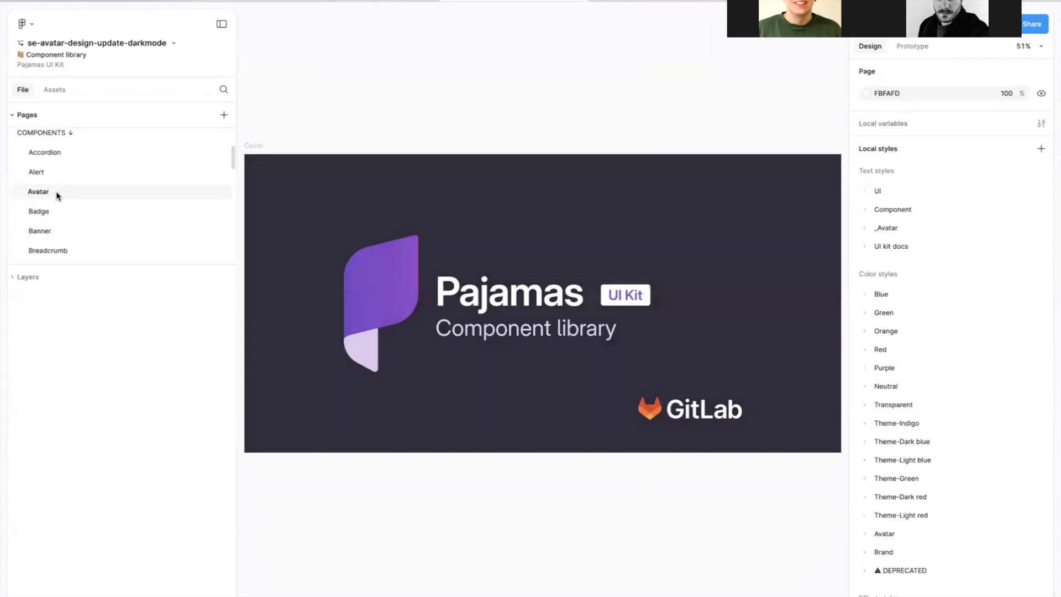
{"action": "left_click", "coordinate": [55, 192]}
Set the fill of the letter G in the blue _Color fallback variant to avatar-fallback-text-color-blue from the Beta: Design tokens library
{"action": "scroll", "coordinate": [480, 191], "scroll_direction": "up", "scroll_amount": 5}
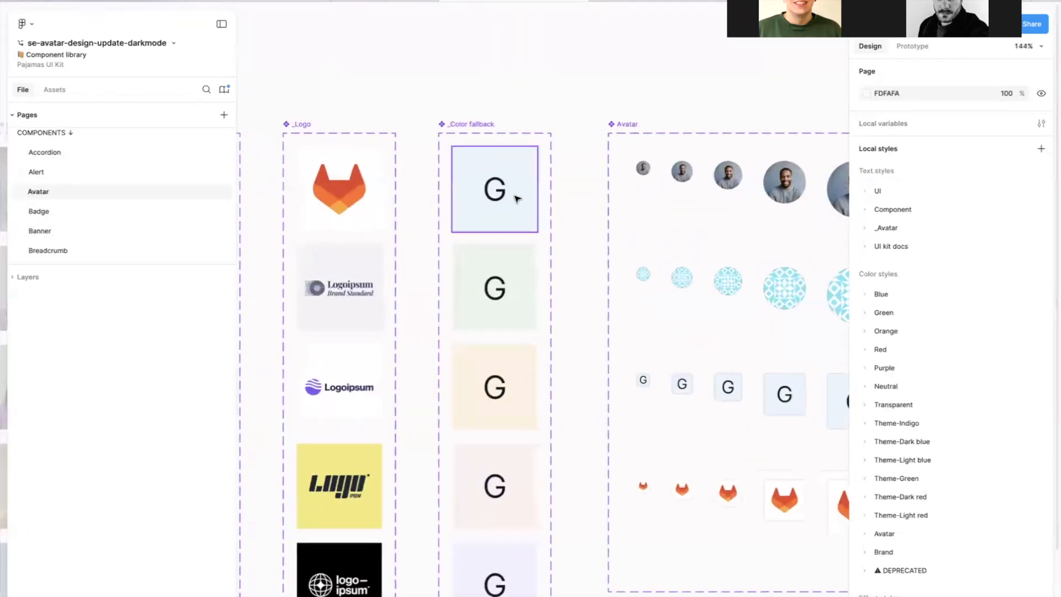
{"action": "double_click", "coordinate": [494, 201]}
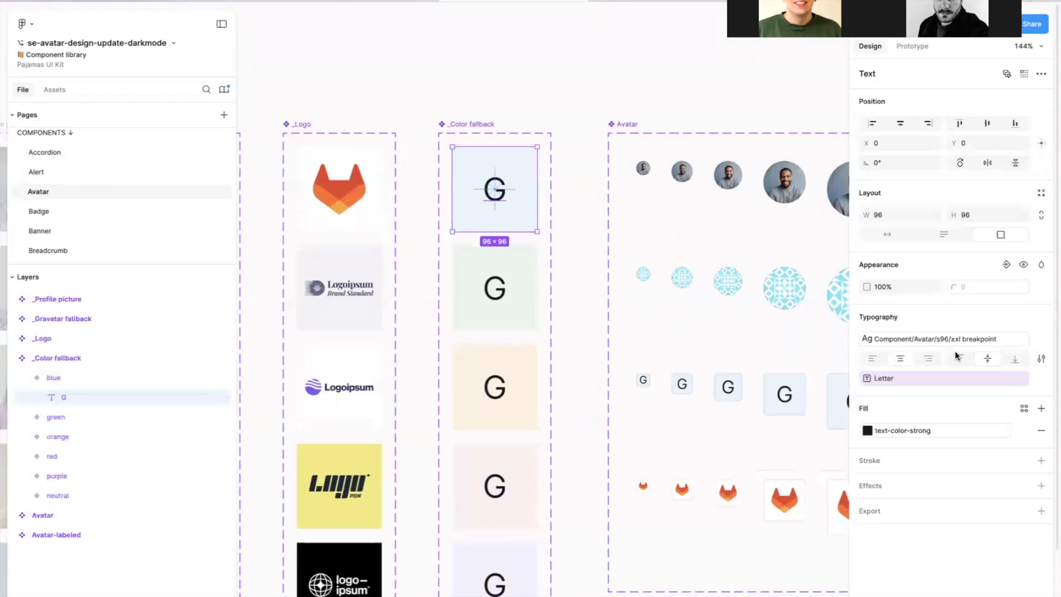
{"action": "left_click", "coordinate": [916, 429]}
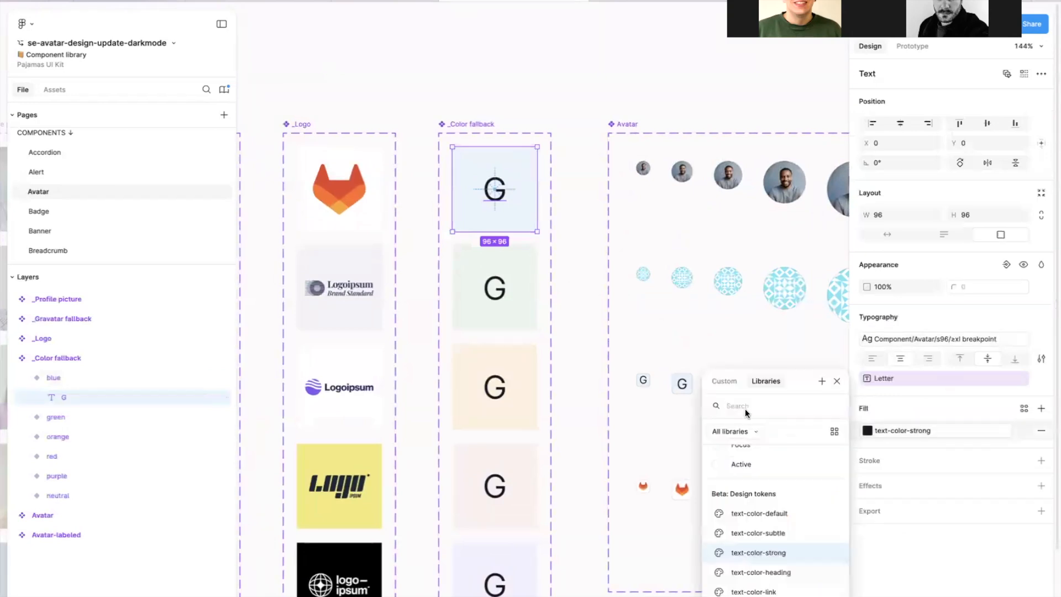
{"action": "left_click", "coordinate": [732, 430]}
{"action": "left_click", "coordinate": [769, 497]}
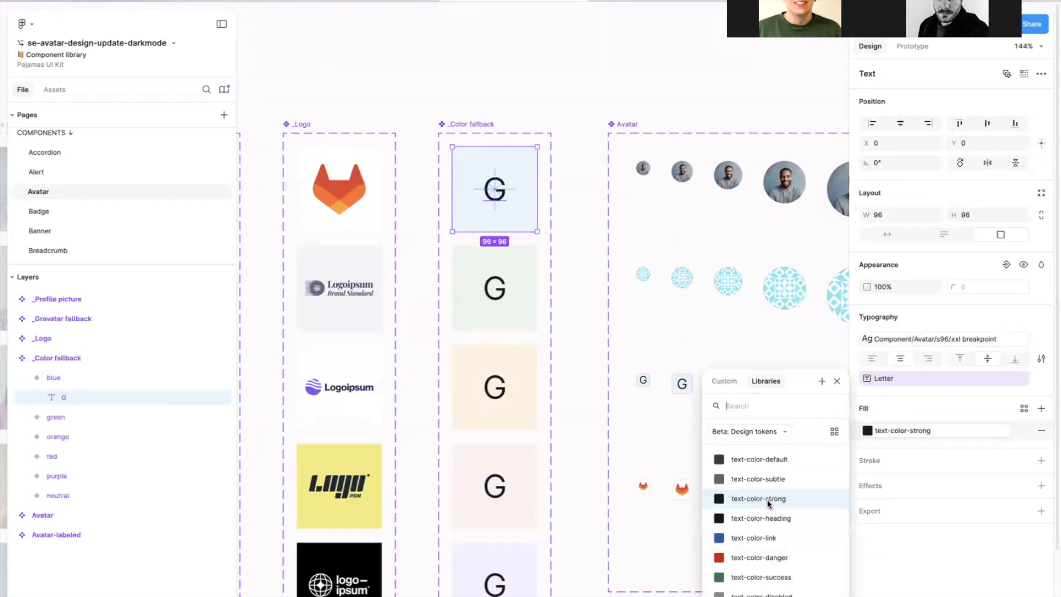
{"action": "type", "text": "ava"}
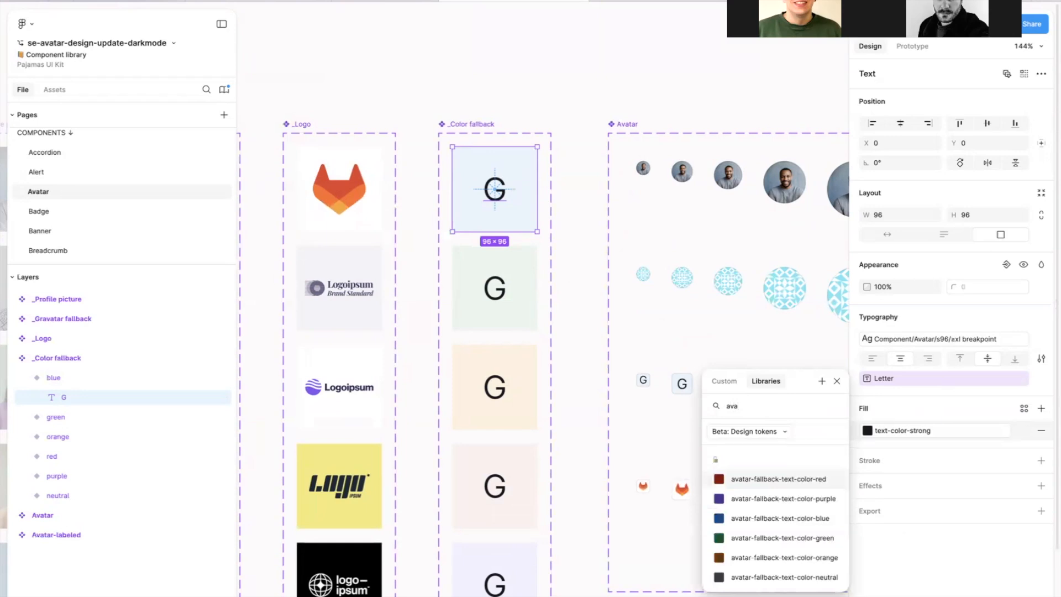
{"action": "left_click", "coordinate": [791, 519]}
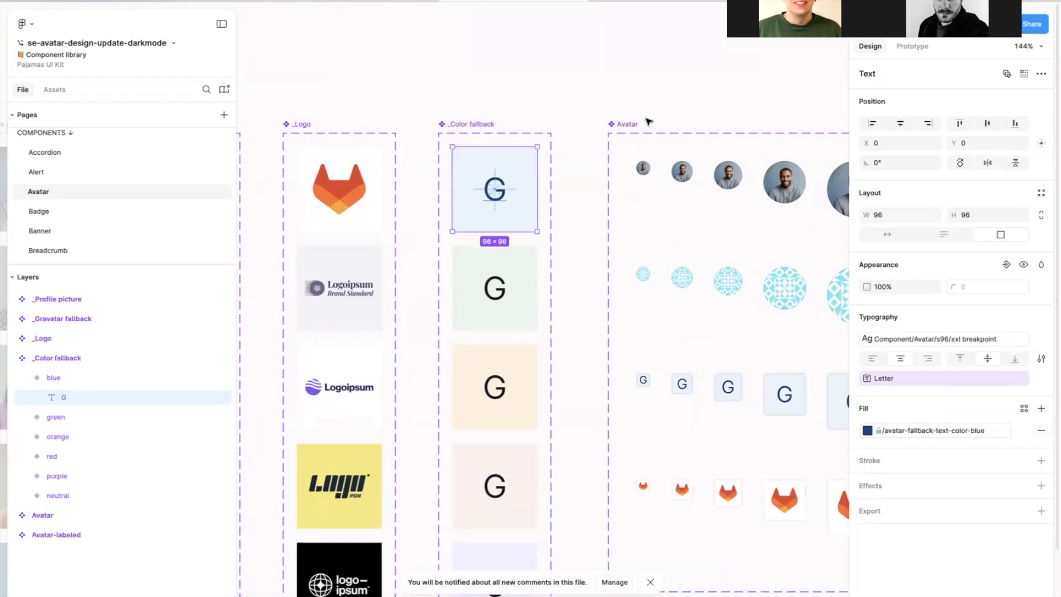
{"action": "left_click", "coordinate": [612, 100]}
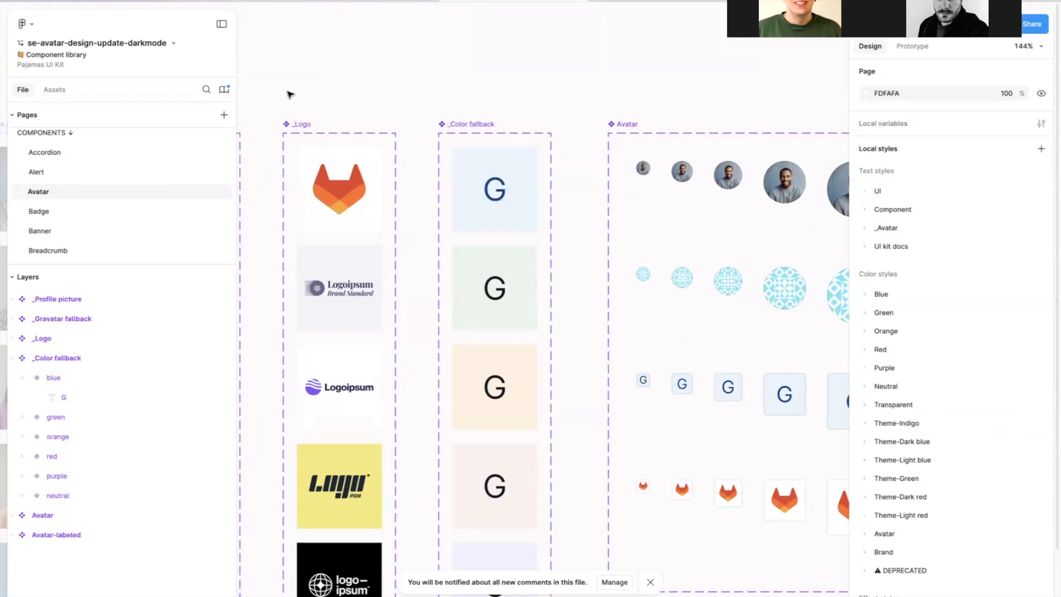
Apply the Tokens: Color library update from Beta: Design tokens to this page and check the _Color fallback variants
{"action": "left_click", "coordinate": [224, 91]}
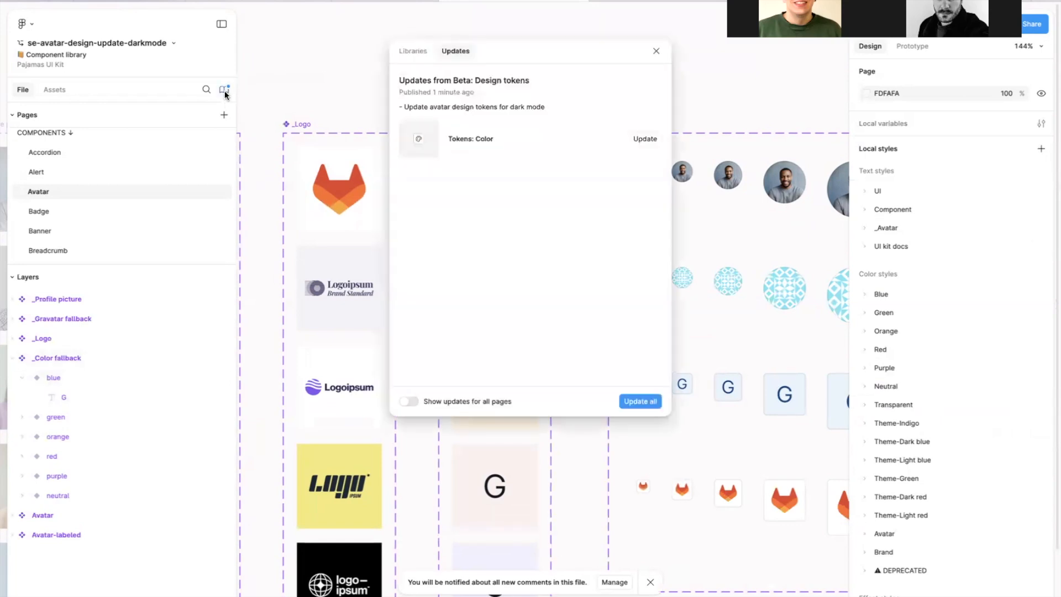
{"action": "left_click", "coordinate": [646, 139]}
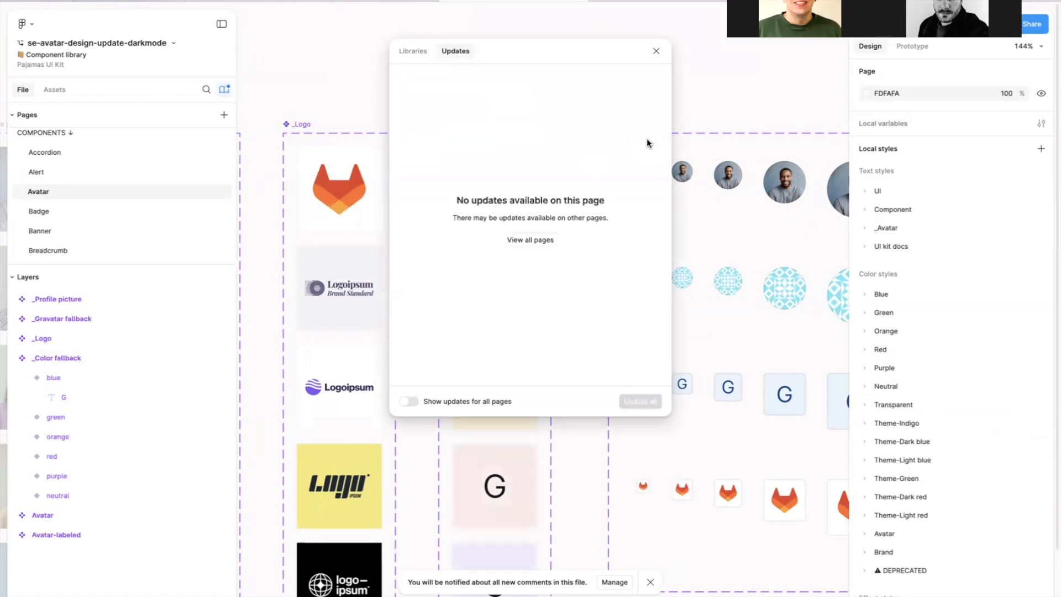
{"action": "left_click", "coordinate": [657, 52]}
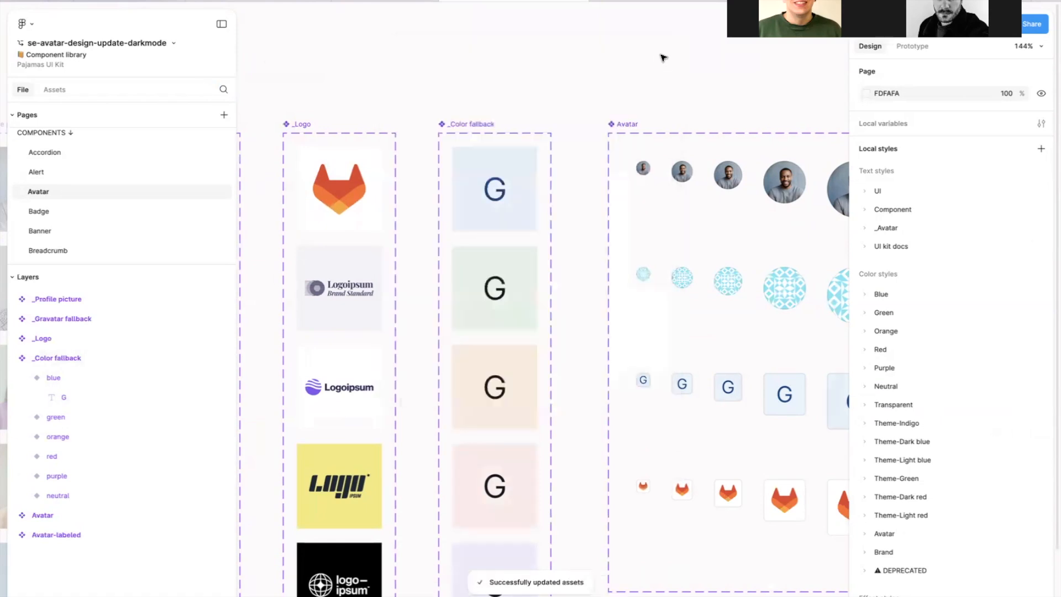
{"action": "scroll", "coordinate": [565, 284], "scroll_direction": "down", "scroll_amount": 8}
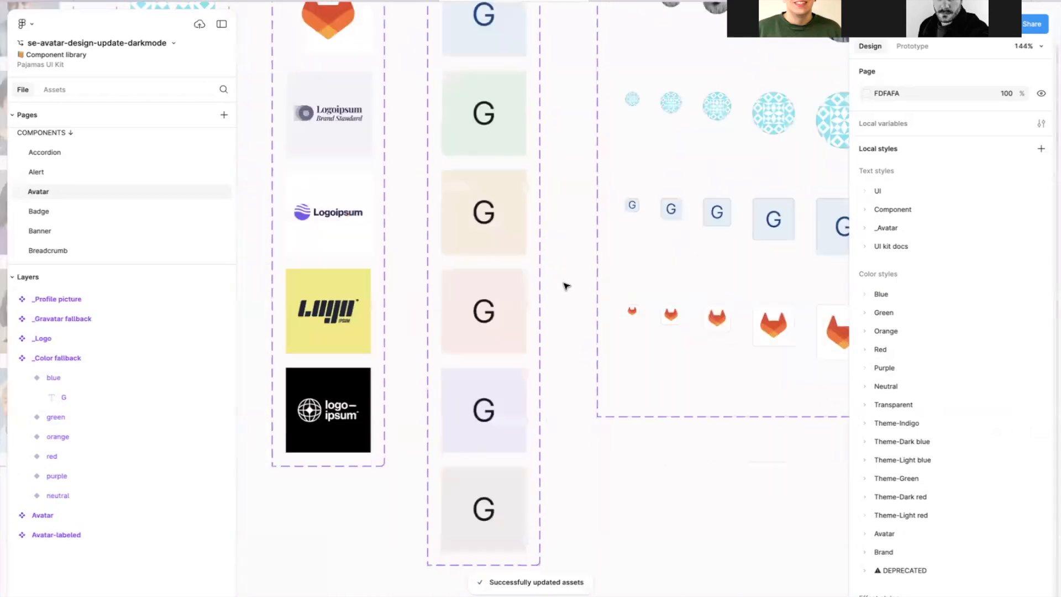